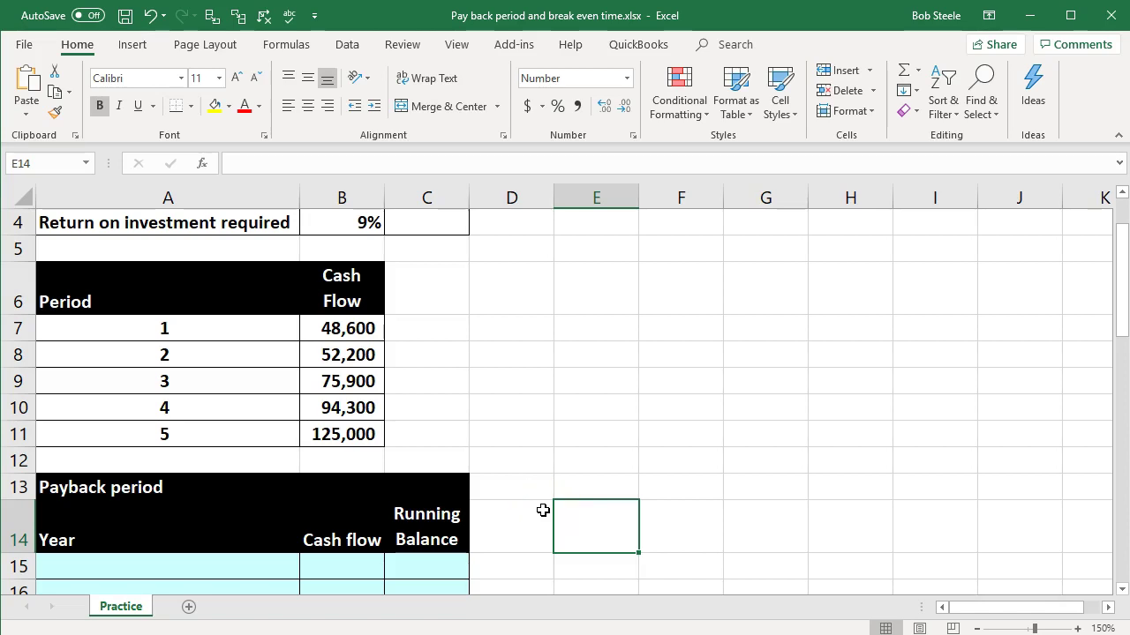
# Examine the worksheet's sections and the new equipment inputs: investment, required payback period and required return on investment.
pyautogui.scroll(-6, 542, 510)
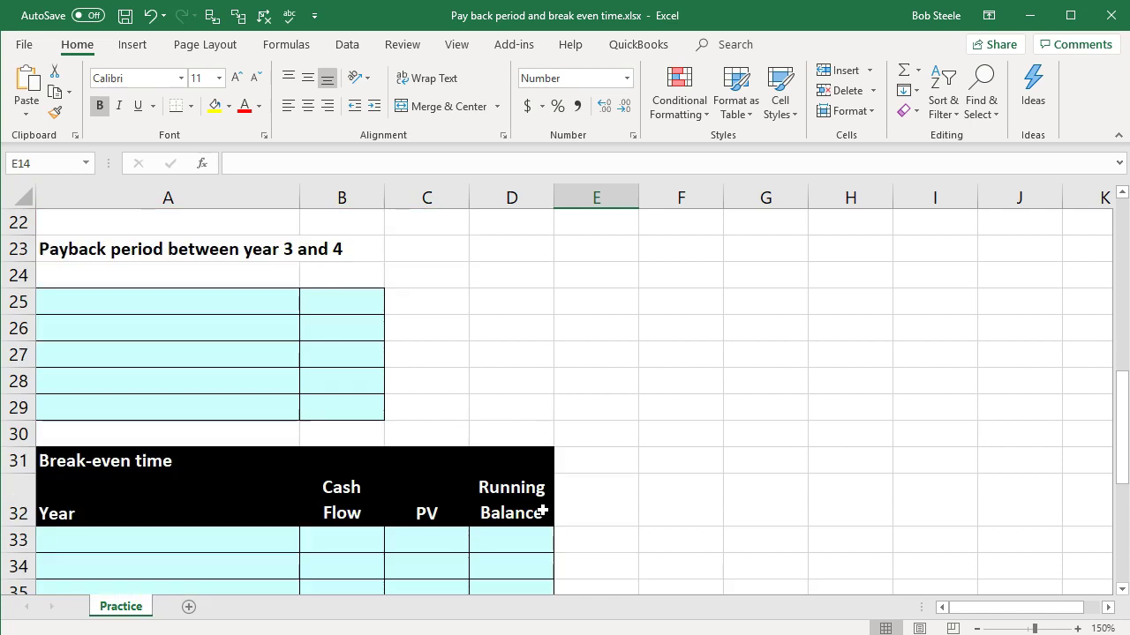
pyautogui.scroll(7, 542, 510)
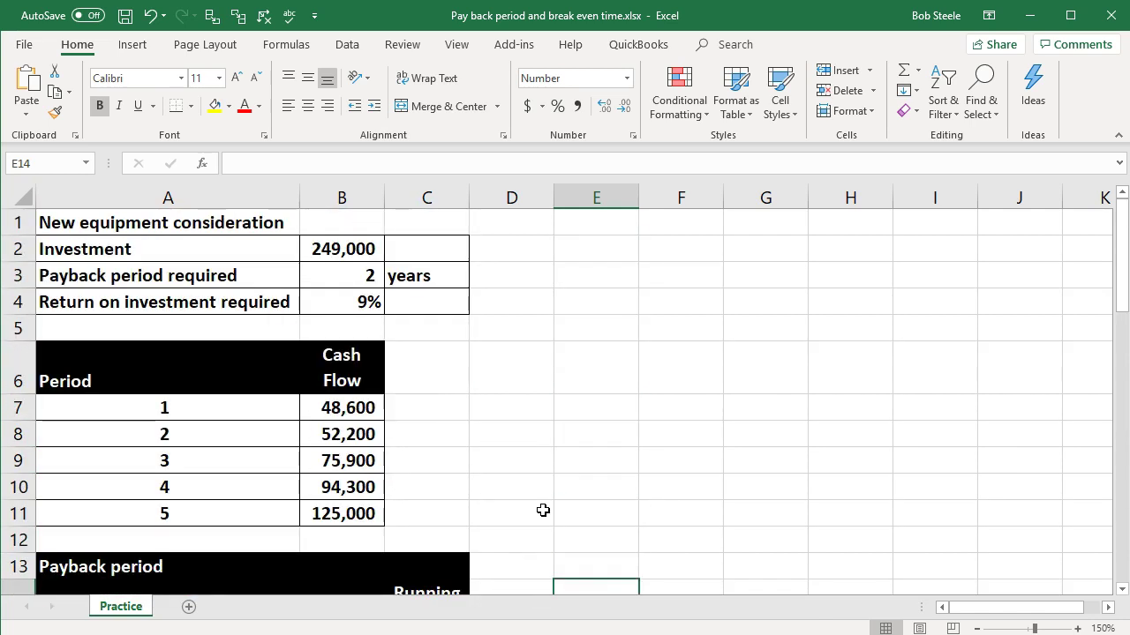
pyautogui.scroll(-2, 543, 511)
pyautogui.click(399, 543)
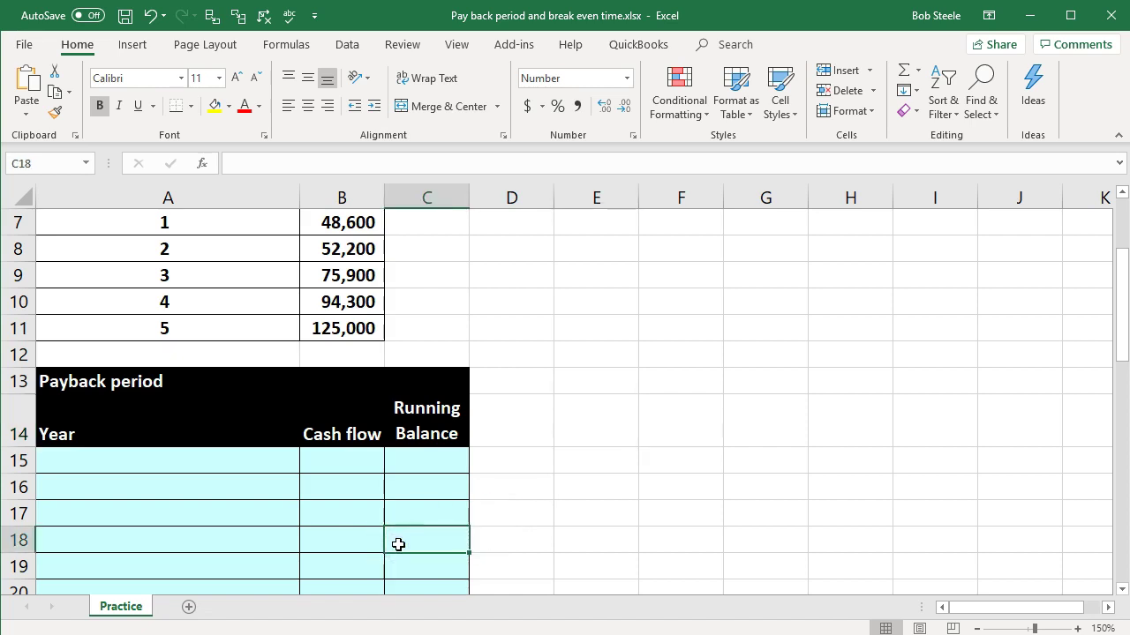
pyautogui.scroll(2, 398, 545)
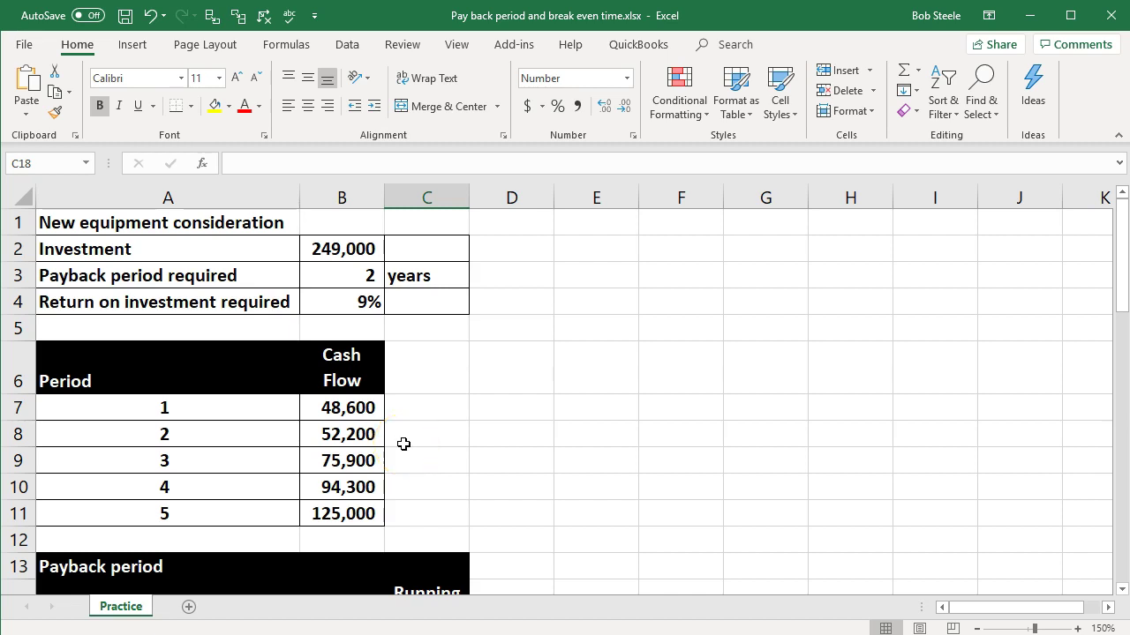
pyautogui.click(228, 224)
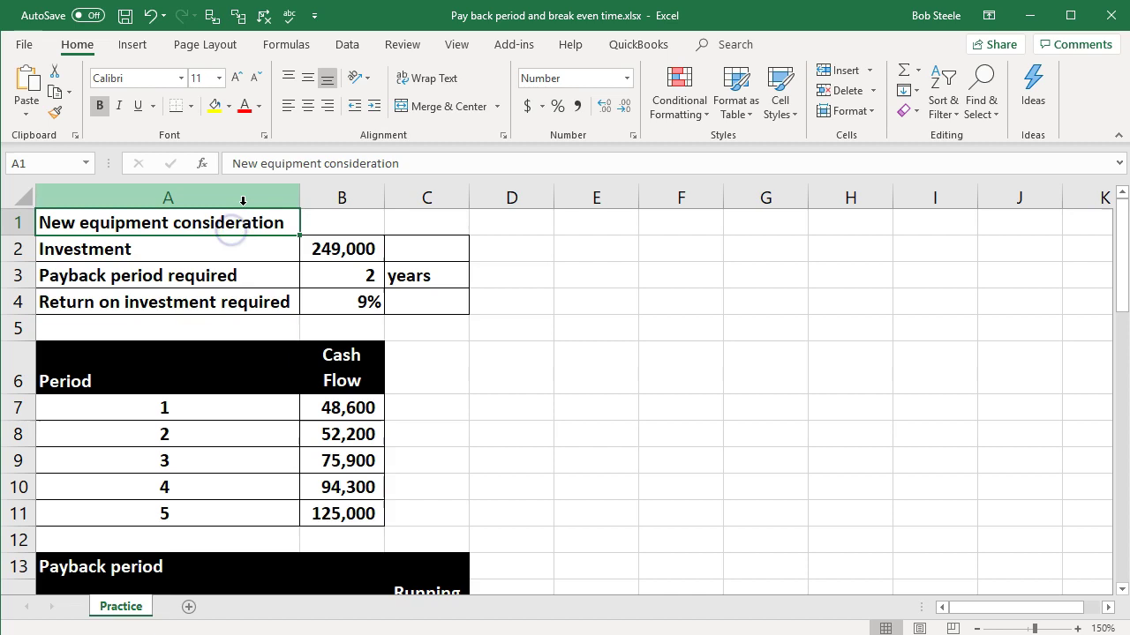
pyautogui.press('Down')
pyautogui.press('Right')
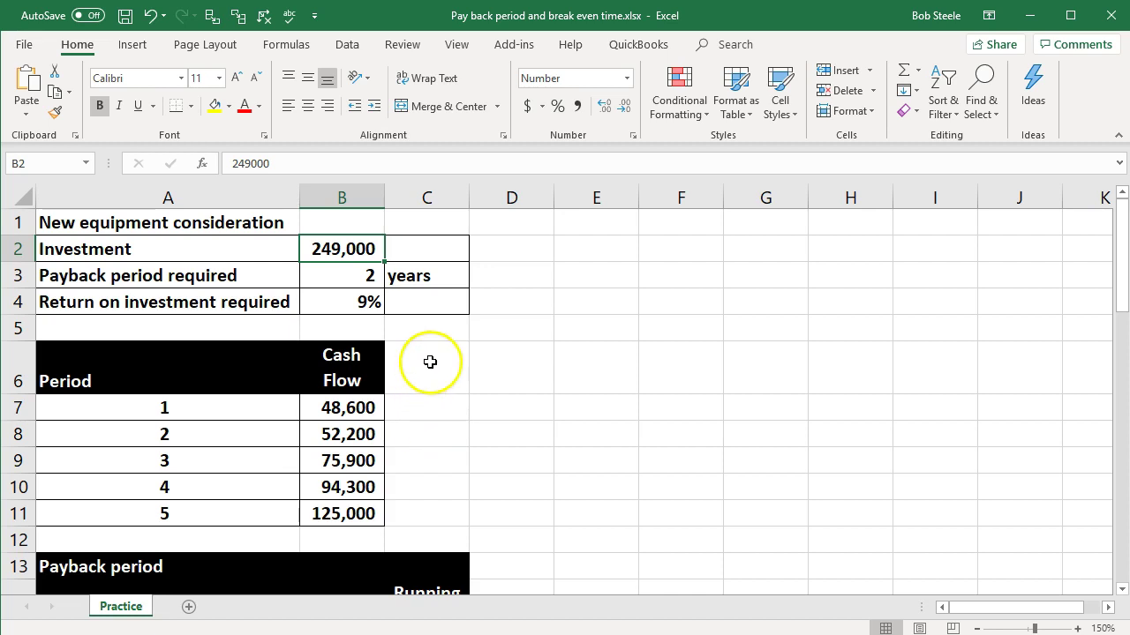
pyautogui.click(534, 251)
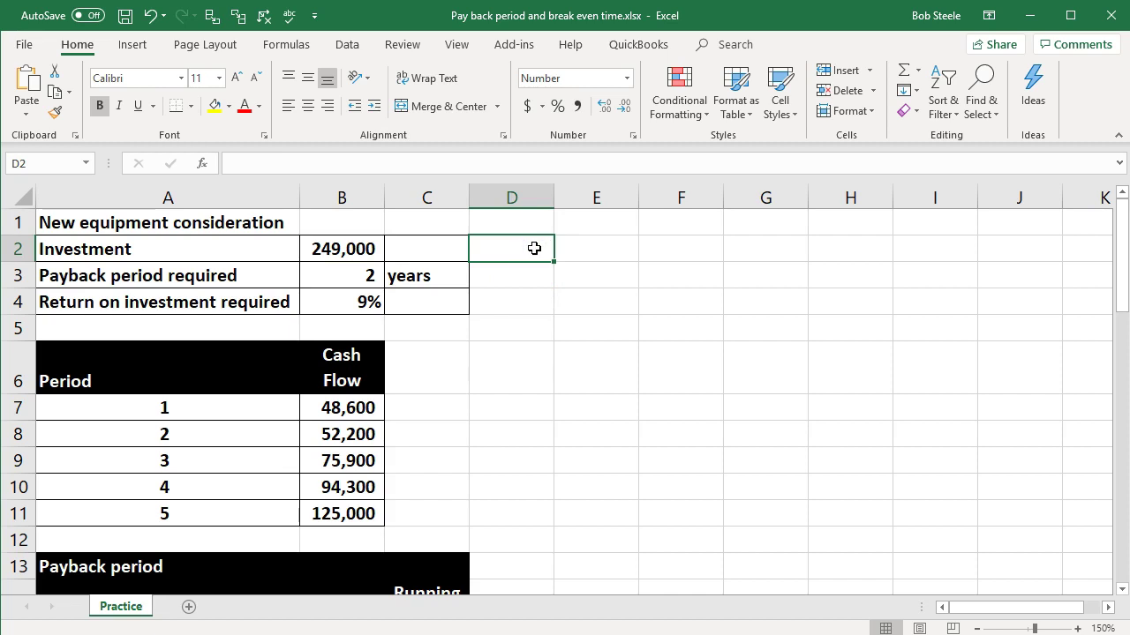
pyautogui.click(344, 250)
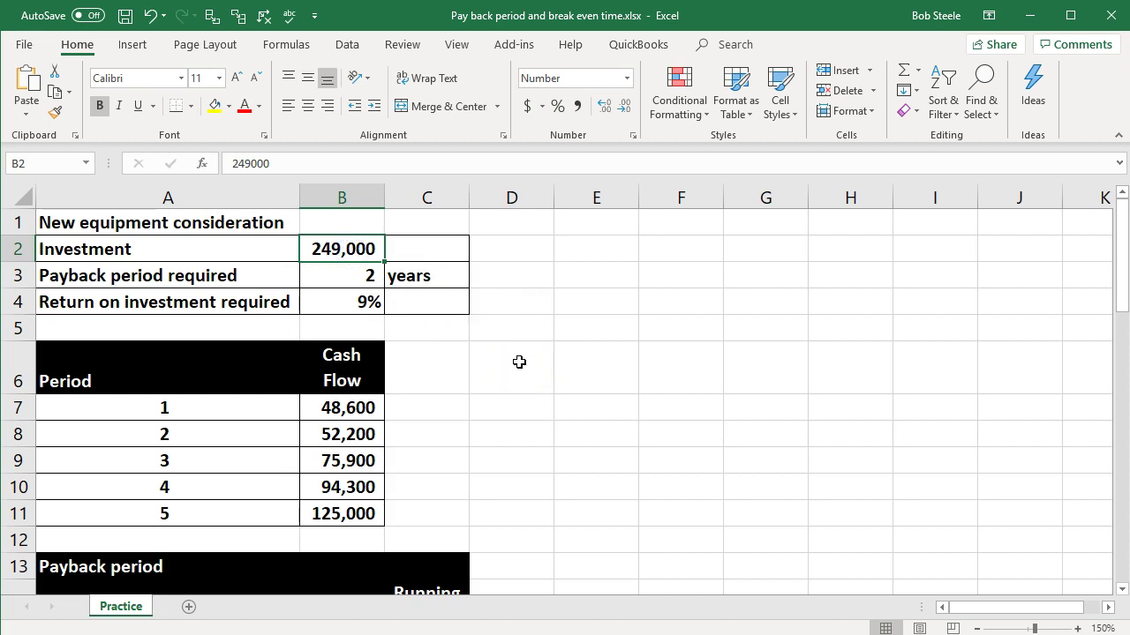
pyautogui.click(369, 279)
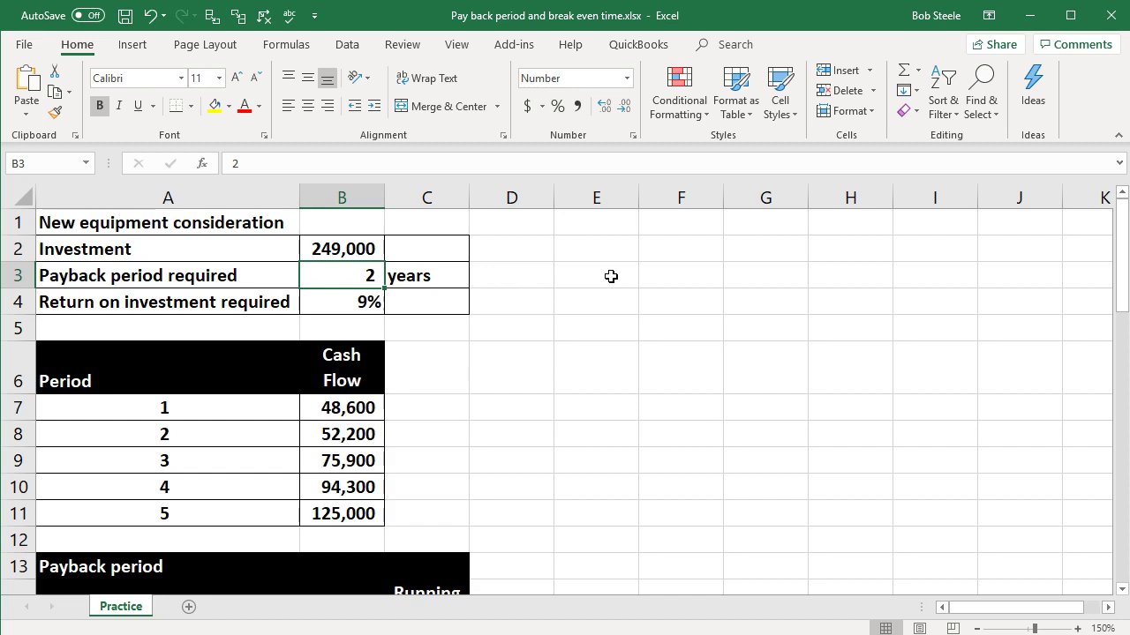
pyautogui.click(597, 307)
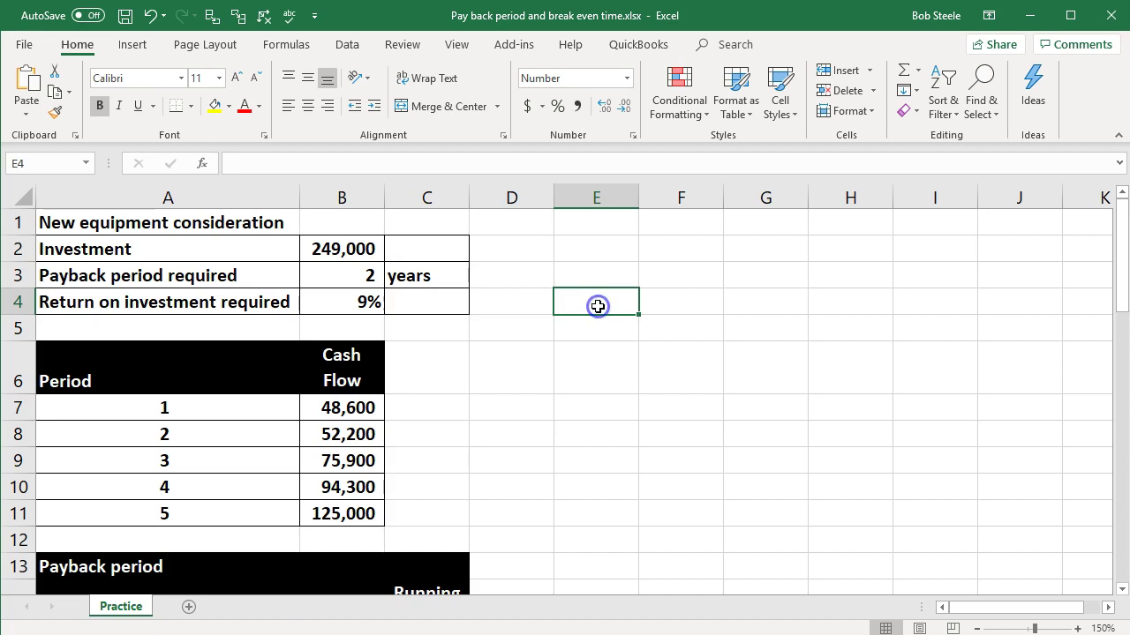
pyautogui.click(583, 335)
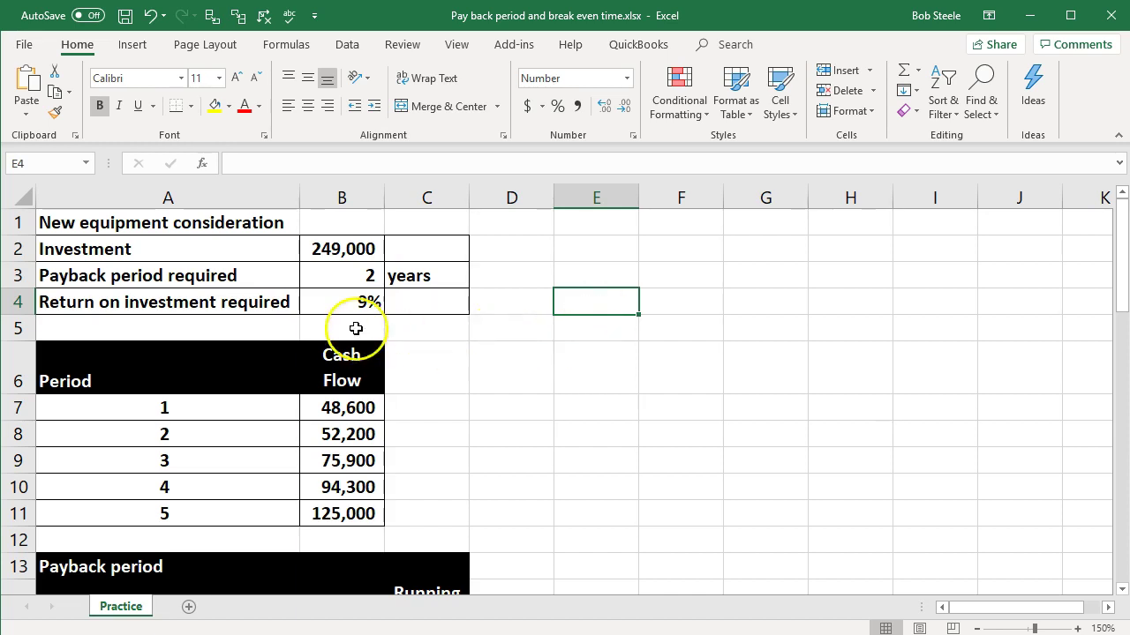
pyautogui.click(336, 305)
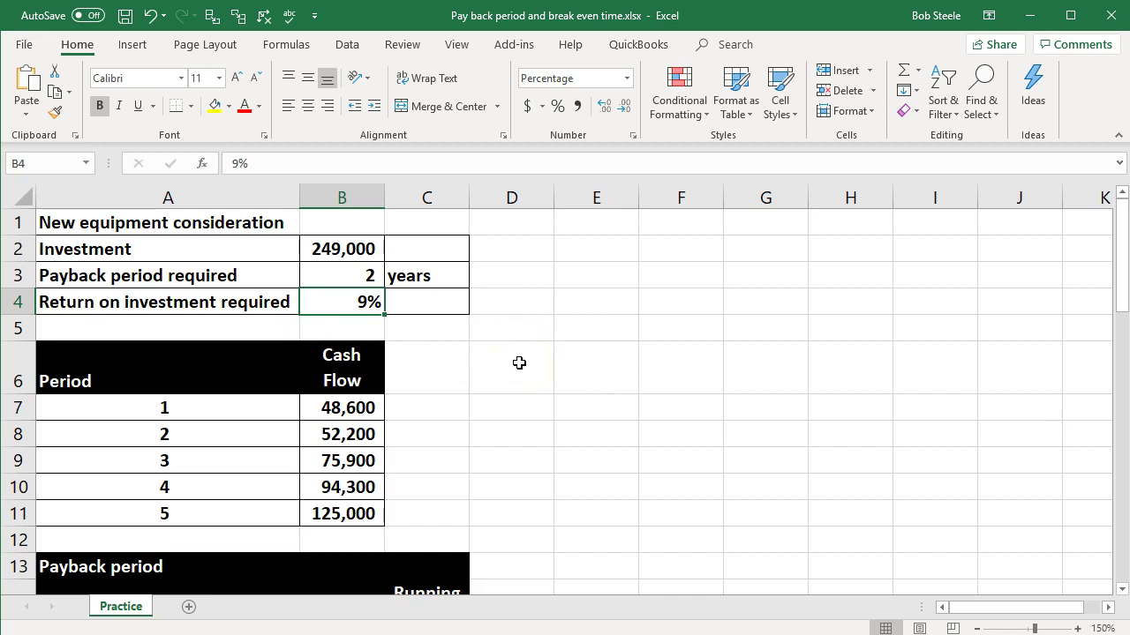
pyautogui.click(518, 363)
# Review the table of cash flows by period and the empty payback period table beneath it.
pyautogui.scroll(-1, 519, 364)
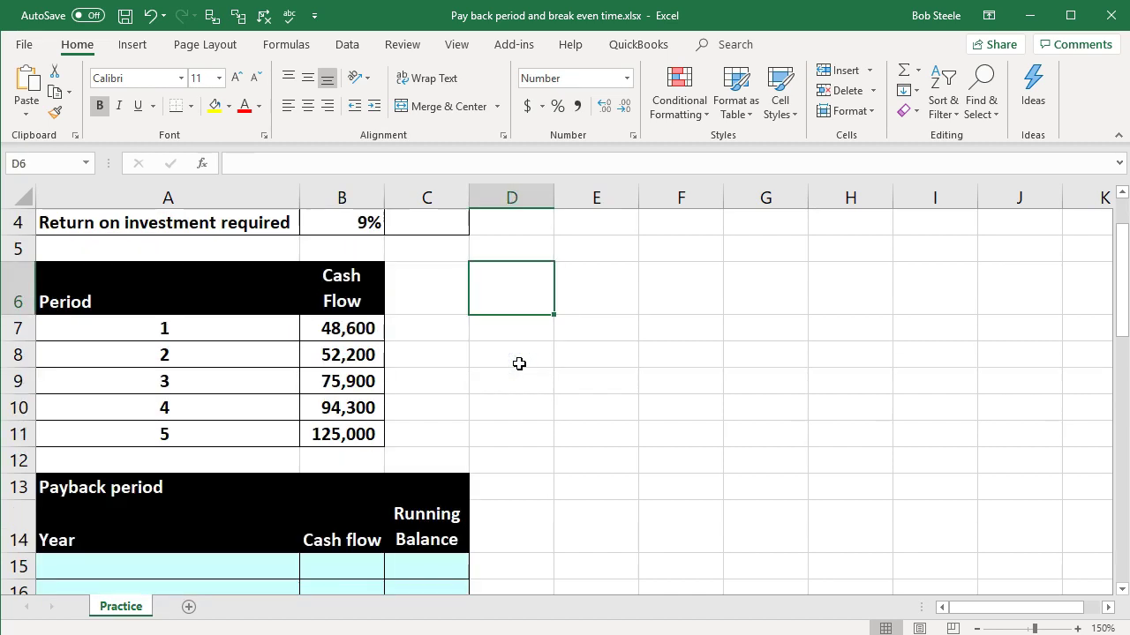
pyautogui.click(132, 309)
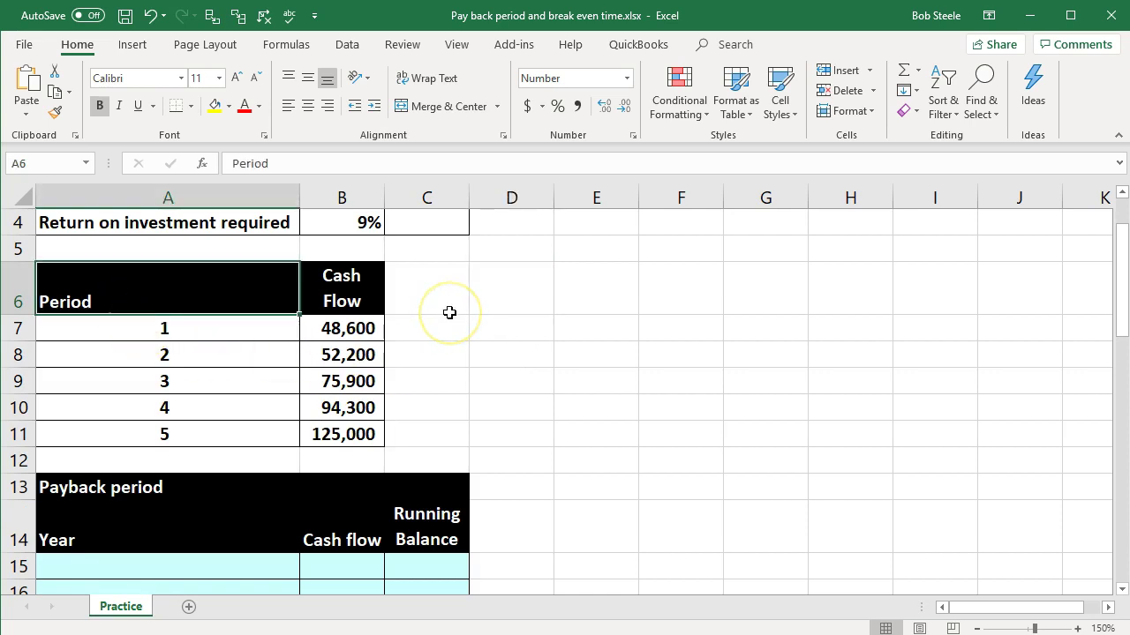
pyautogui.press('Down')
pyautogui.press('Down')
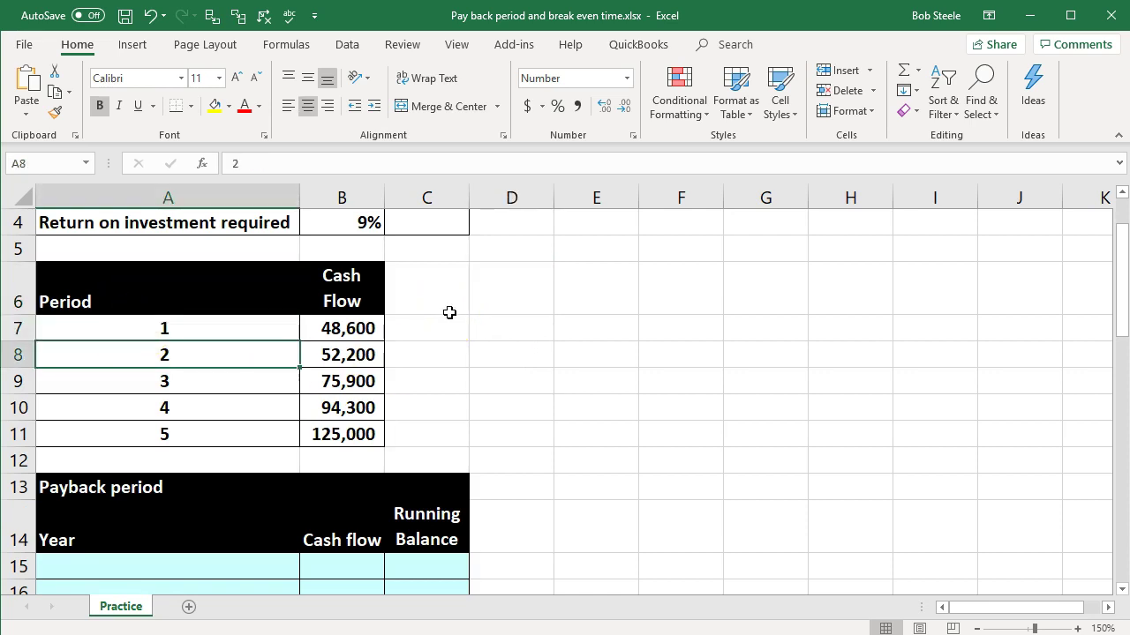
pyautogui.click(382, 295)
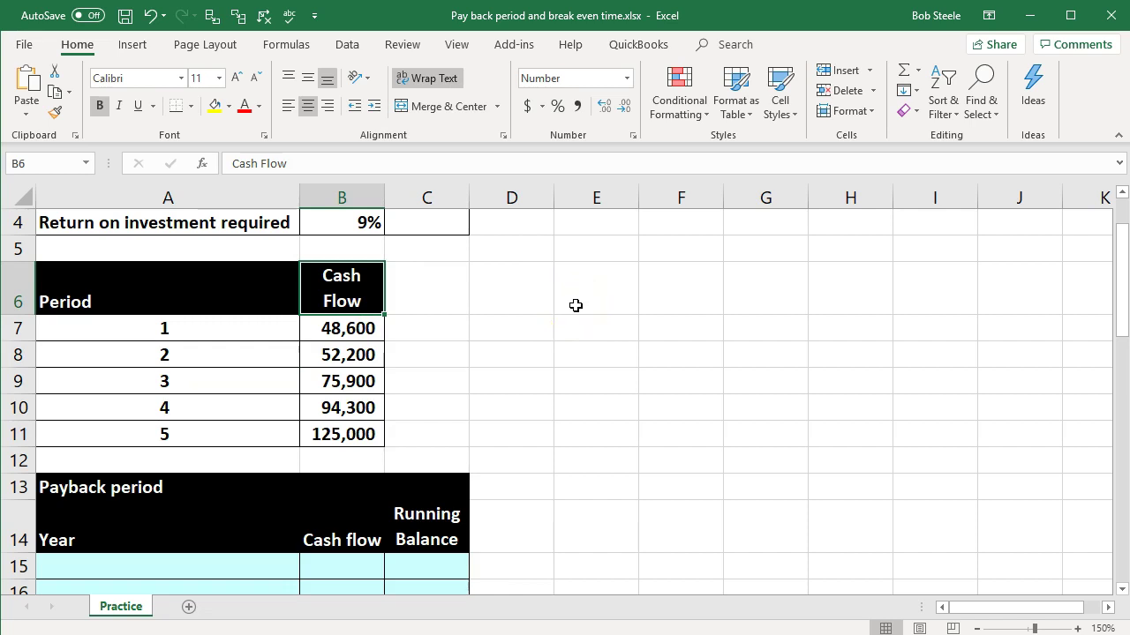
pyautogui.press('Down')
pyautogui.press('Right')
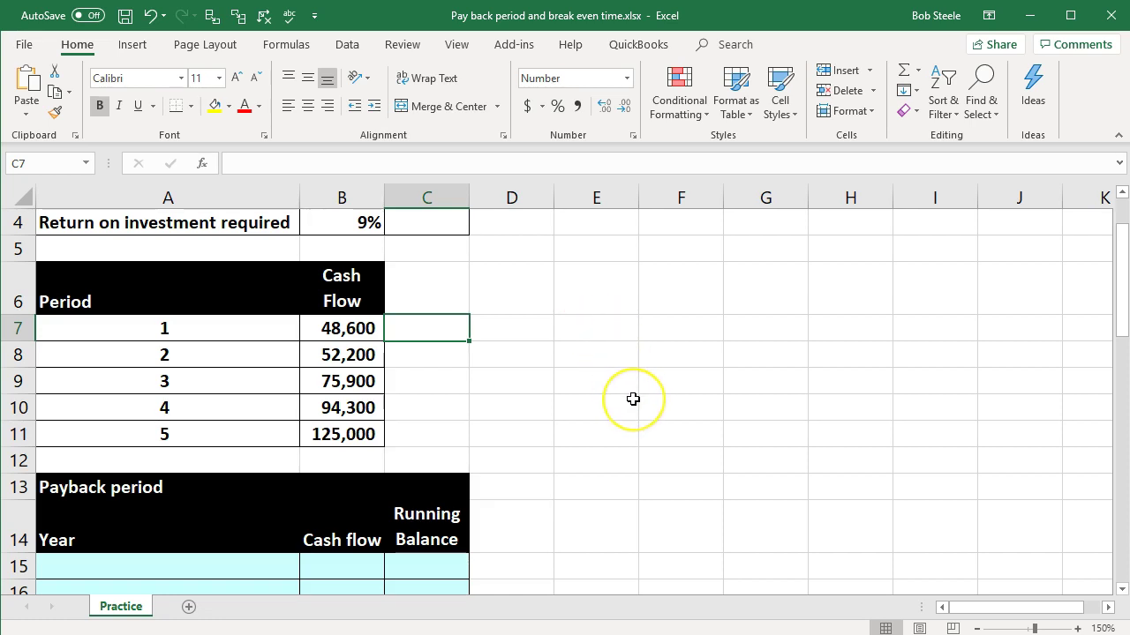
pyautogui.scroll(-2, 633, 399)
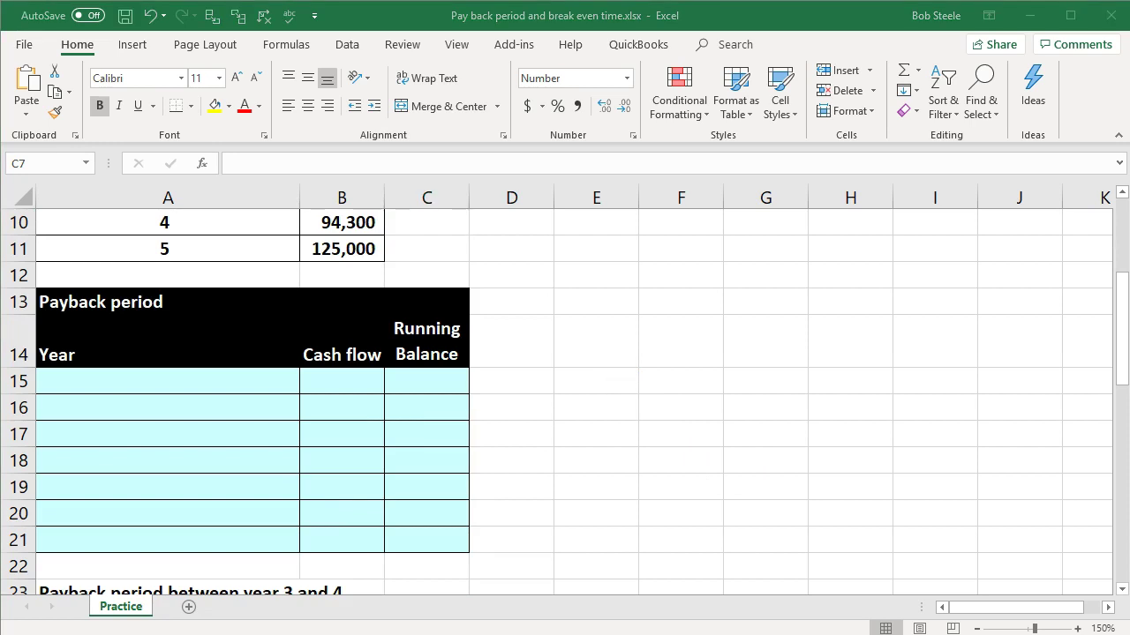
# Fill the Year column of the payback period table with 0 through 5 in cells A15 to A20.
pyautogui.click(849, 447)
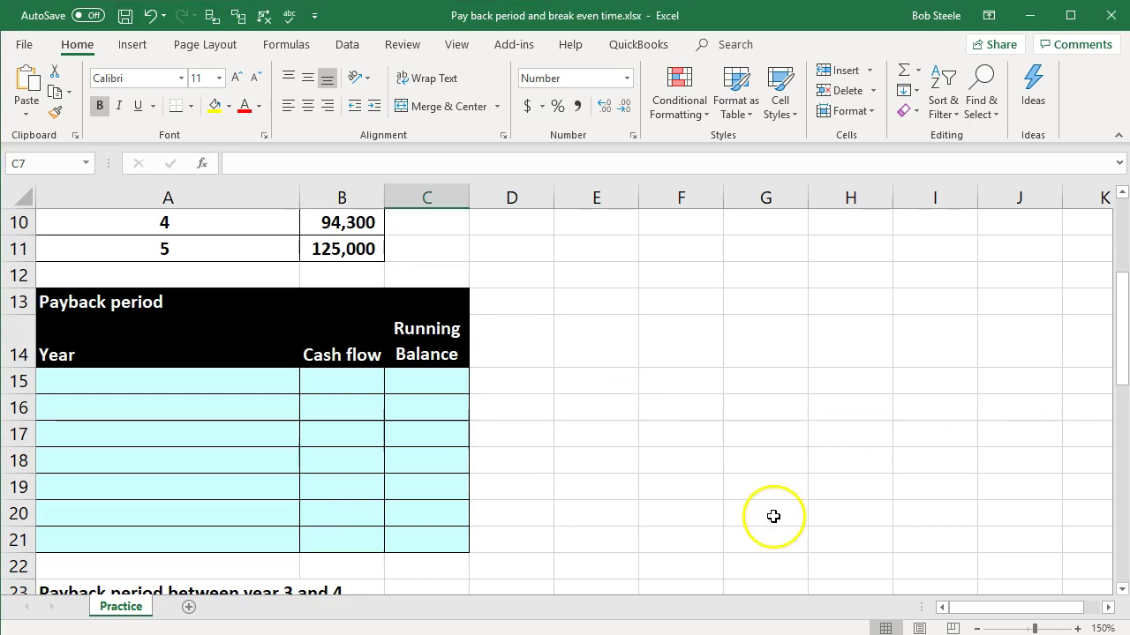
pyautogui.scroll(1, 738, 502)
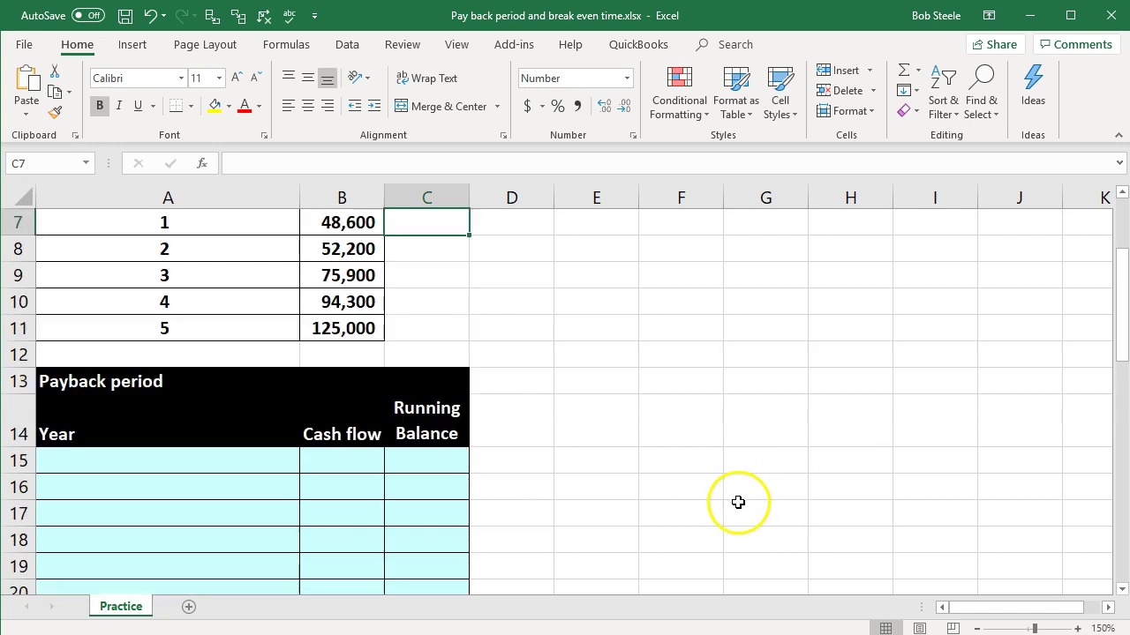
pyautogui.click(158, 462)
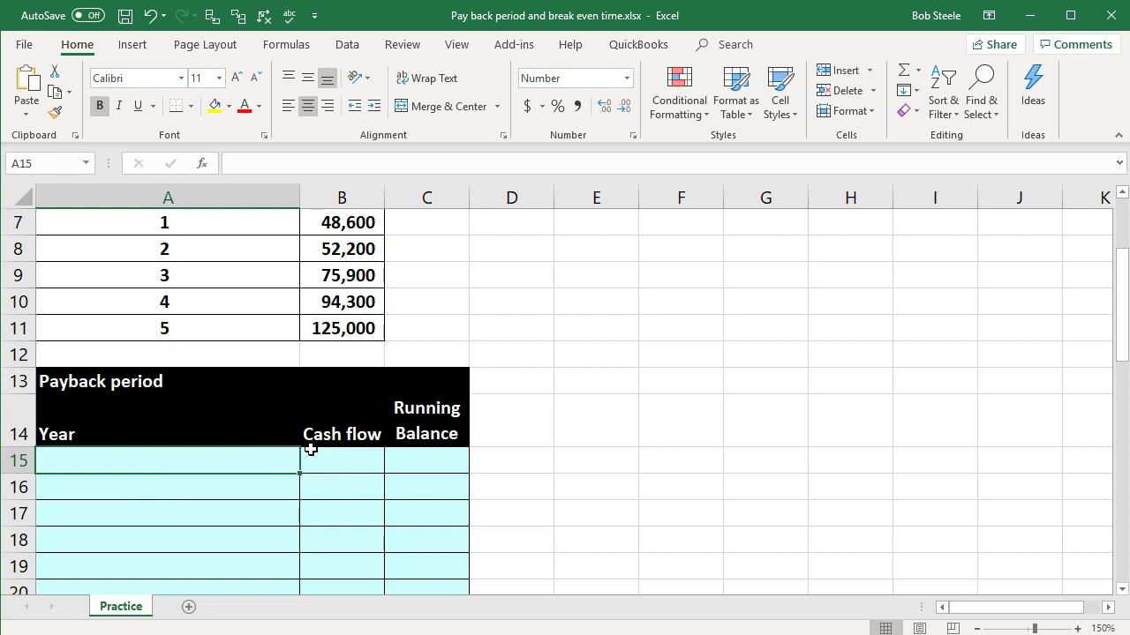
pyautogui.write('0')
pyautogui.press('Return')
pyautogui.write('1')
pyautogui.press('Return')
pyautogui.write('2')
pyautogui.press('Return')
pyautogui.write('3')
pyautogui.press('Return')
pyautogui.write('4')
pyautogui.press('Return')
pyautogui.write('5')
pyautogui.press('Return')
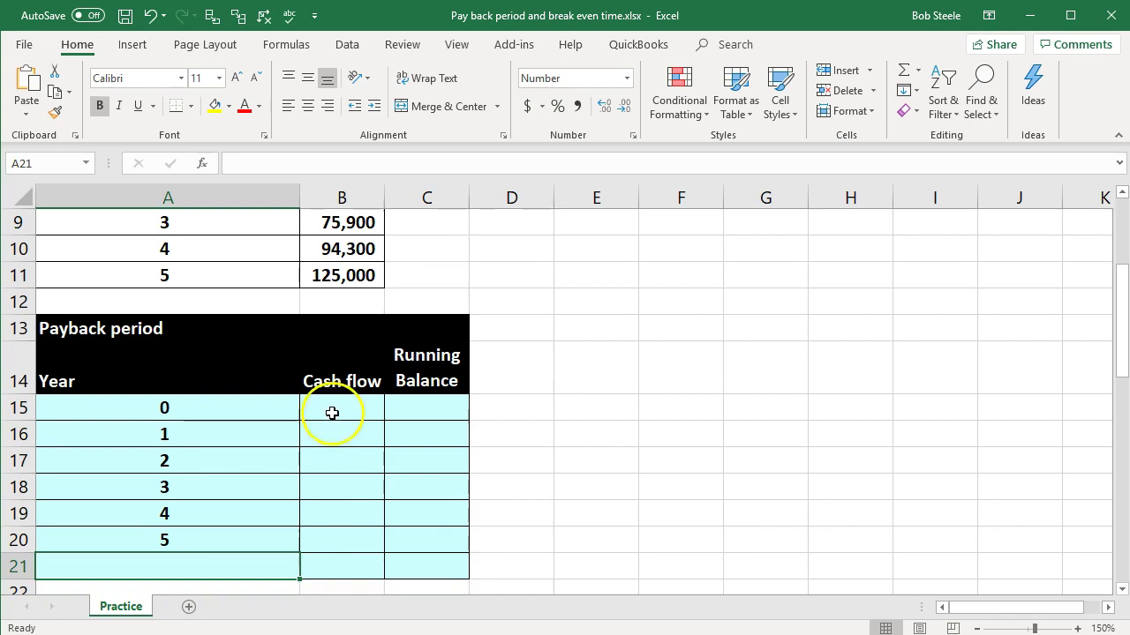
# Enter the year 0 cash flow in B15 as the negative of the investment, using the formula -B2.
pyautogui.click(331, 412)
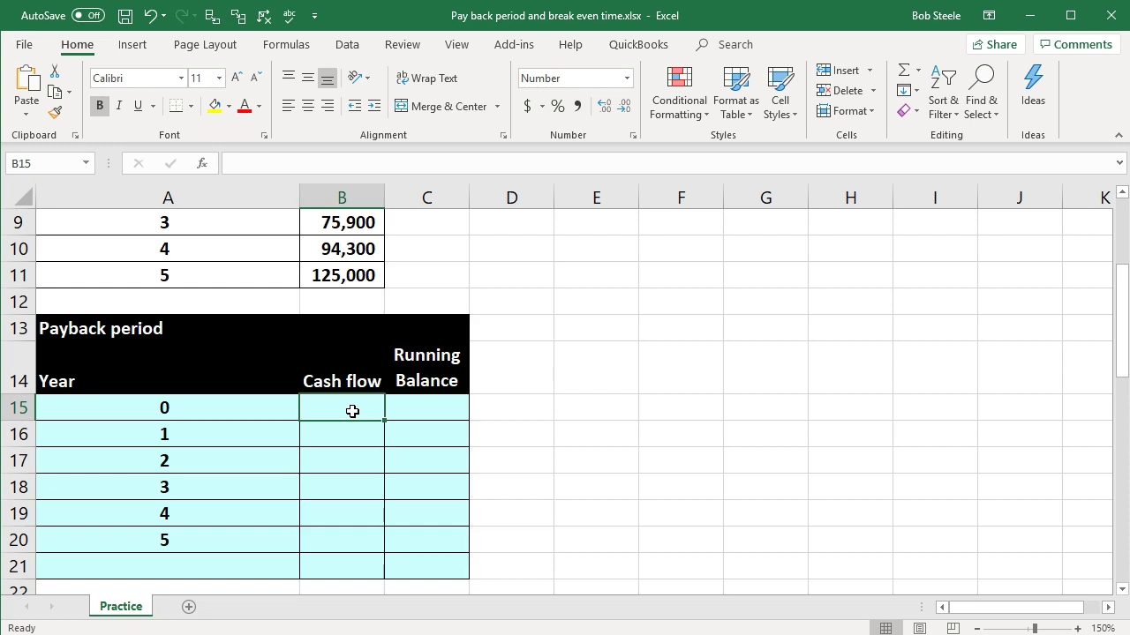
pyautogui.scroll(3, 352, 411)
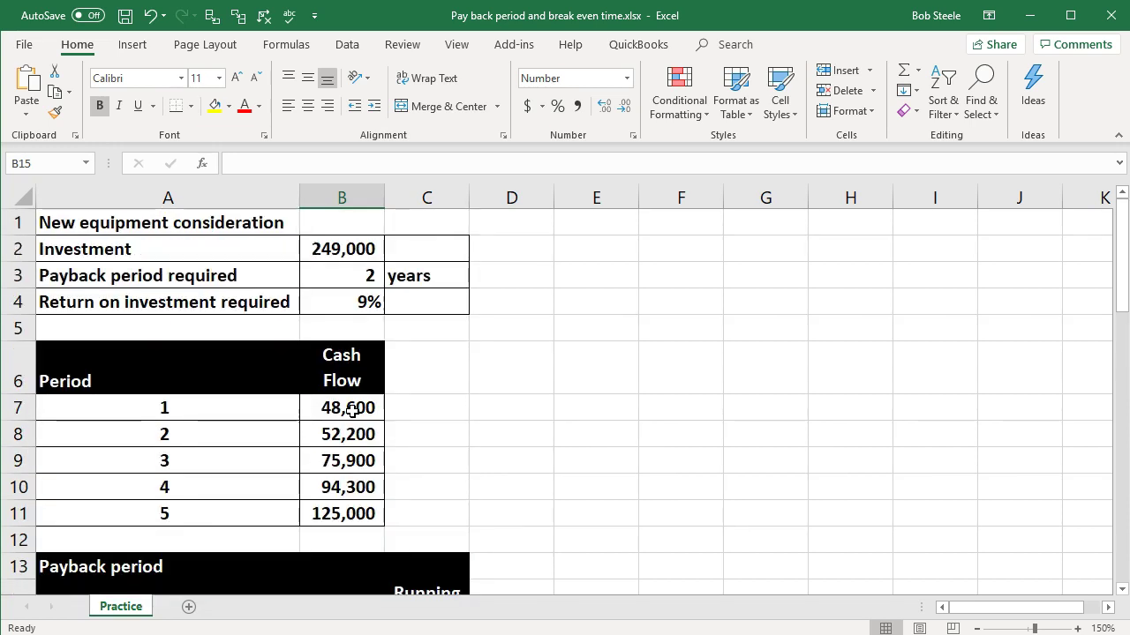
pyautogui.scroll(-3, 499, 429)
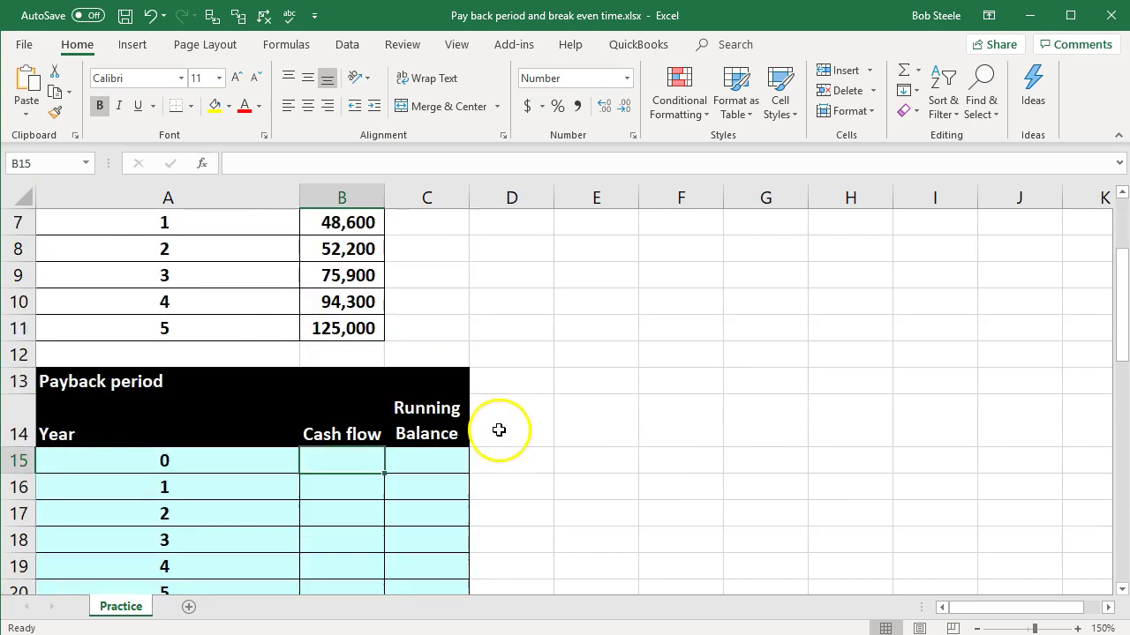
pyautogui.write('-')
pyautogui.scroll(3, 439, 419)
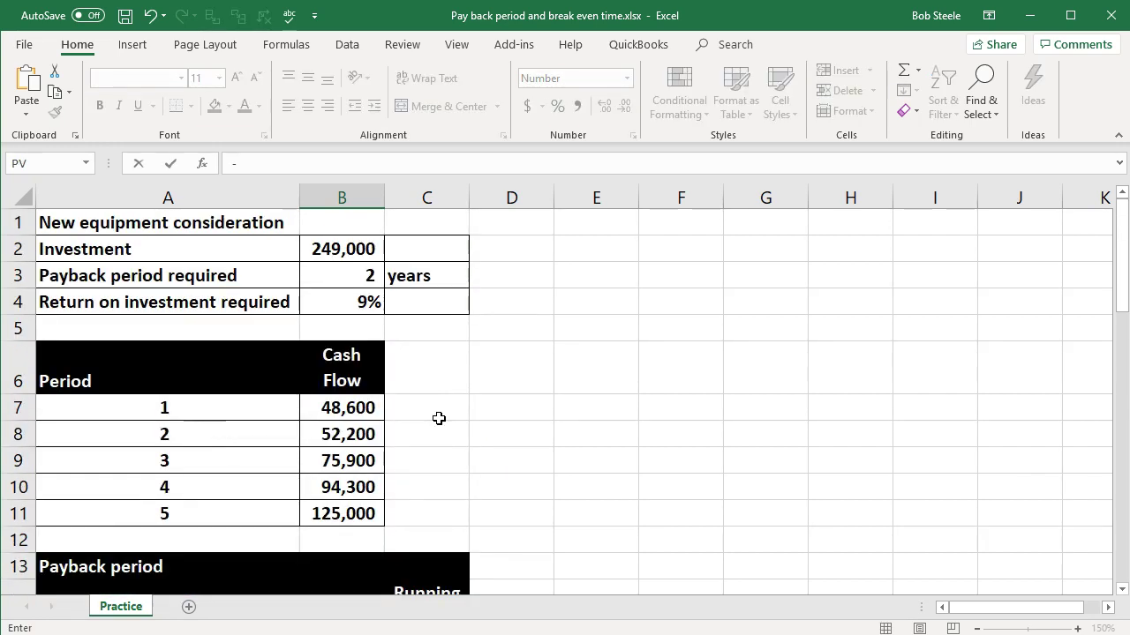
pyautogui.click(341, 250)
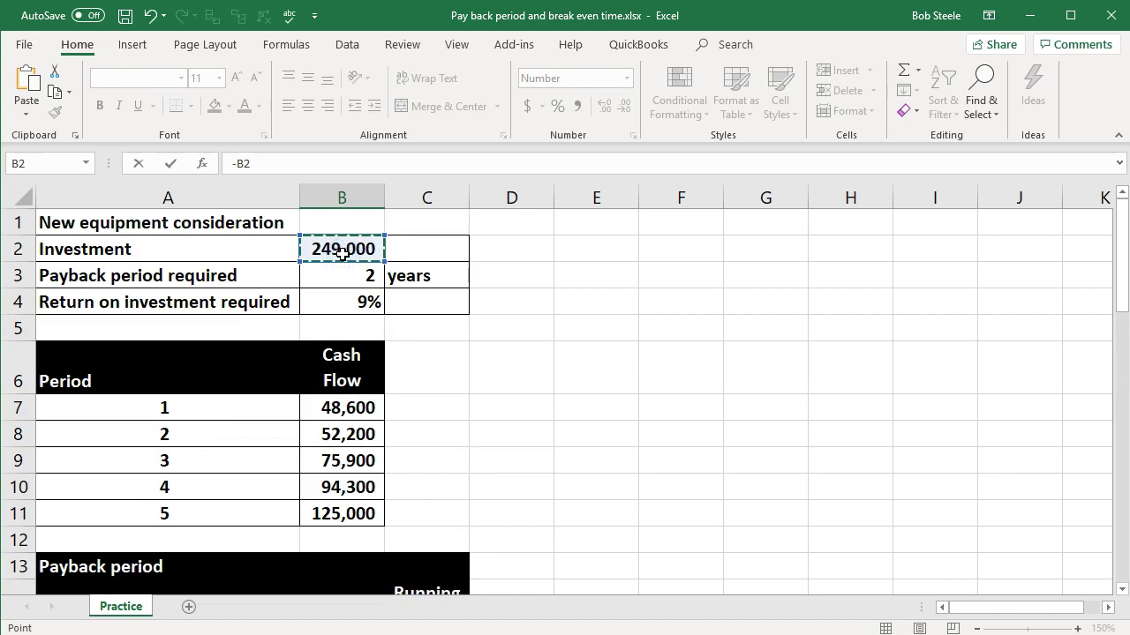
pyautogui.press('Return')
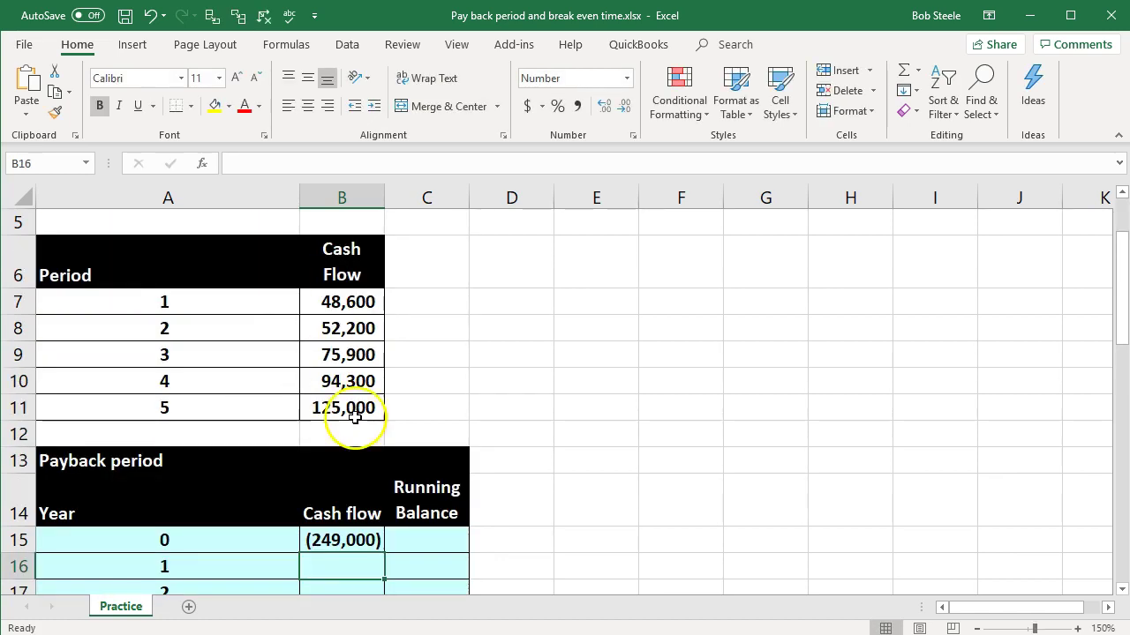
# Examine the cash flows for periods 1 through 5 in cells B7 to B11.
pyautogui.scroll(-1, 365, 479)
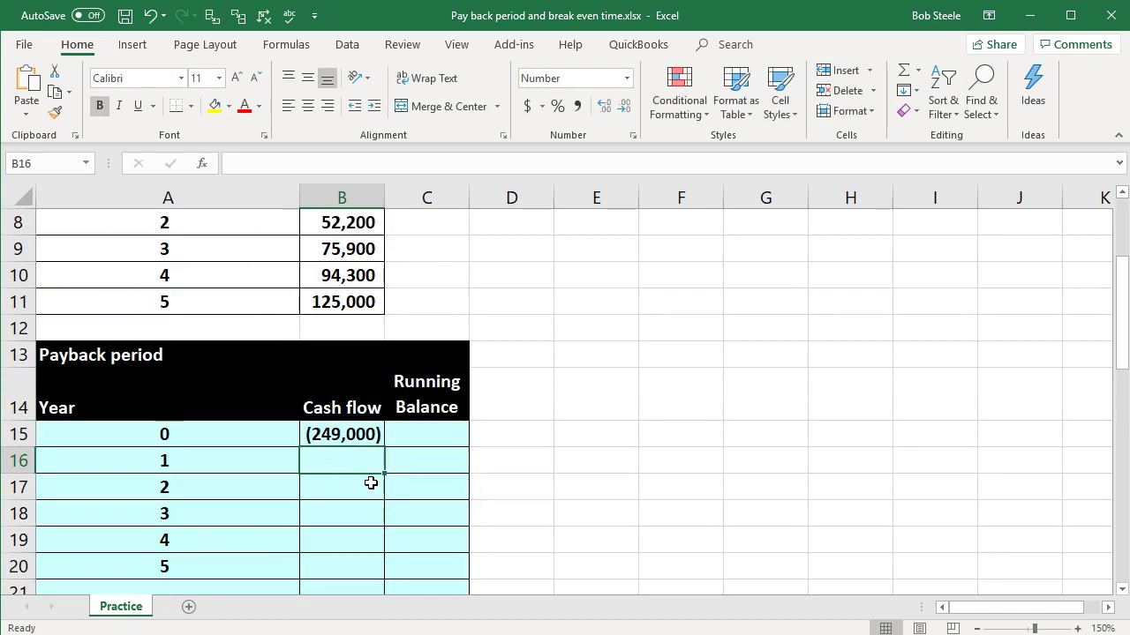
pyautogui.scroll(1, 371, 483)
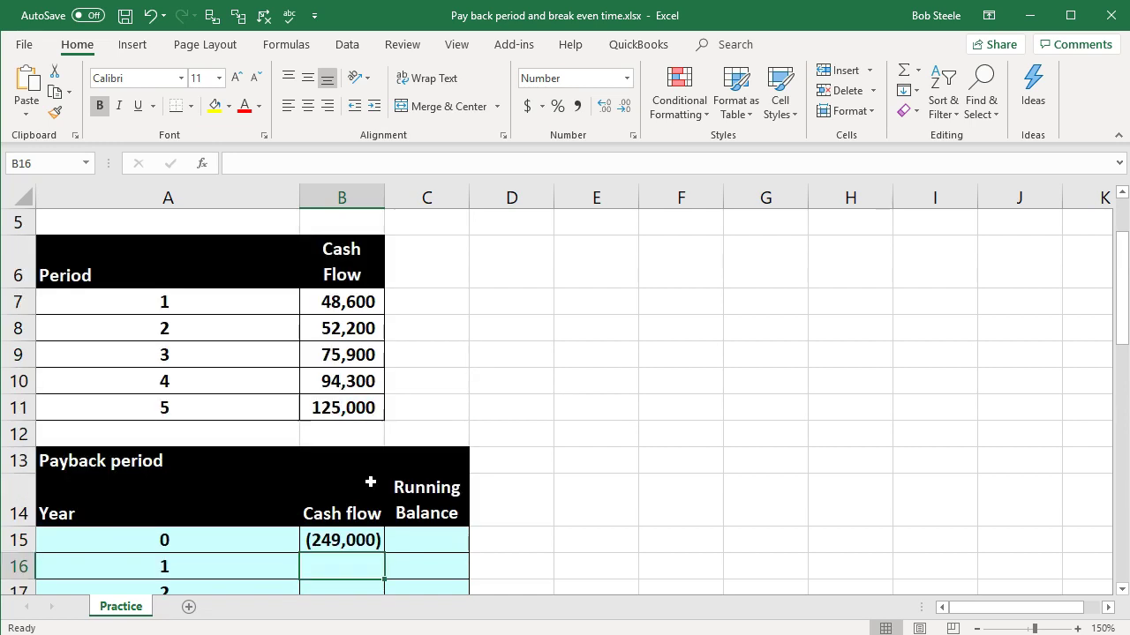
pyautogui.click(344, 302)
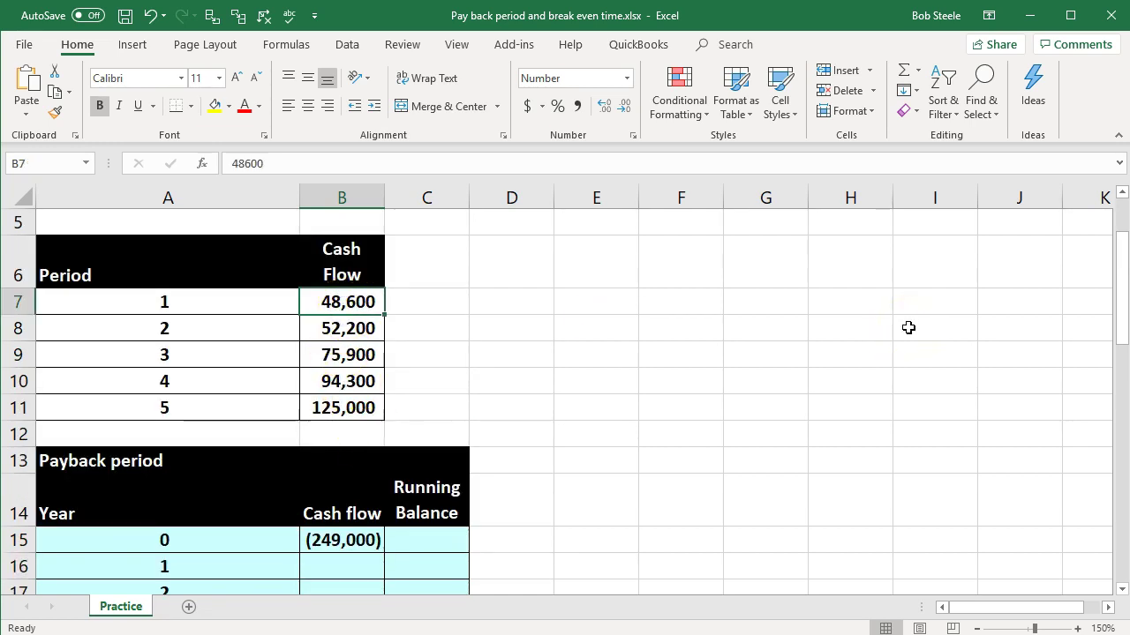
pyautogui.press('Down')
pyautogui.press('Down')
pyautogui.press('Down')
pyautogui.press('Down')
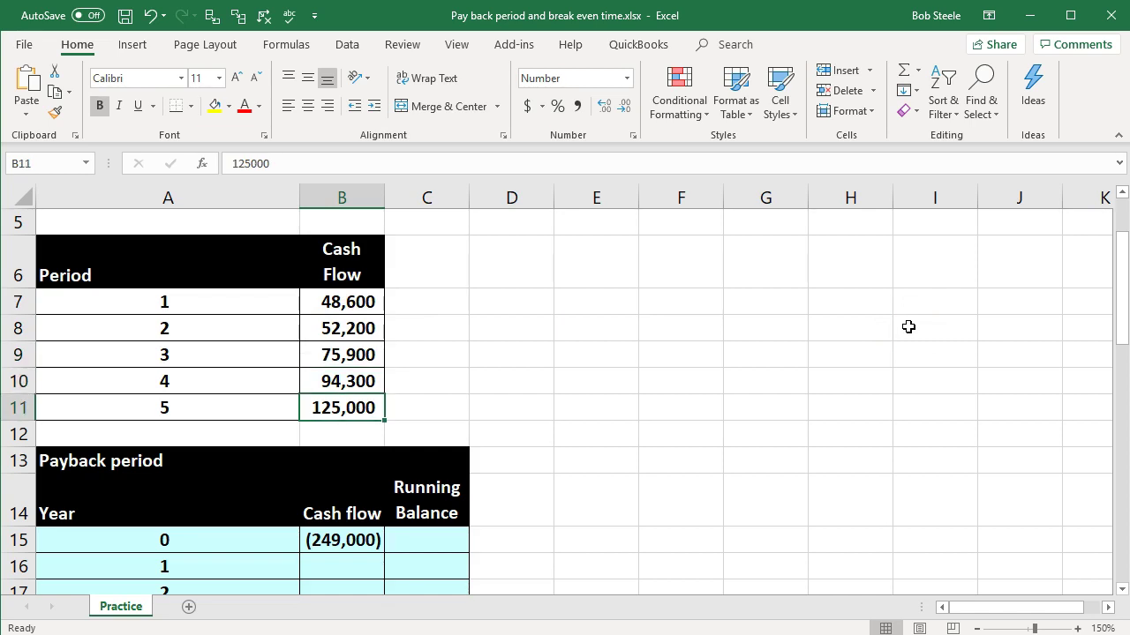
pyautogui.click(425, 303)
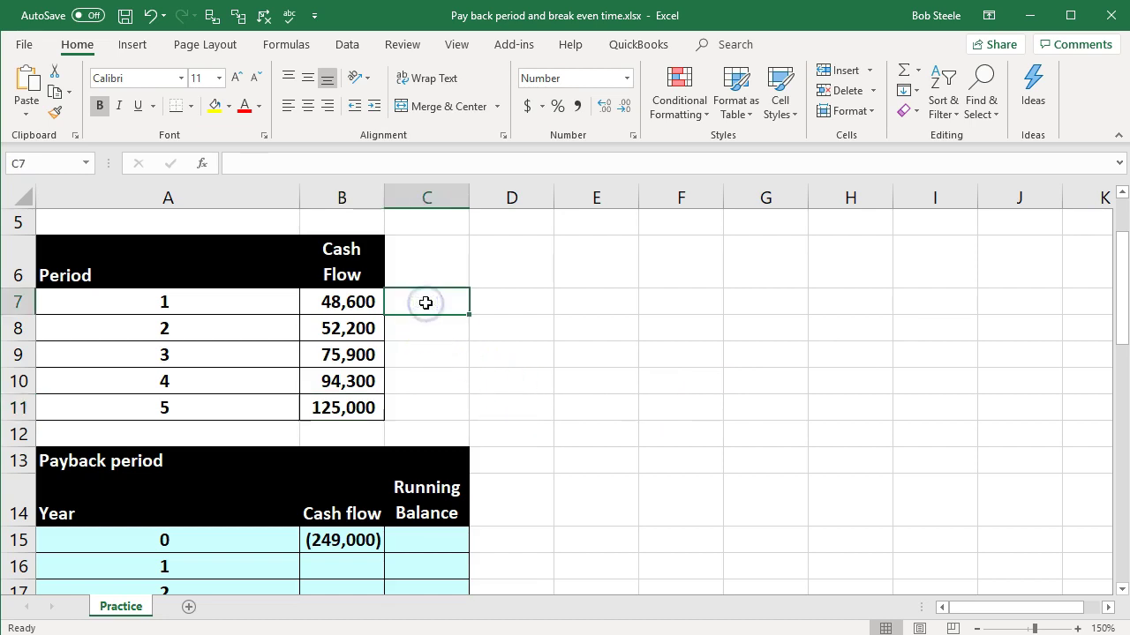
# Link the year 1 cash flow in B16 to the period 1 cash flow with the formula =B7.
pyautogui.click(332, 566)
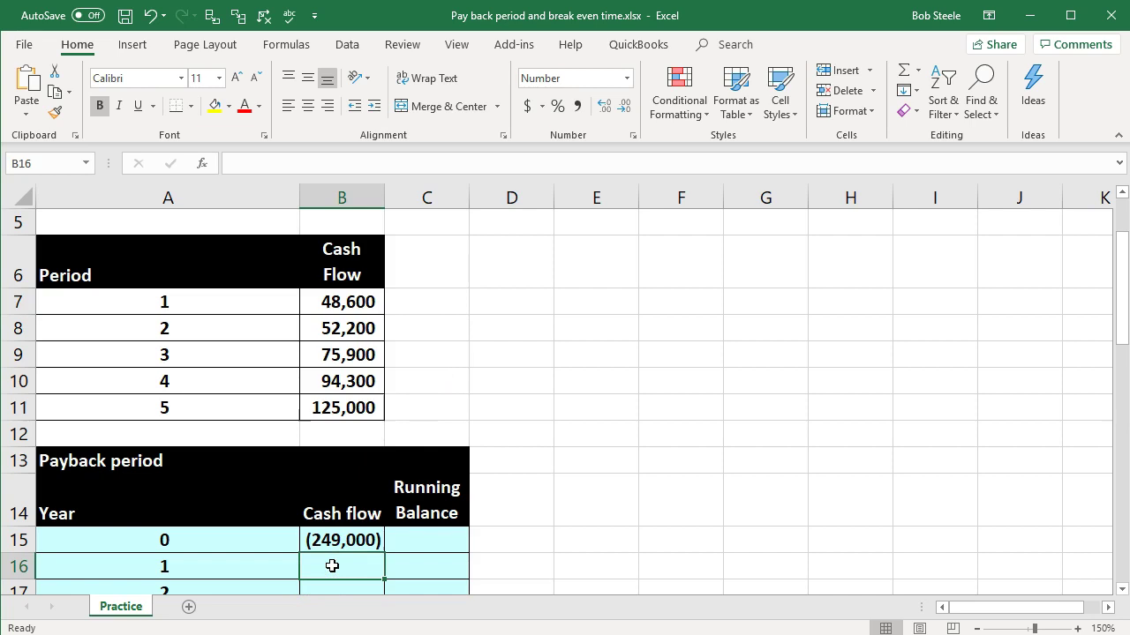
pyautogui.write('=')
pyautogui.click(335, 304)
pyautogui.press('Return')
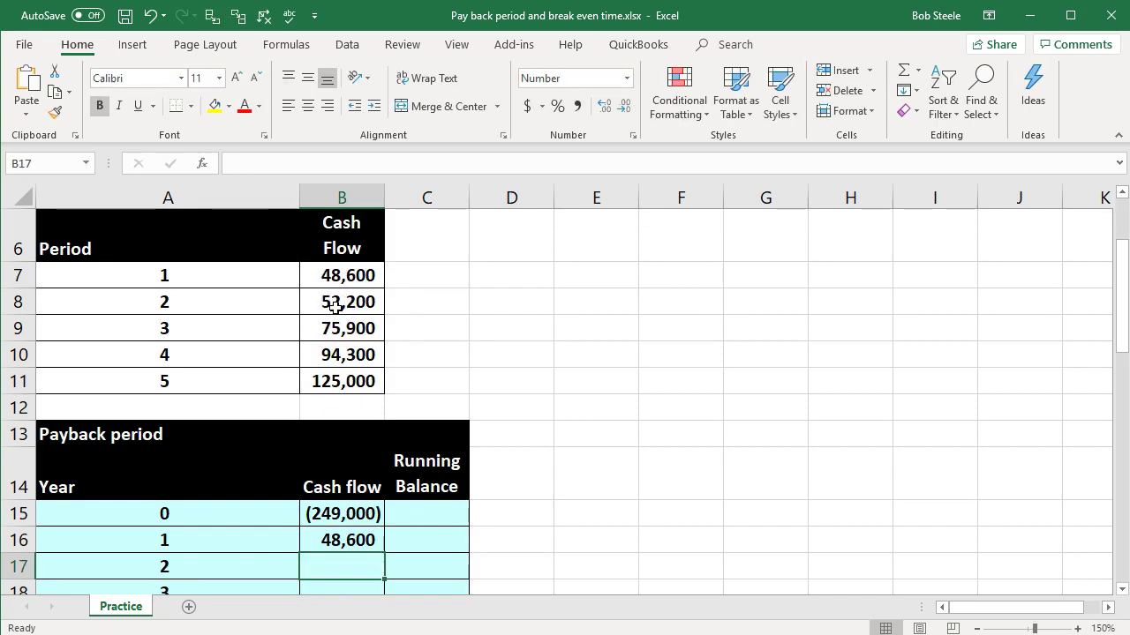
# Link the year 2 and year 3 cash flows in B17 and B18 to their periods with the formulas =B8 and =B9.
pyautogui.write('=')
pyautogui.click(335, 303)
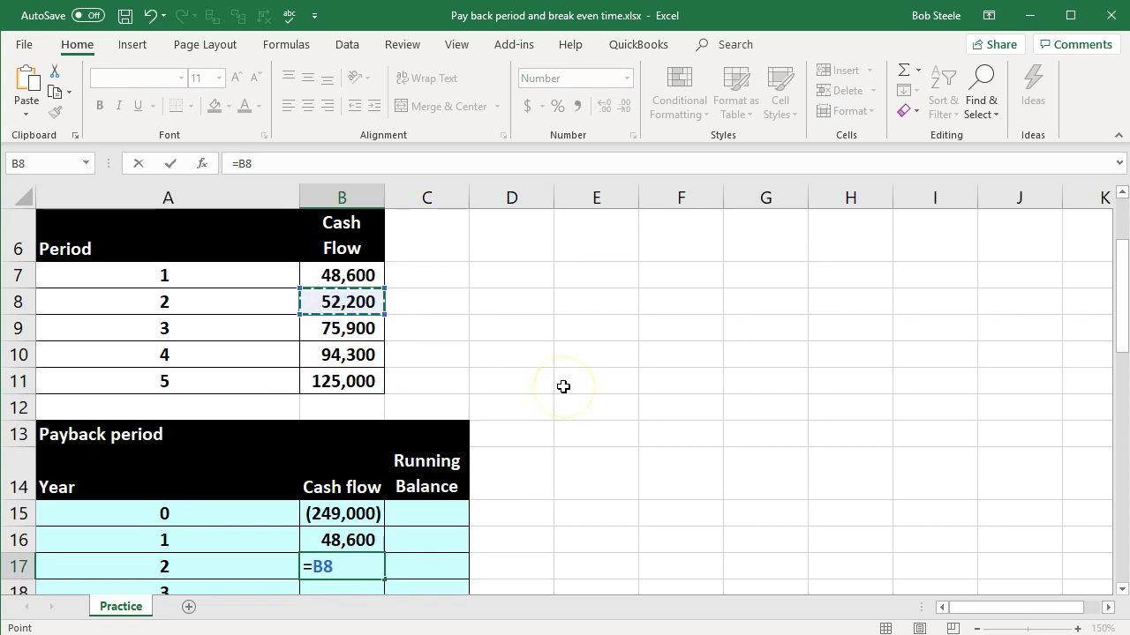
pyautogui.press('Return')
pyautogui.write('=')
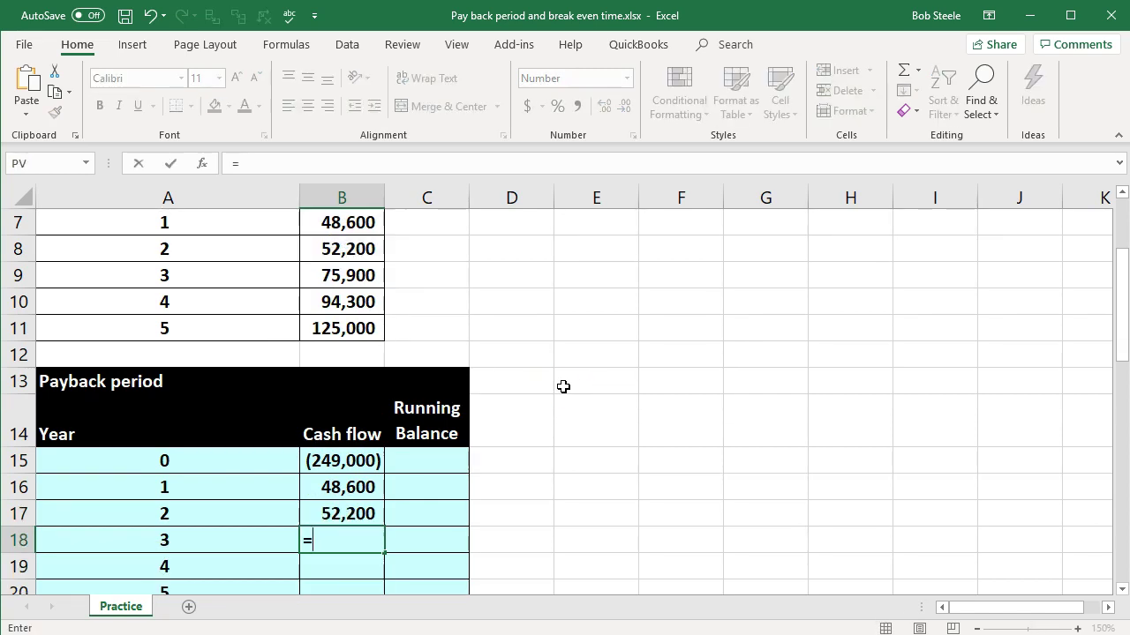
pyautogui.click(379, 274)
pyautogui.press('Return')
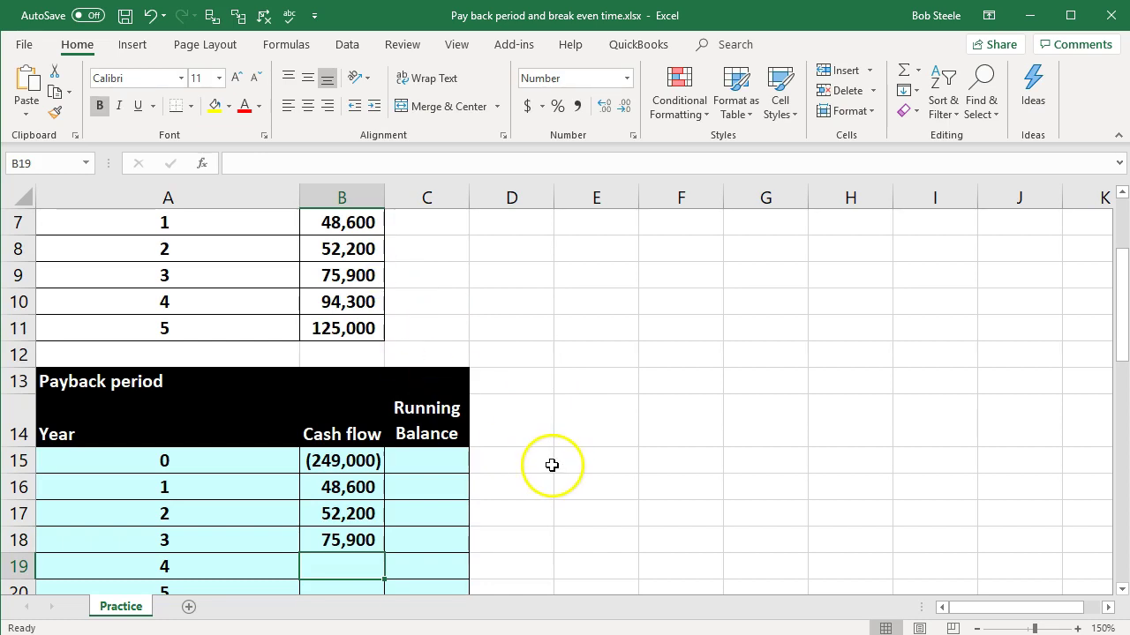
# Fill the cash flow formula from B18 down to B20 to cover years 4 and 5, and check the copied references.
pyautogui.scroll(-1, 530, 467)
pyautogui.click(371, 465)
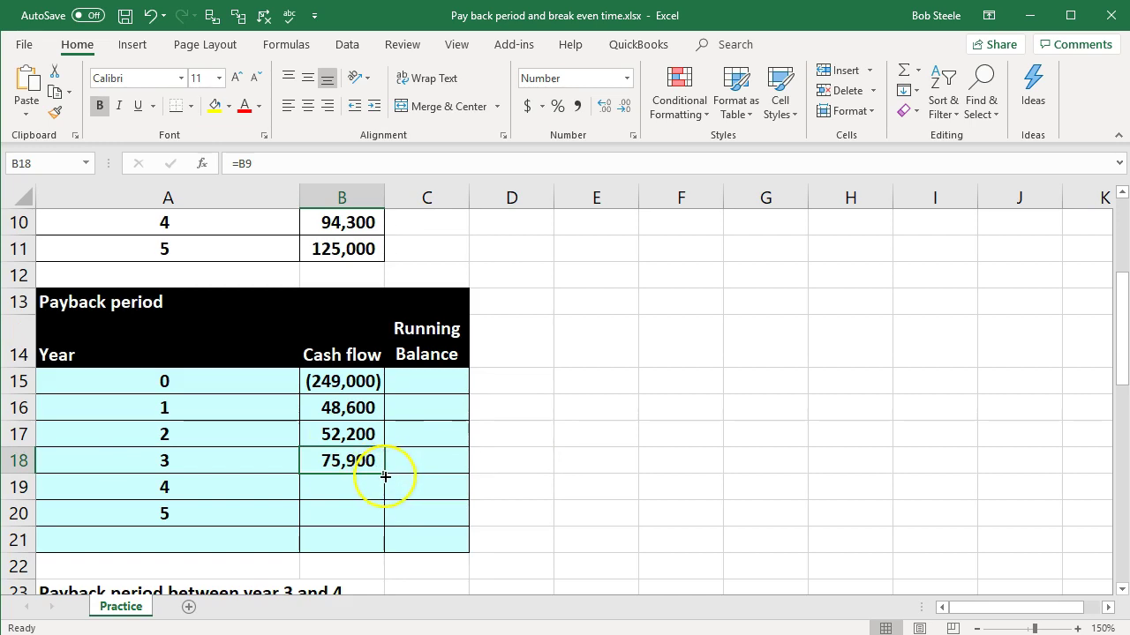
pyautogui.moveTo(385, 477); pyautogui.dragTo(381, 522)
pyautogui.click(342, 494)
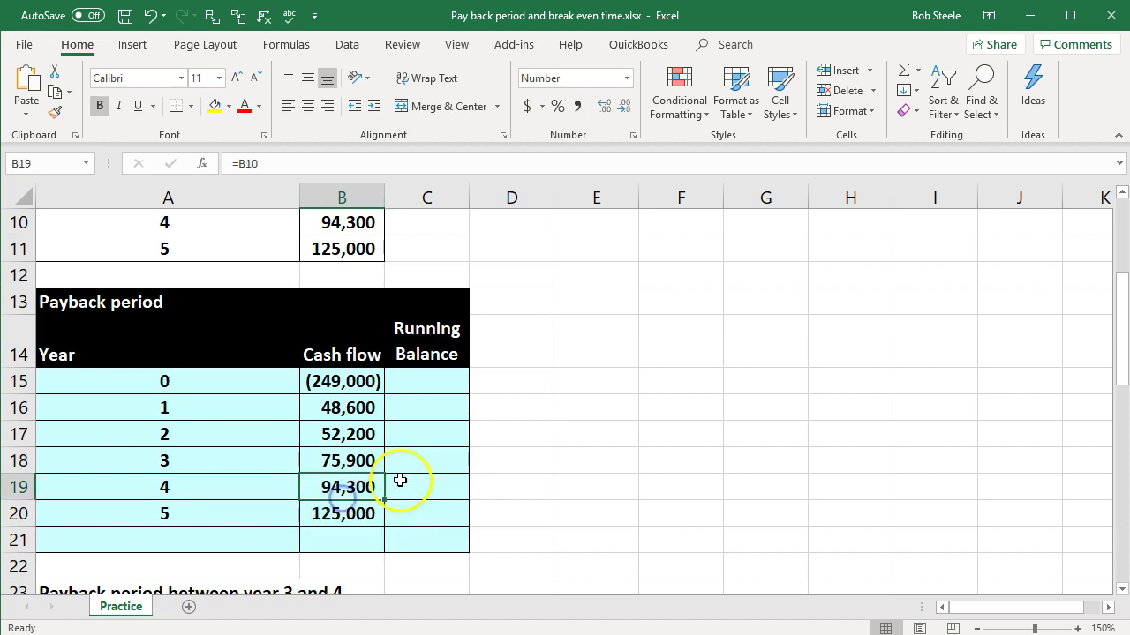
pyautogui.press('Down')
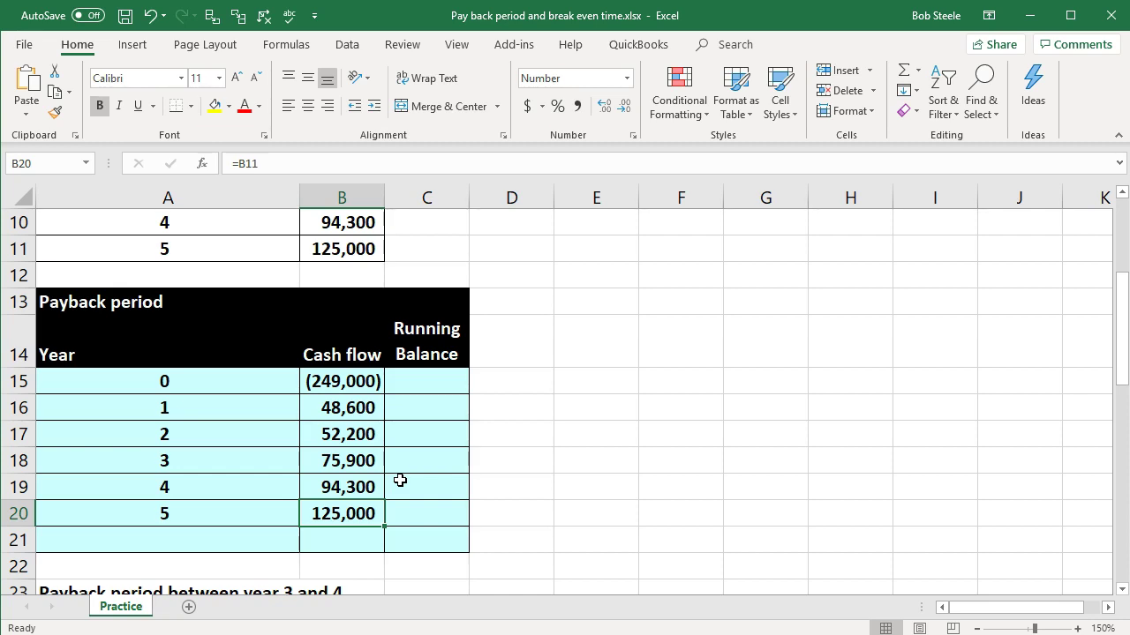
# Start the Running Balance column by linking C15 to the year 0 cash flow with the formula =B15.
pyautogui.click(428, 376)
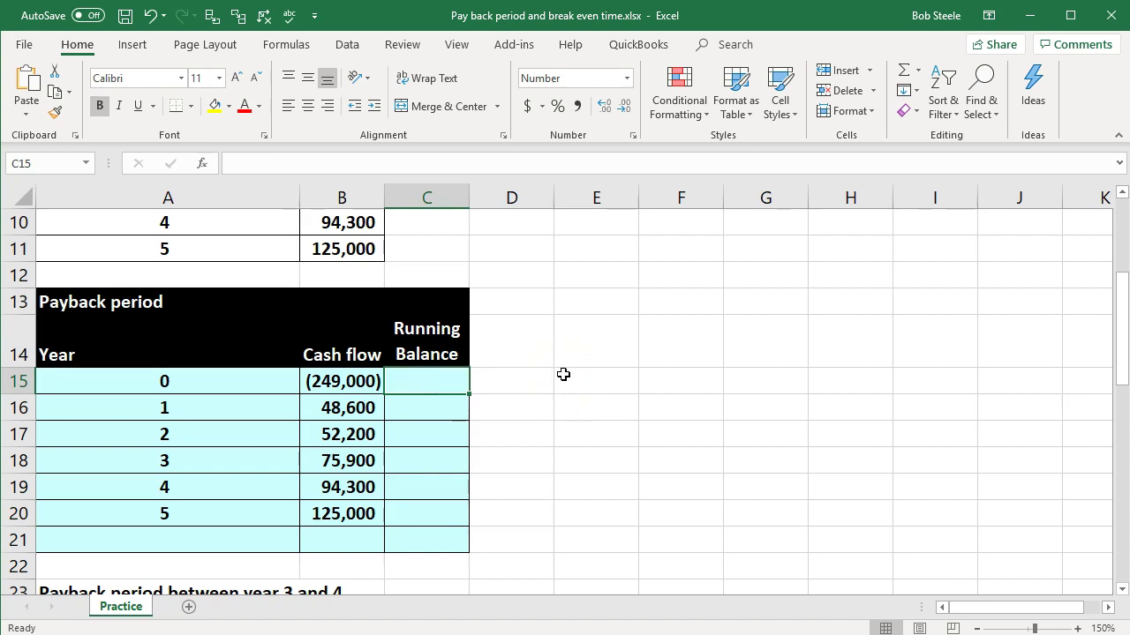
pyautogui.write('=')
pyautogui.press('Left')
pyautogui.press('Return')
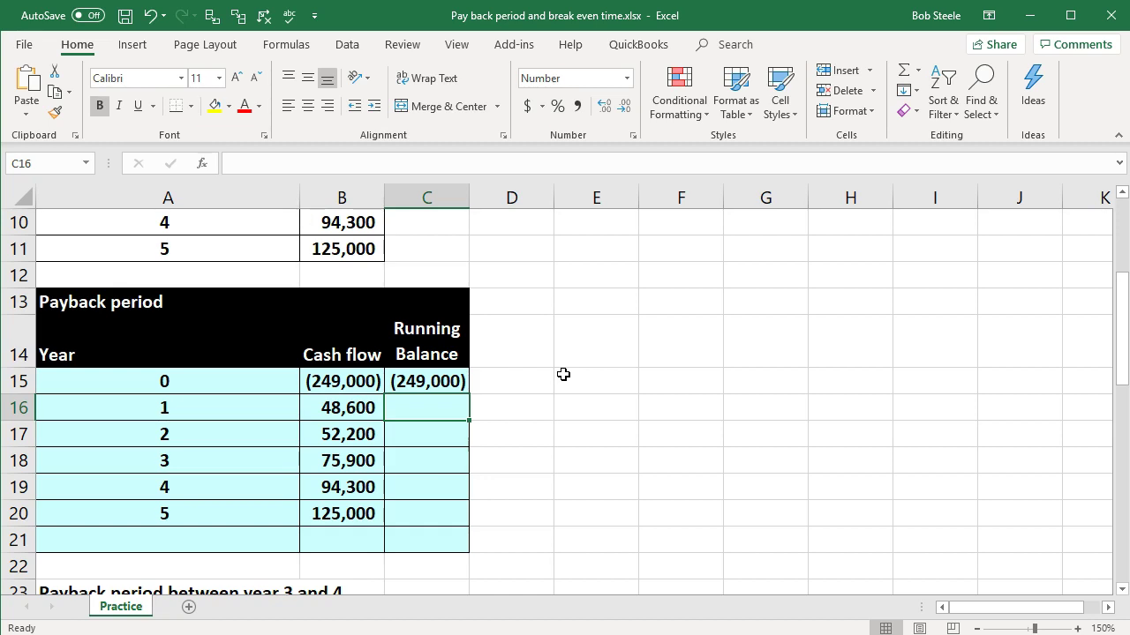
# Calculate the year 1 running balance in C16 with the formula =C15+B16.
pyautogui.write('=')
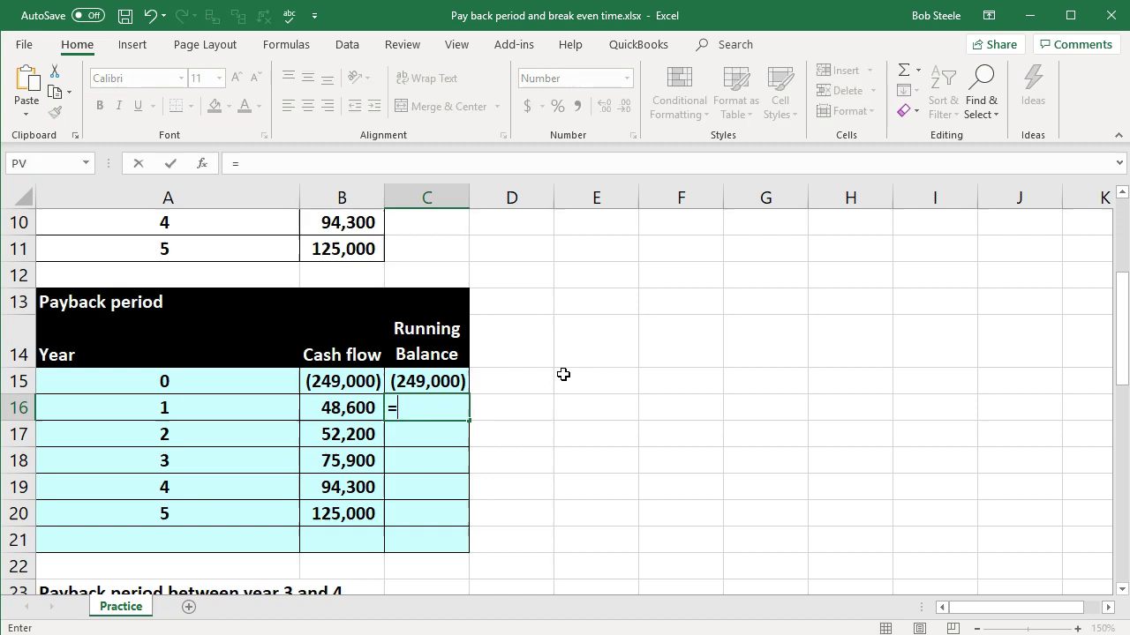
pyautogui.click(446, 382)
pyautogui.write('+')
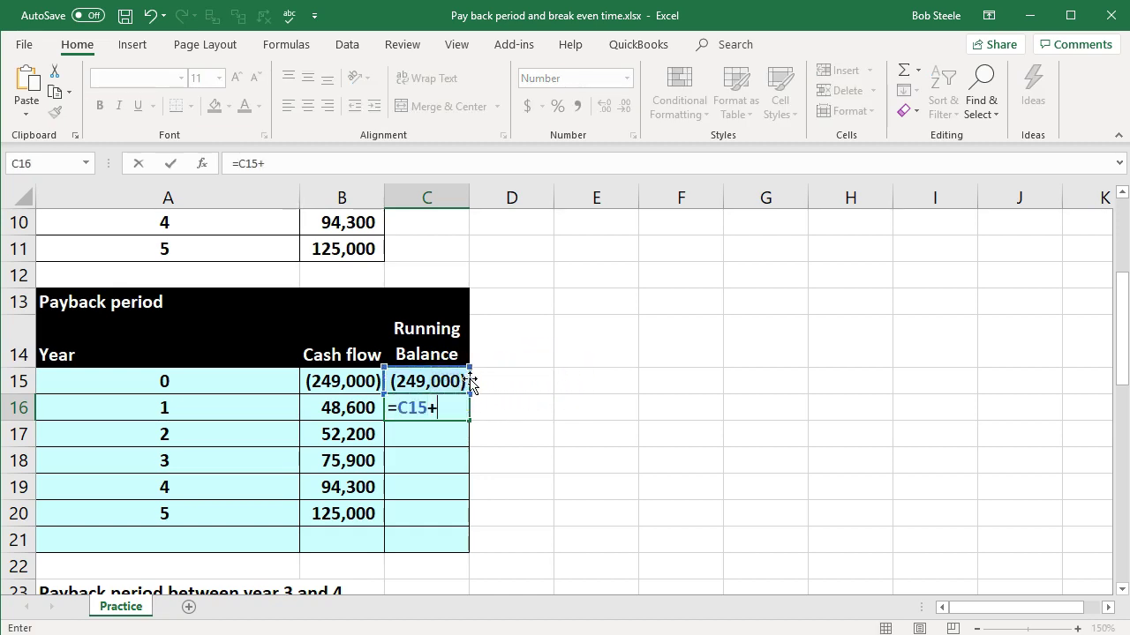
pyautogui.click(368, 406)
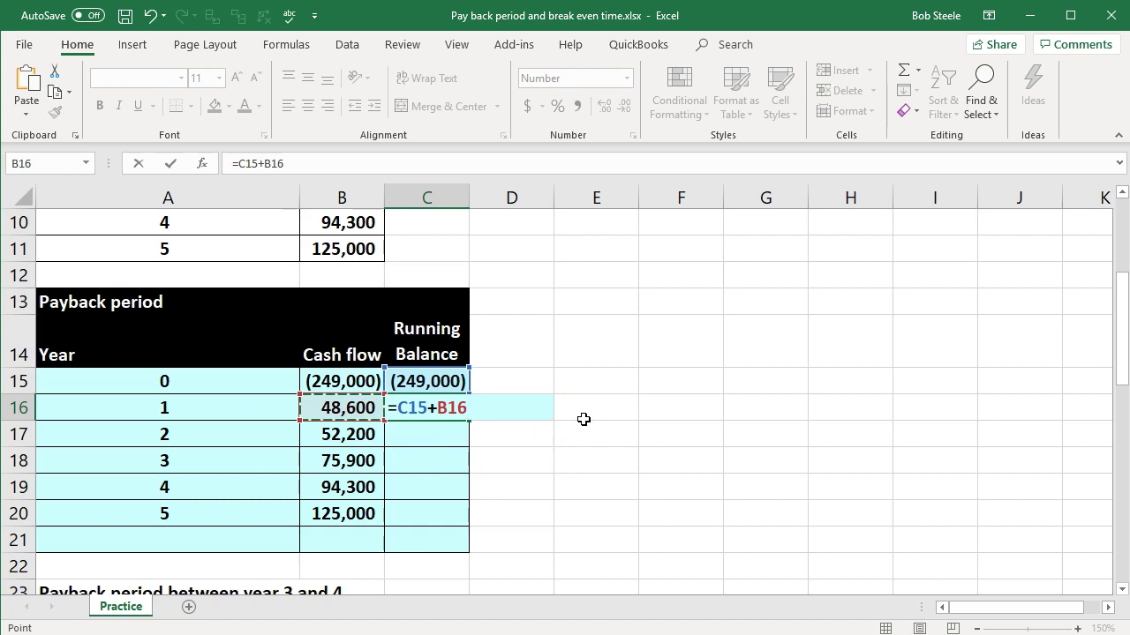
pyautogui.press('Return')
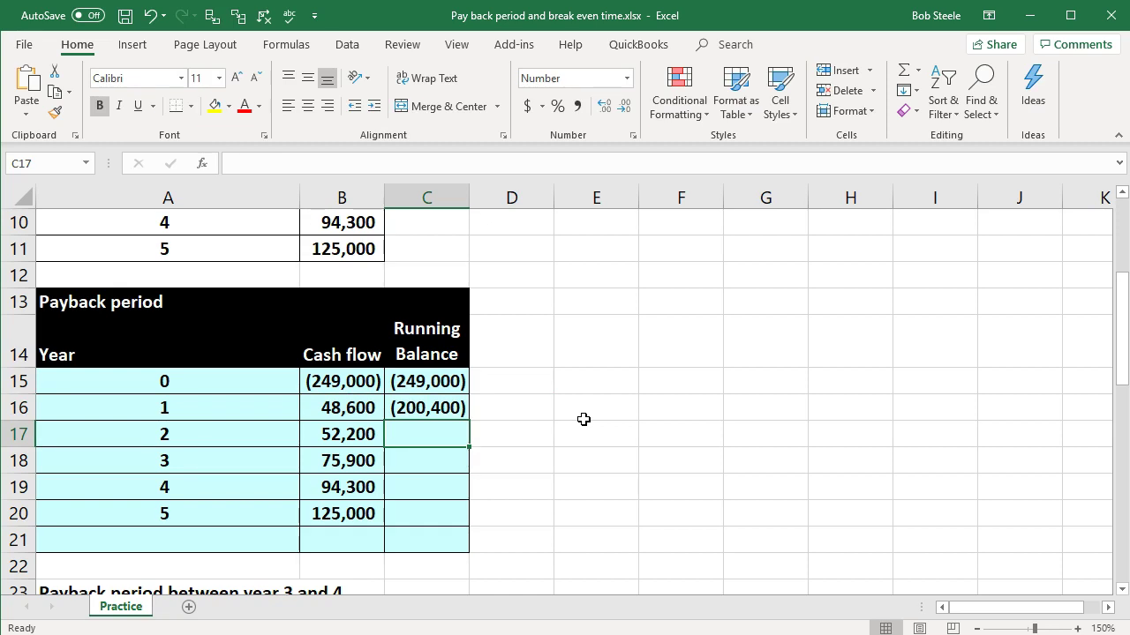
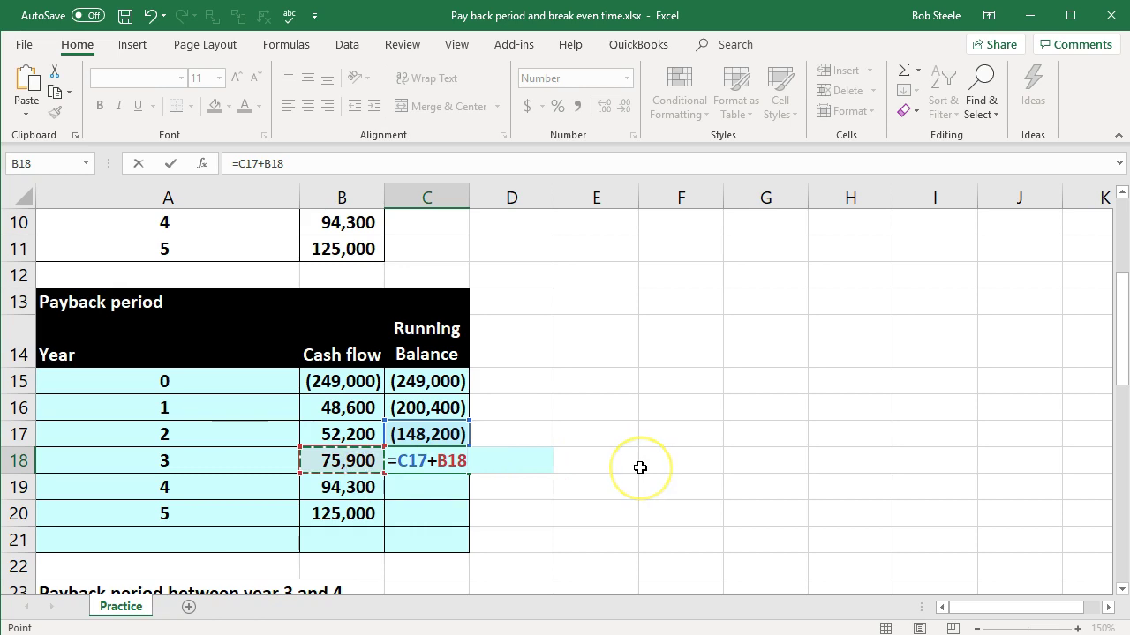
# Complete the year 3 running balance in C18 as =C17+B18 and enter =C18+B19 for year 4 in C19.
pyautogui.press('Return')
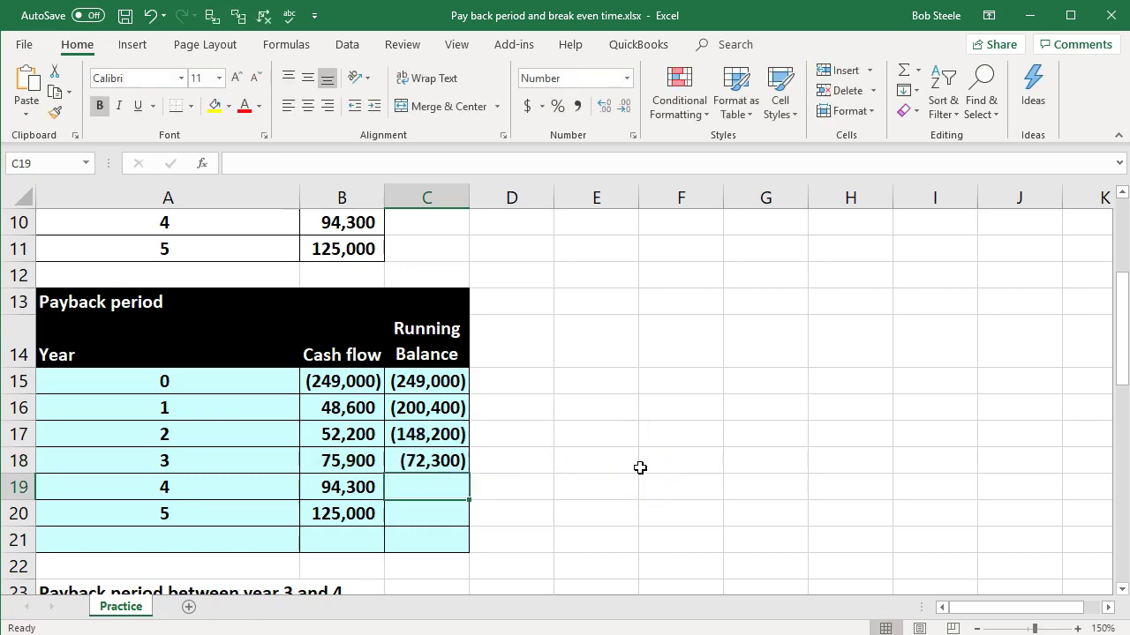
pyautogui.write('=')
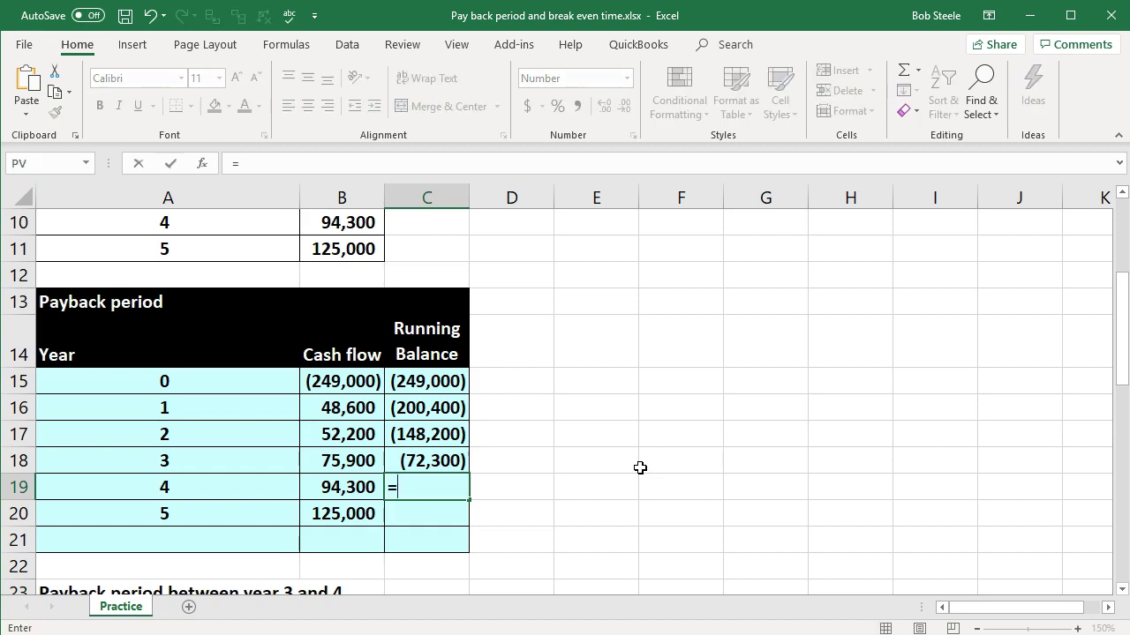
pyautogui.click(449, 460)
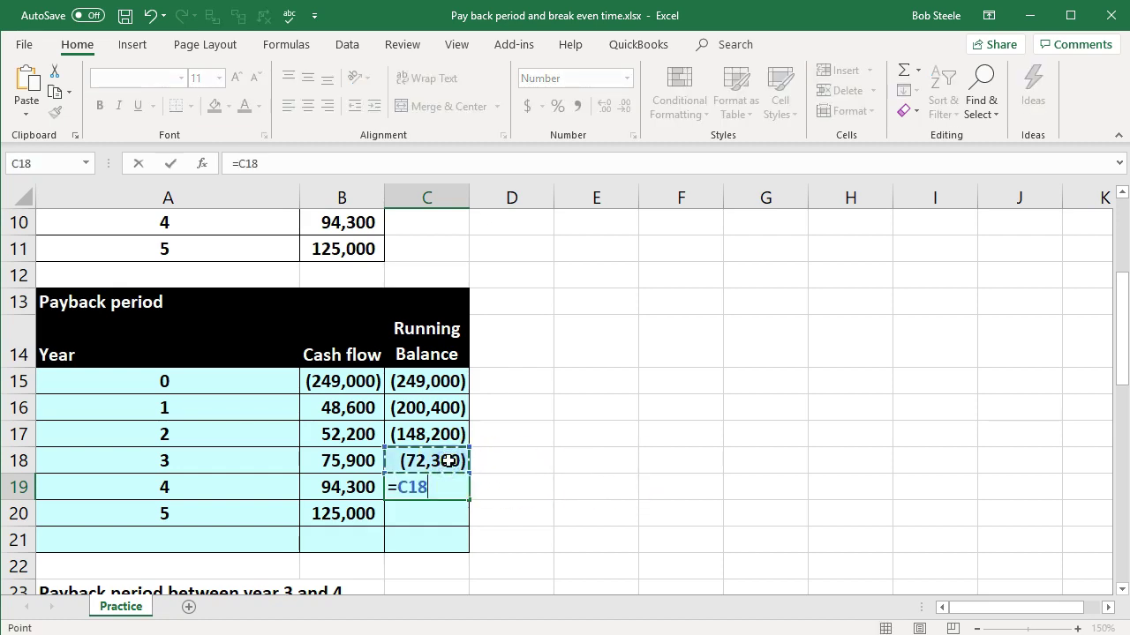
pyautogui.write('+')
pyautogui.click(353, 487)
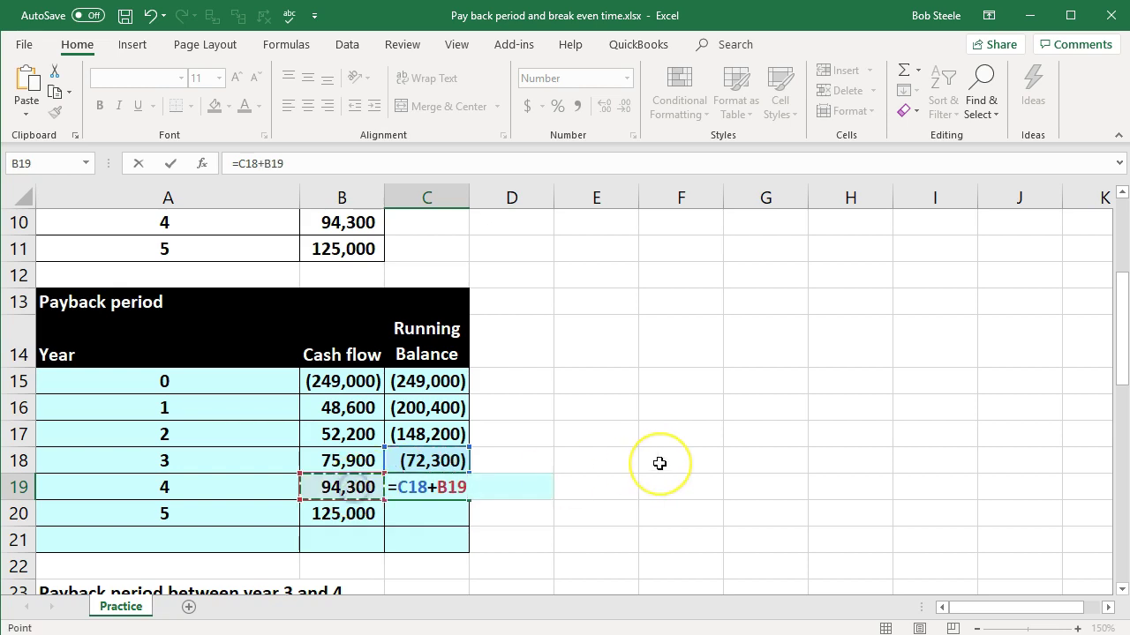
pyautogui.press('Return')
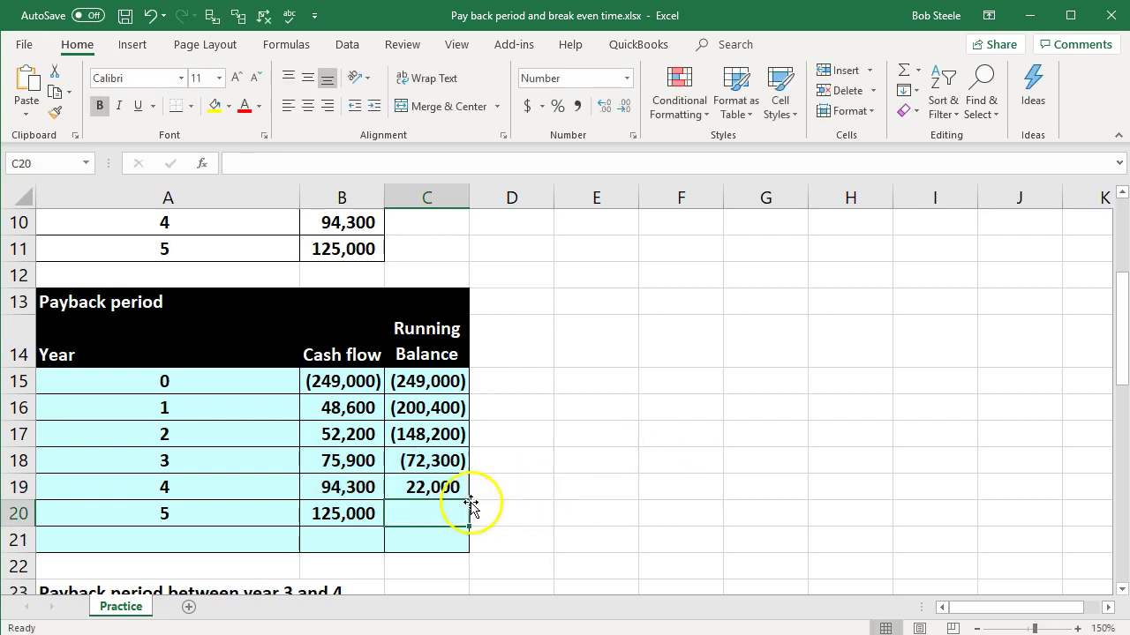
# Compare the year 3 and year 4 running balances, and enter the year 5 balance in C20 with =C19+B20.
pyautogui.click(443, 486)
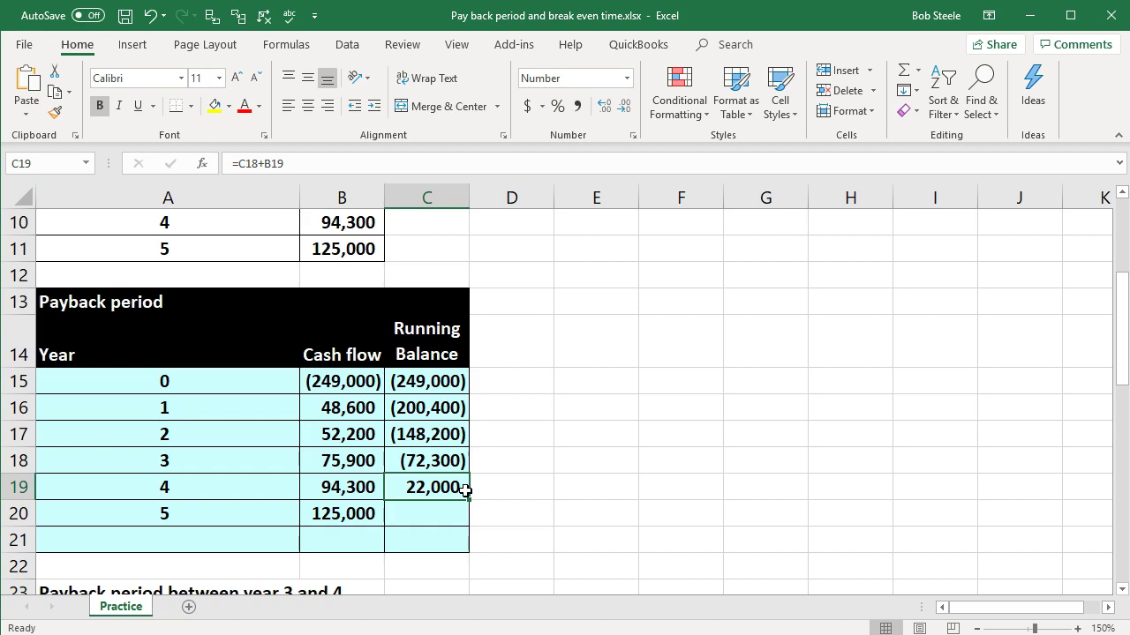
pyautogui.press('Up')
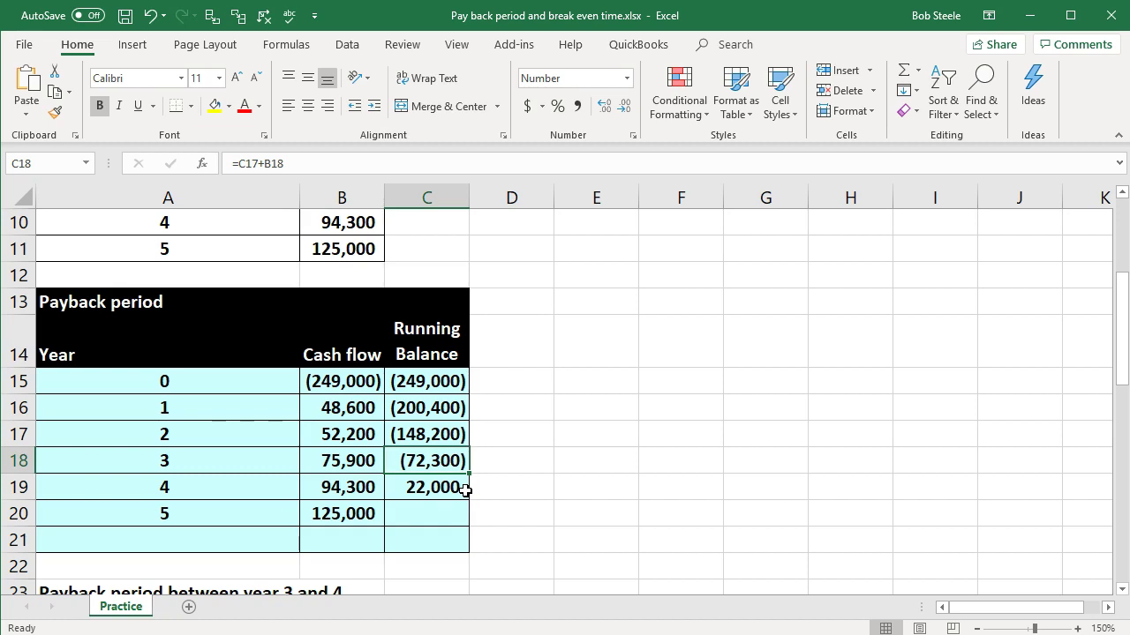
pyautogui.press('Down')
pyautogui.press('Up')
pyautogui.press('Down')
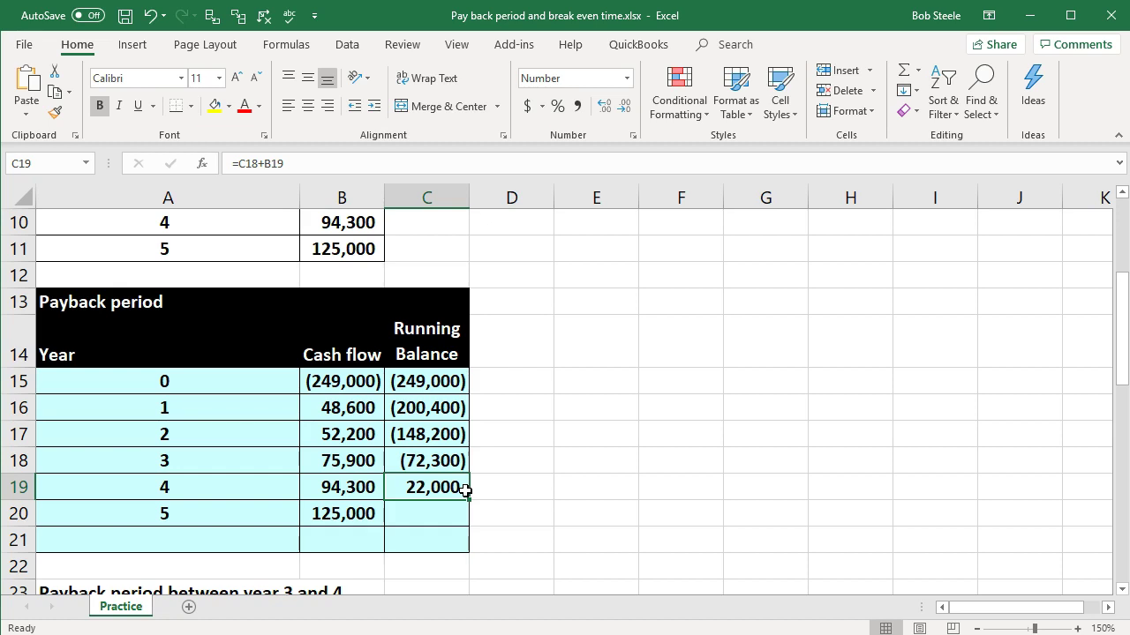
pyautogui.press('Down')
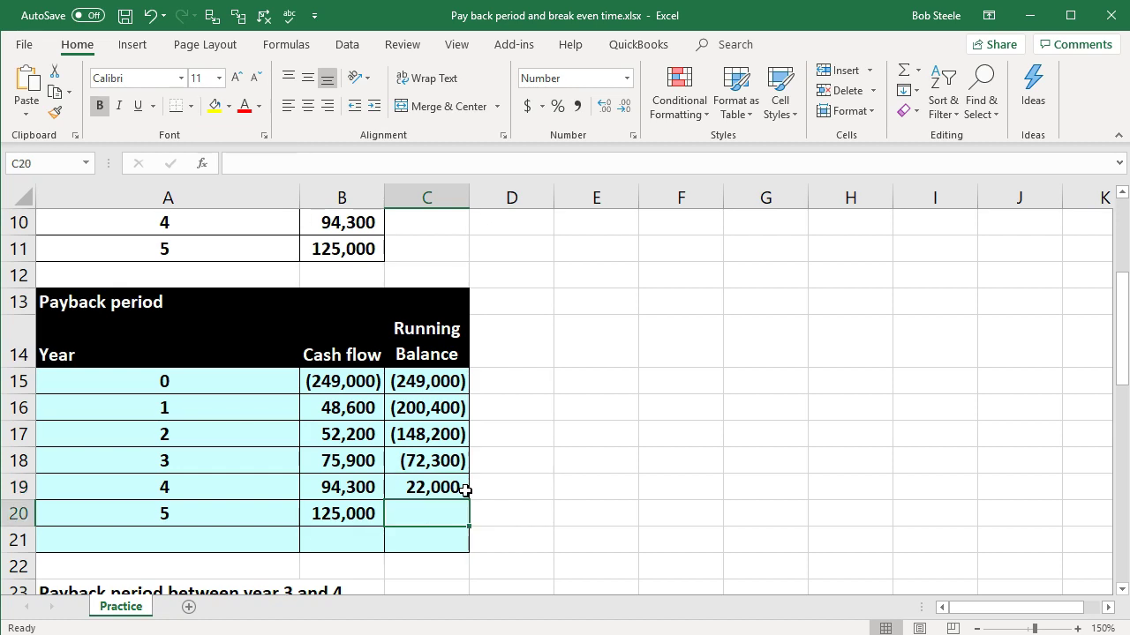
pyautogui.write('=')
pyautogui.click(459, 490)
pyautogui.write('+')
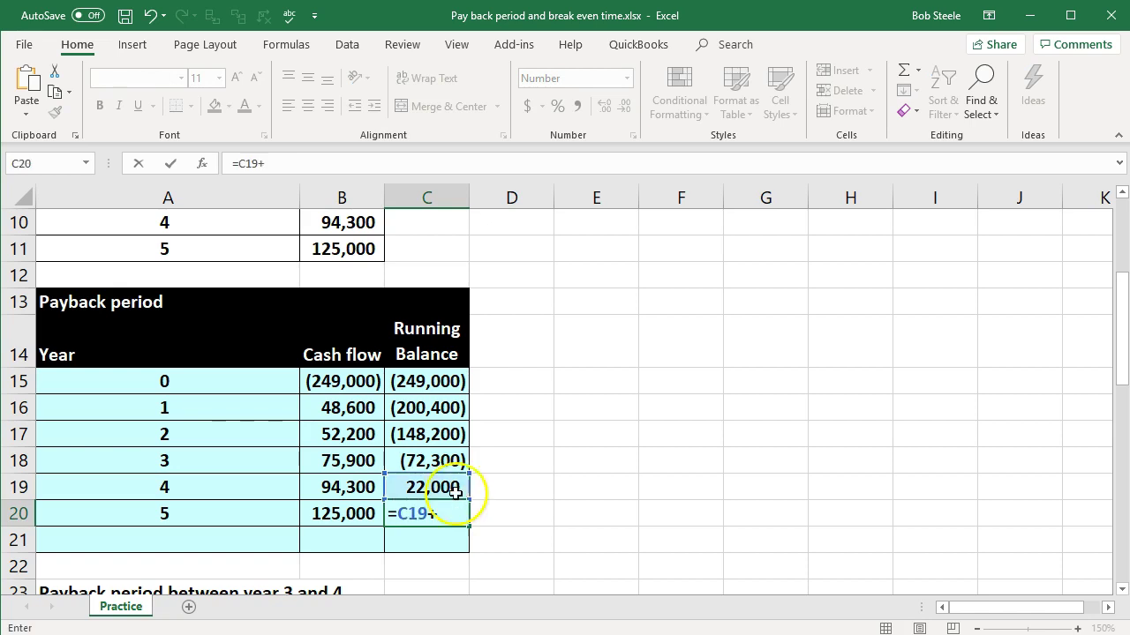
pyautogui.click(341, 515)
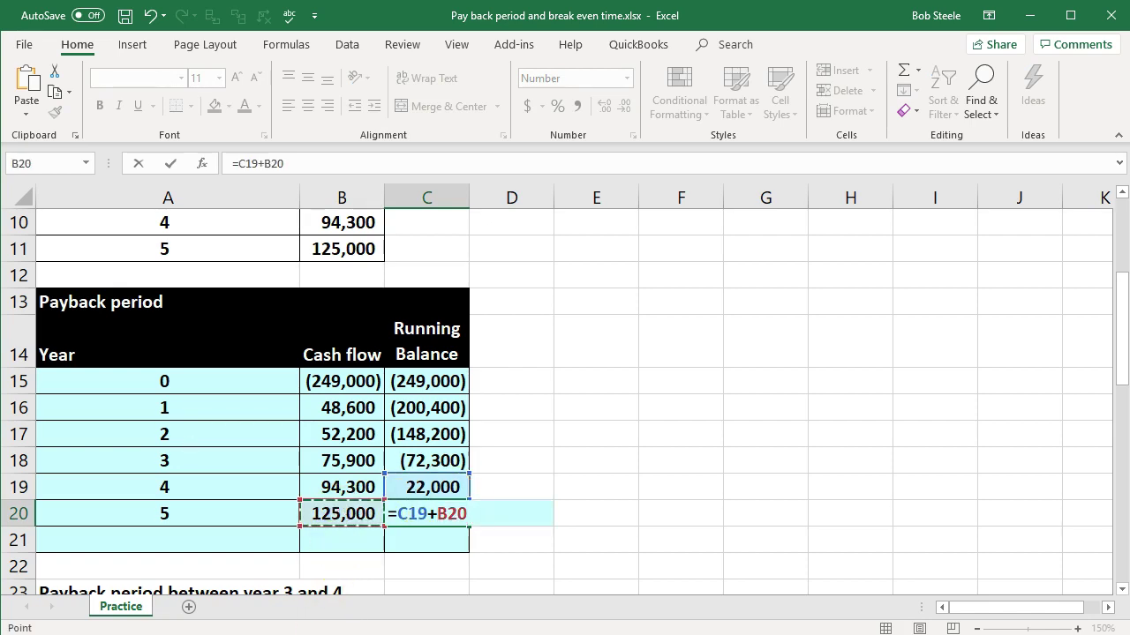
pyautogui.press('Return')
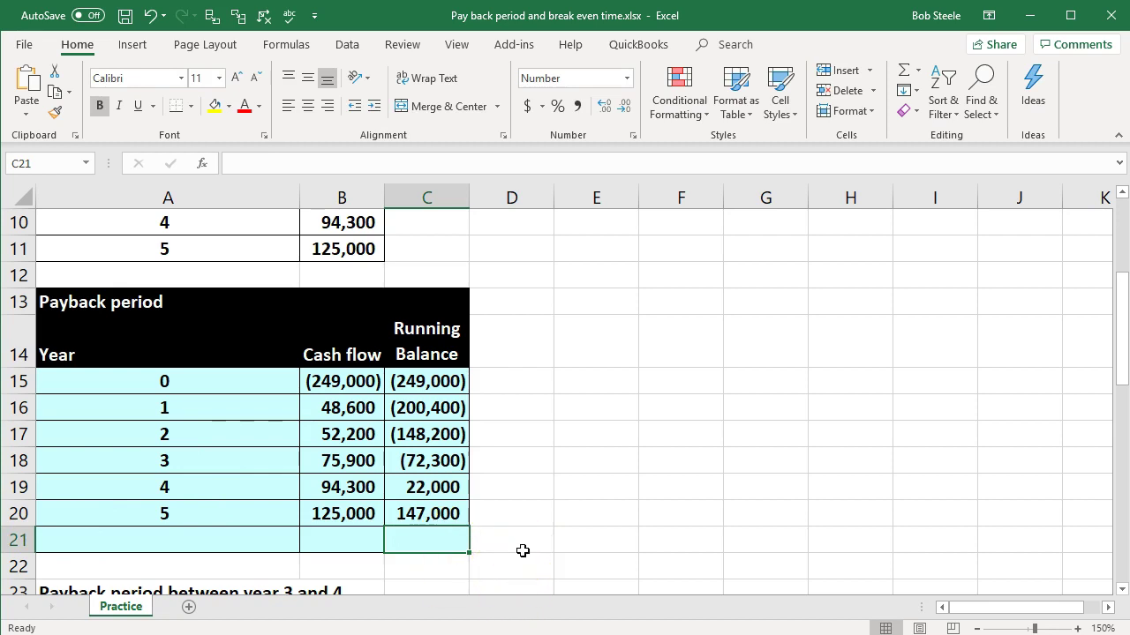
# Clear the running balance formulas for years 1 through 5 in cells C16 to C20.
pyautogui.moveTo(432, 408); pyautogui.dragTo(421, 512)
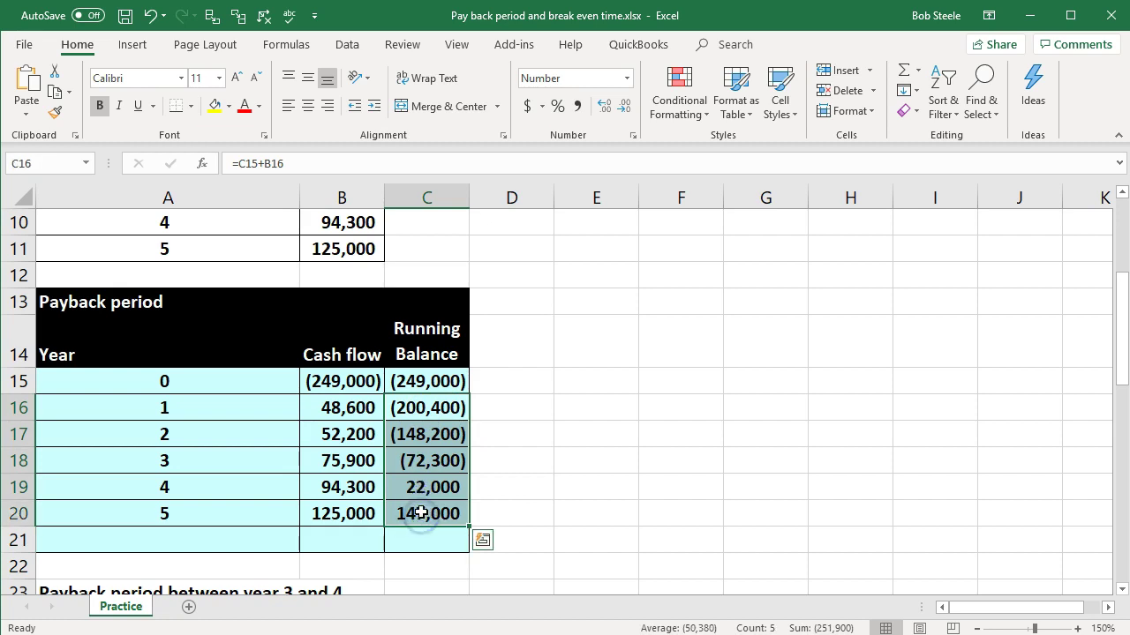
pyautogui.press('Delete')
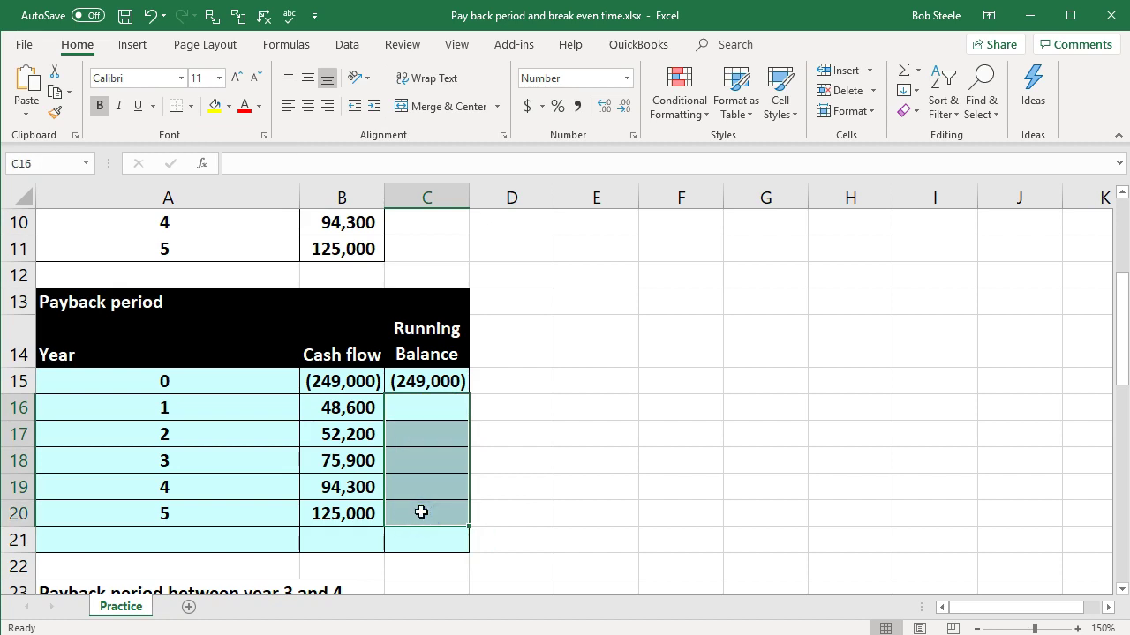
pyautogui.click(447, 381)
# Re-enter the year 1 running balance in C16 as the prior balance plus the year's cash flow, =C15+B16.
pyautogui.click(441, 401)
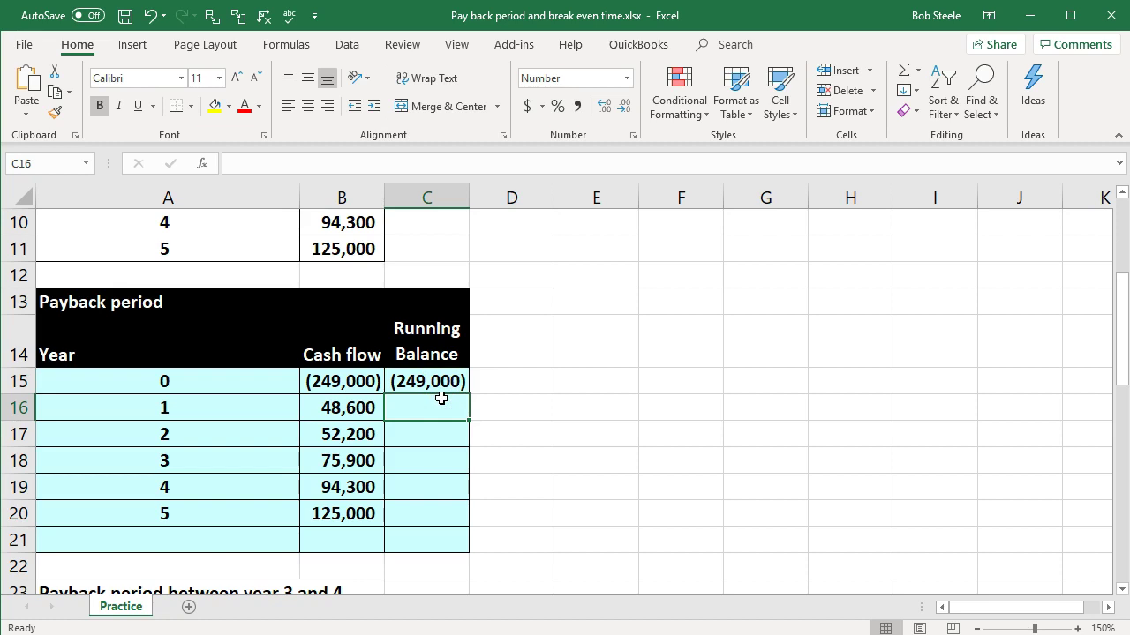
pyautogui.write('=')
pyautogui.click(444, 380)
pyautogui.write('+')
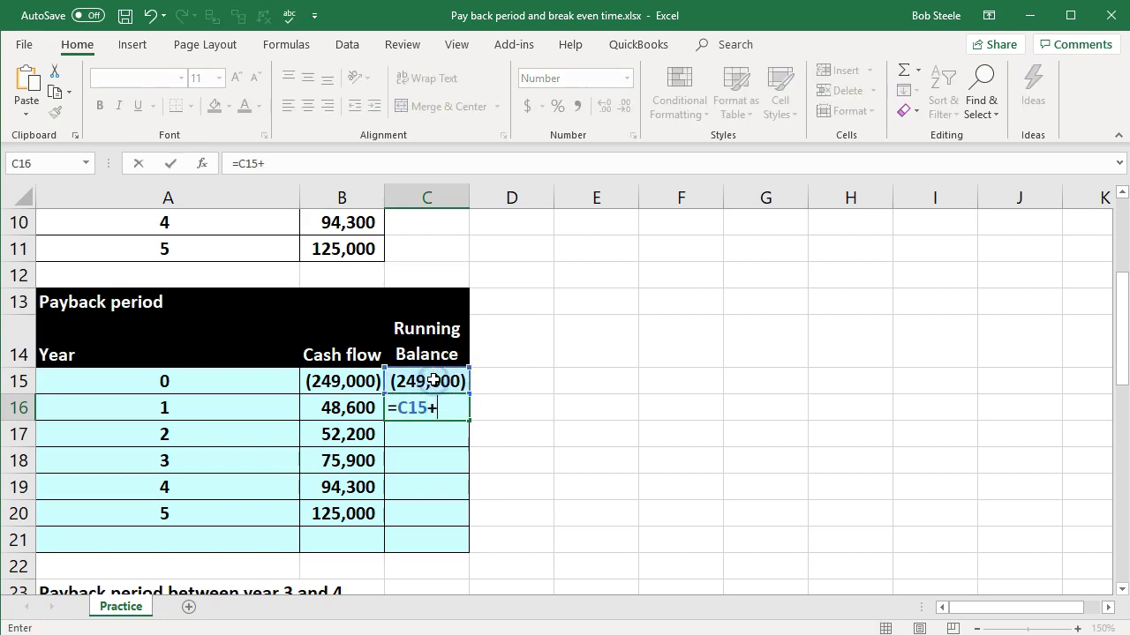
pyautogui.click(347, 410)
pyautogui.press('Return')
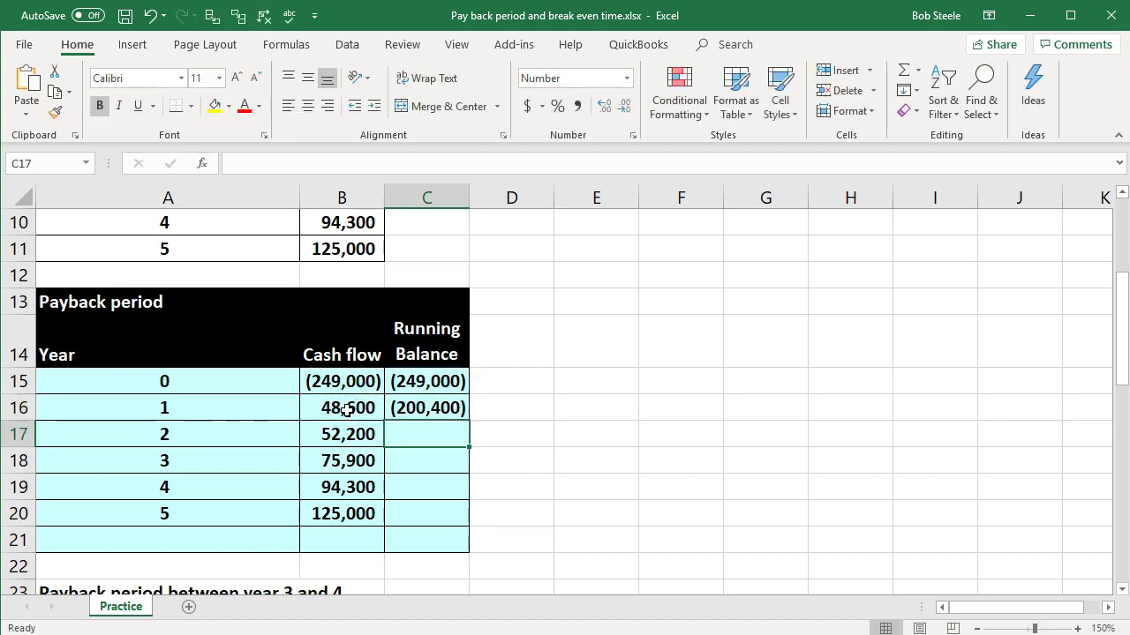
# Inspect which cells the running balance formulas in C15 and C16 refer to.
pyautogui.click(422, 381)
pyautogui.doubleClick(415, 381)
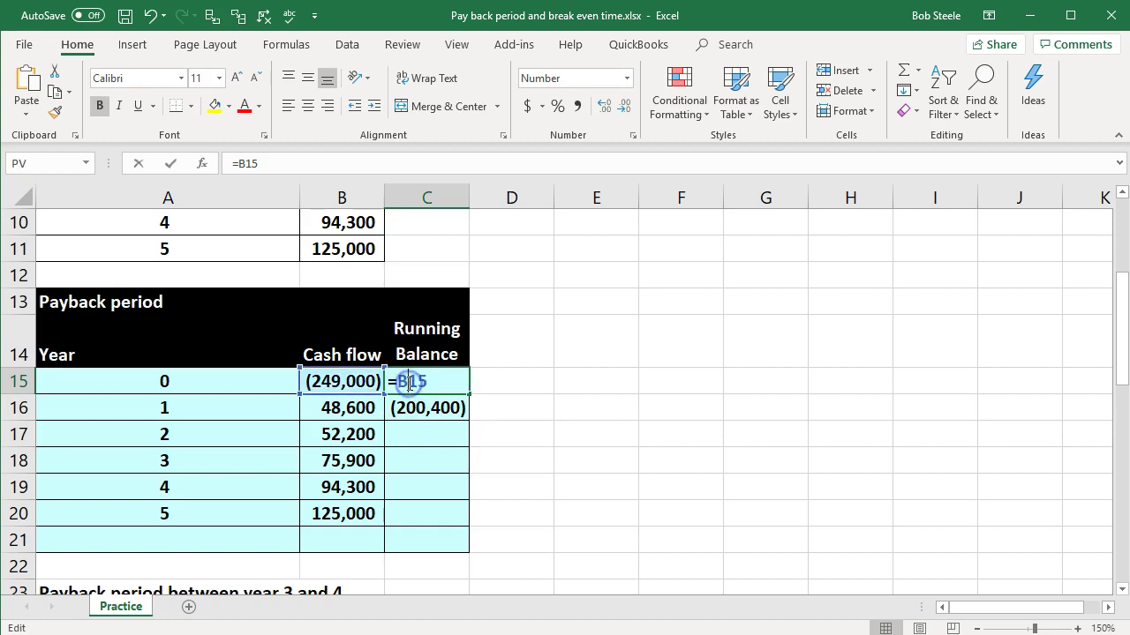
pyautogui.press('Return')
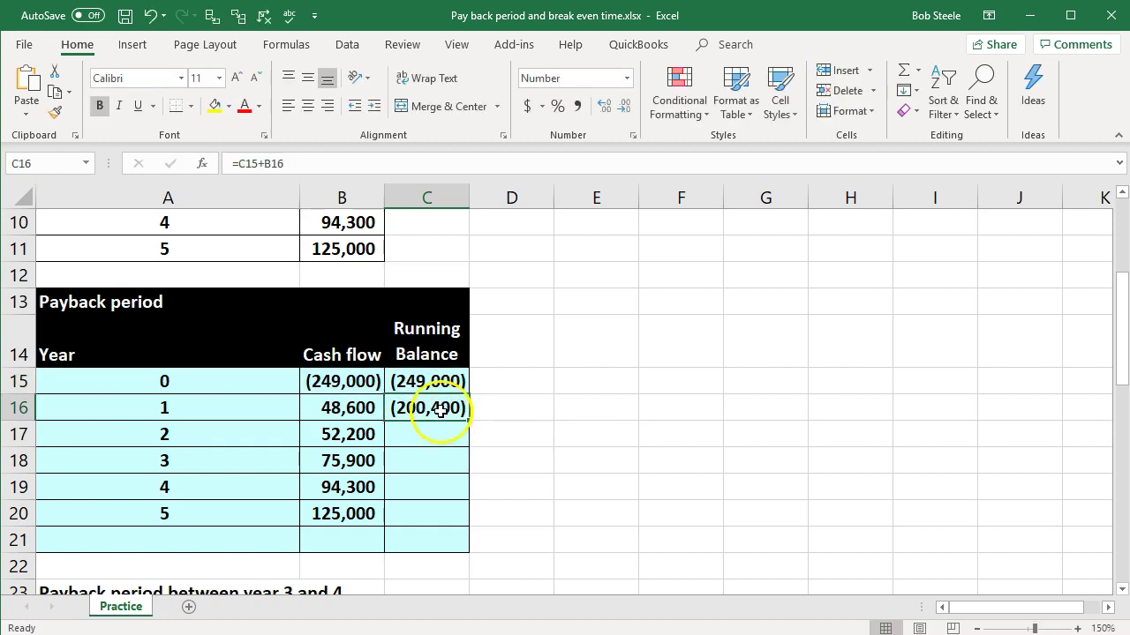
pyautogui.doubleClick(439, 410)
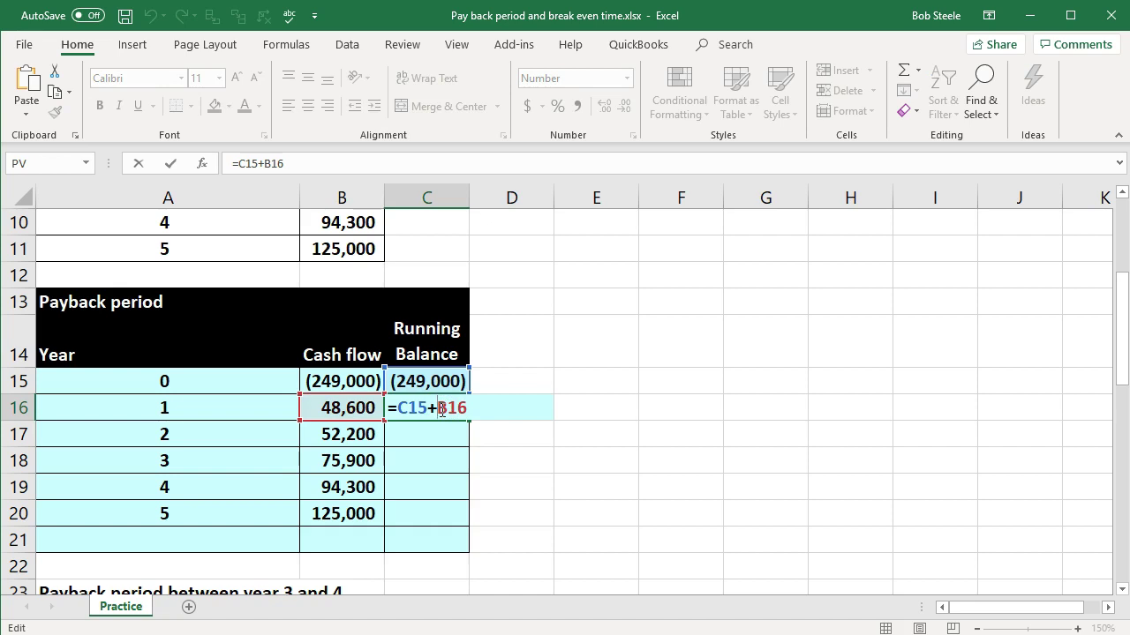
pyautogui.press('Return')
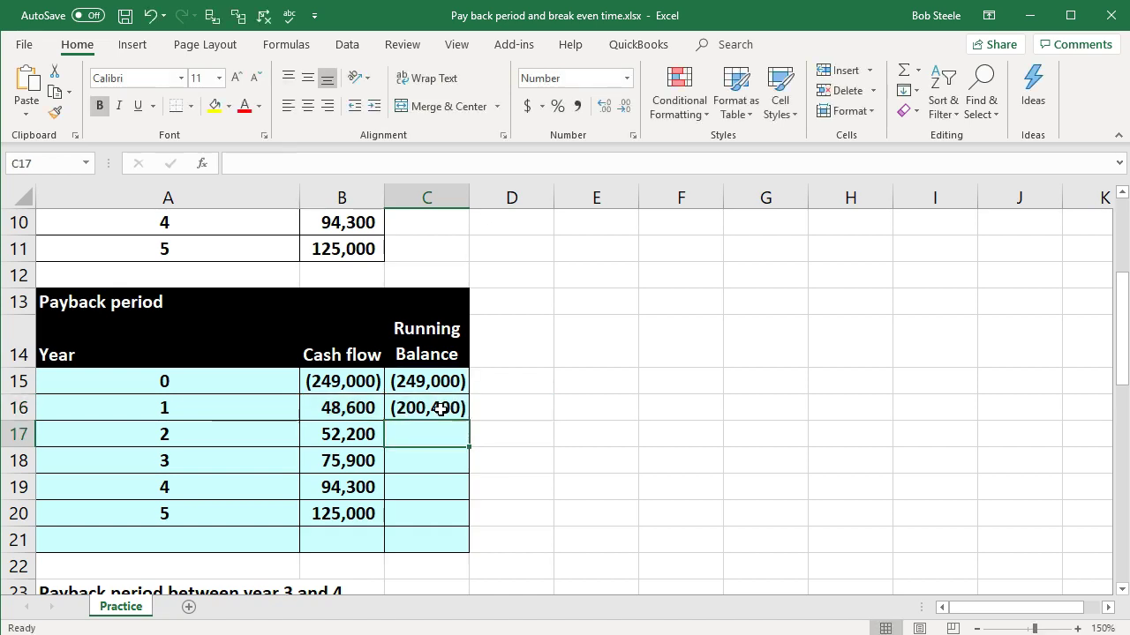
pyautogui.click(440, 410)
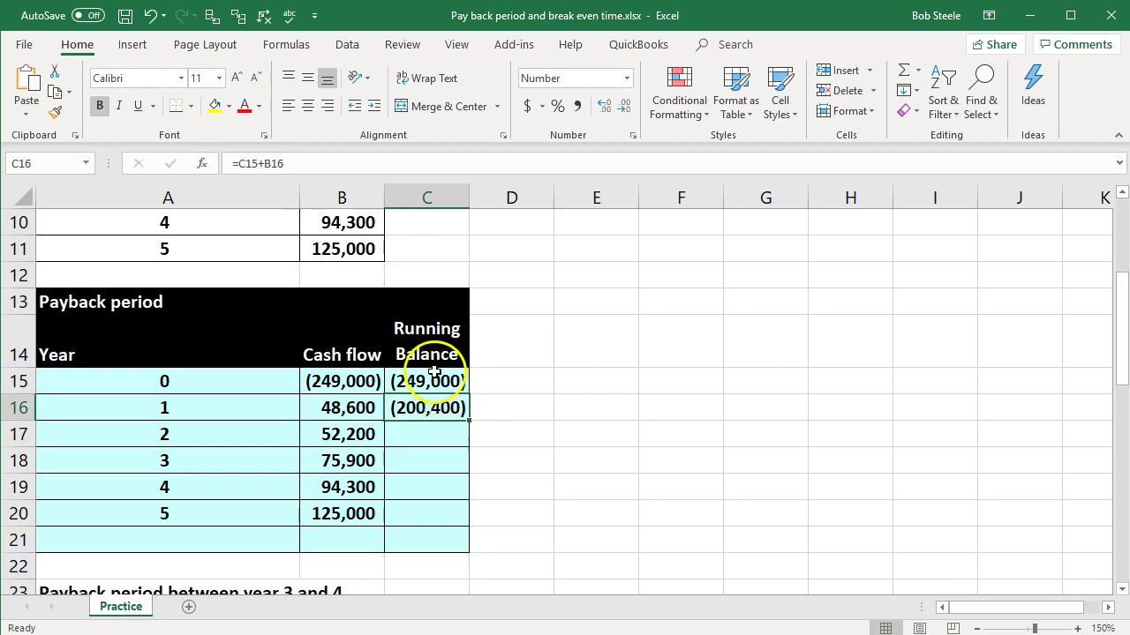
# Copy the year 1 running balance formula down to year 2 in C17 and check its cell references.
pyautogui.moveTo(469, 423); pyautogui.dragTo(463, 441)
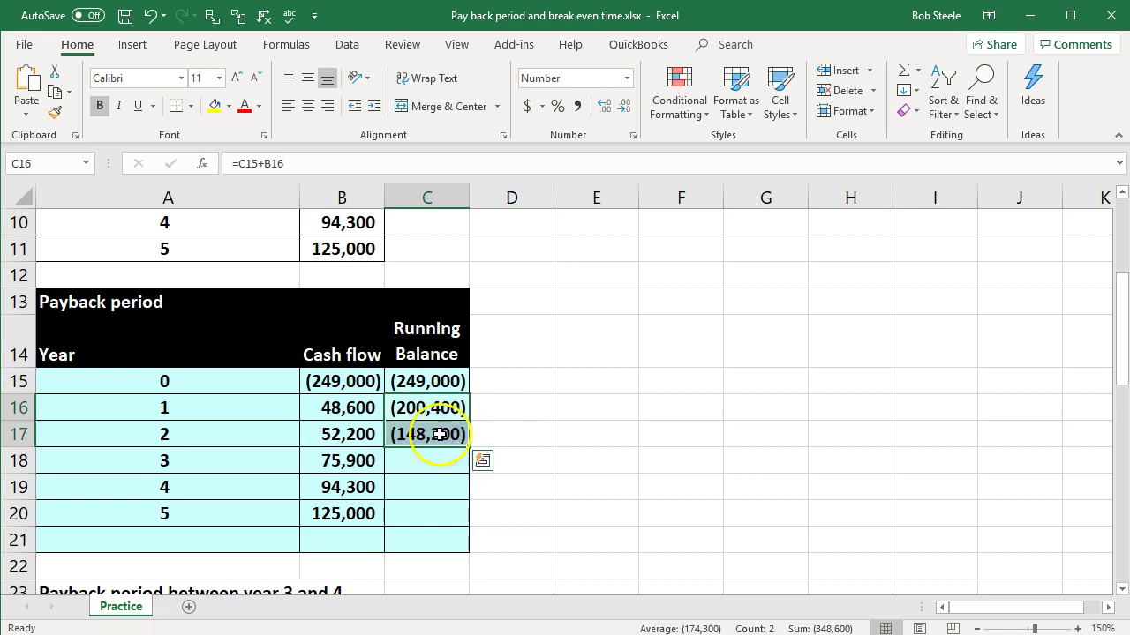
pyautogui.doubleClick(432, 435)
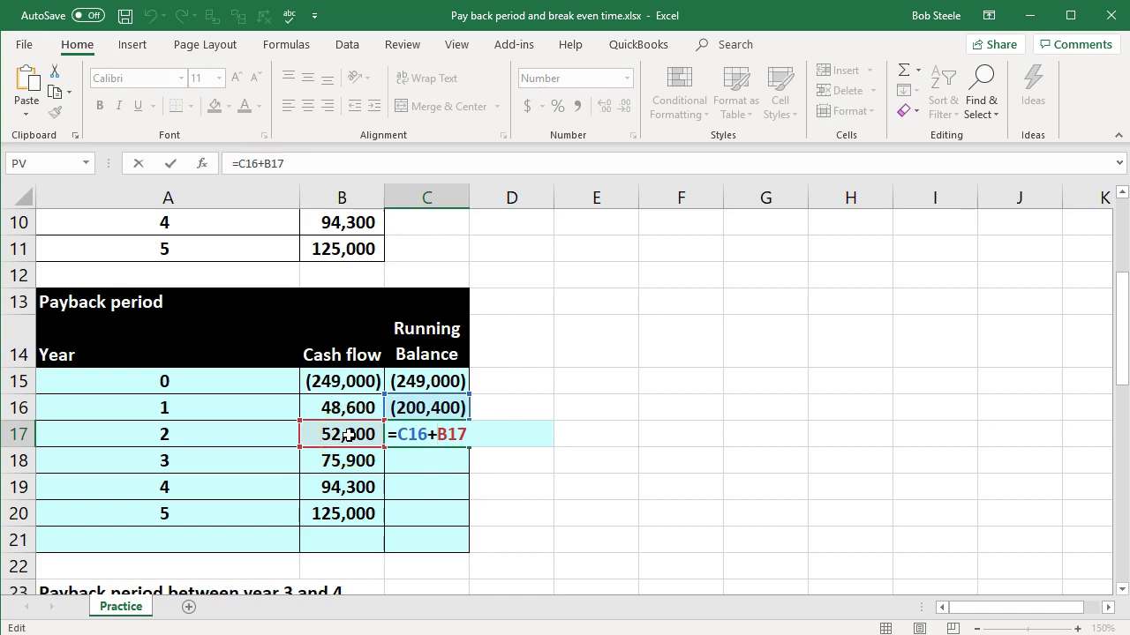
pyautogui.press('Return')
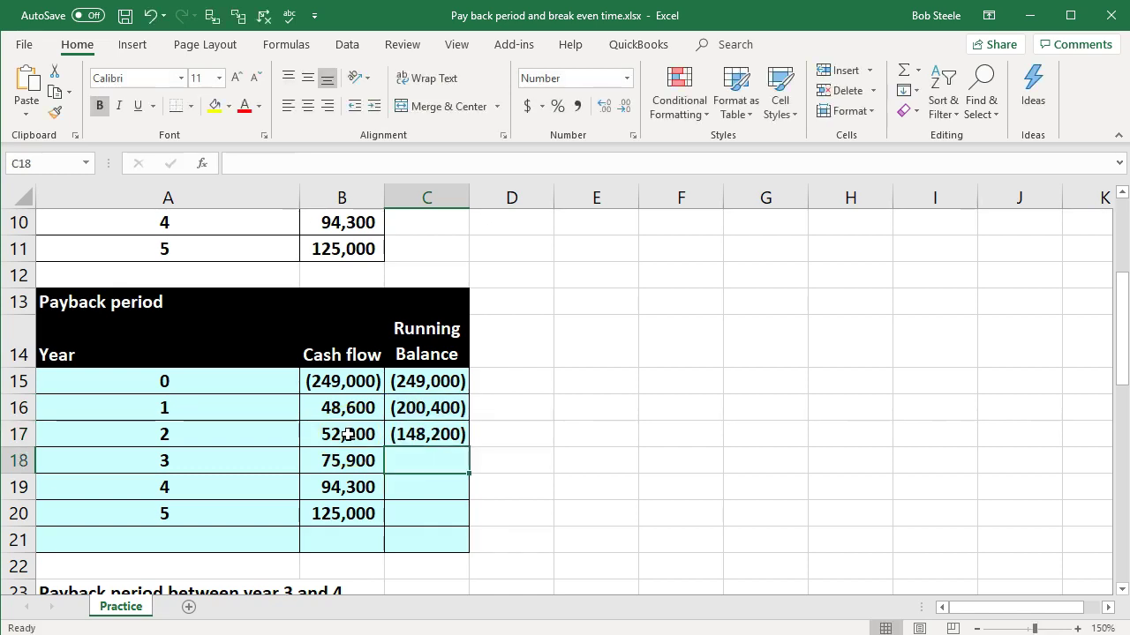
# Fill the running balance formula from C17 down through year 5 in C20 and check the references in C20.
pyautogui.click(419, 434)
pyautogui.moveTo(472, 450); pyautogui.dragTo(460, 512)
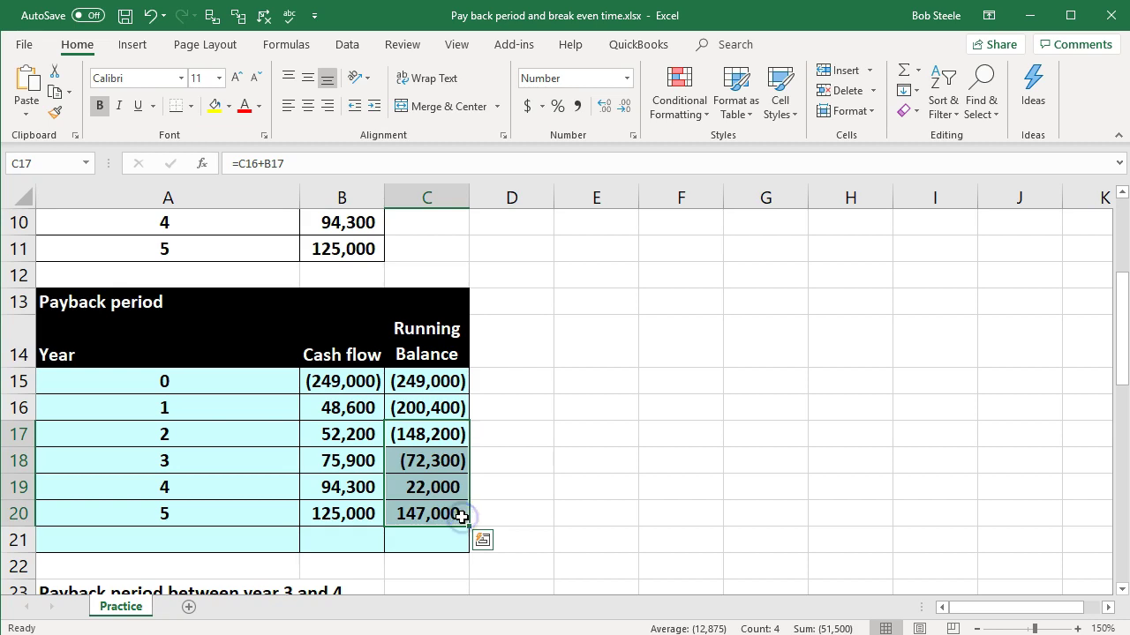
pyautogui.click(425, 505)
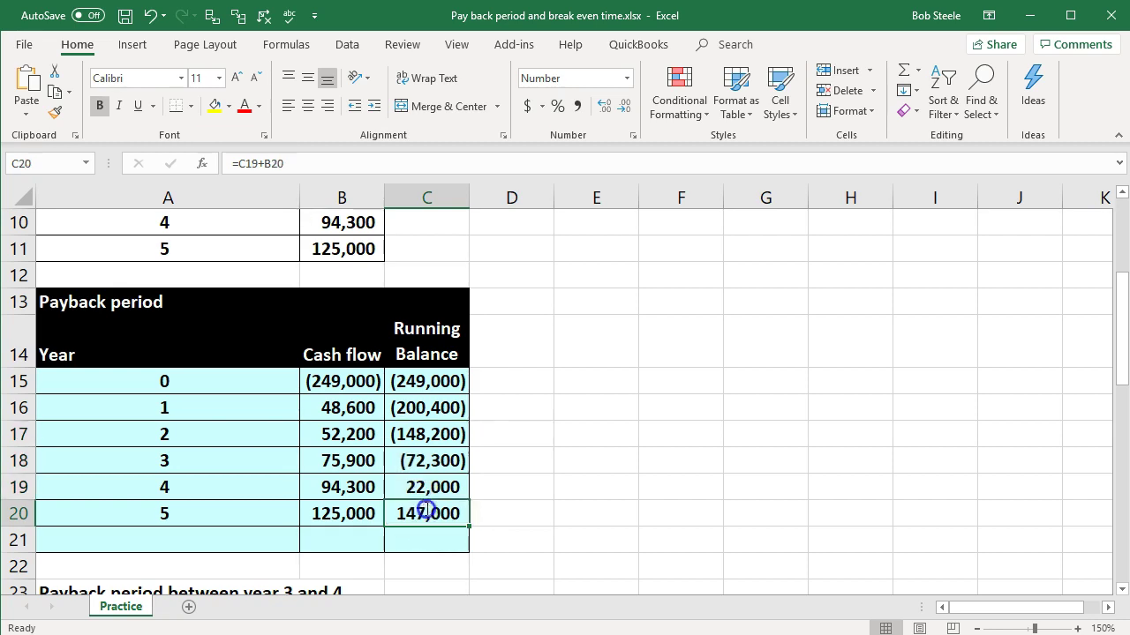
pyautogui.doubleClick(426, 510)
pyautogui.press('Return')
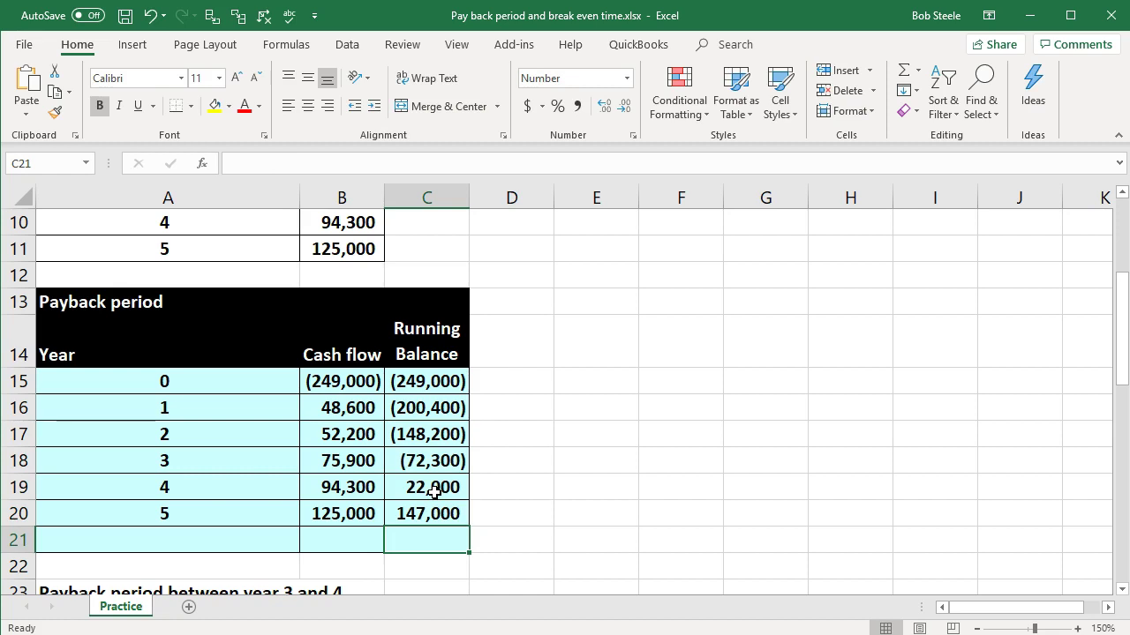
# Label the row below year 5 as "Total" in A21.
pyautogui.click(165, 532)
pyautogui.write('T')
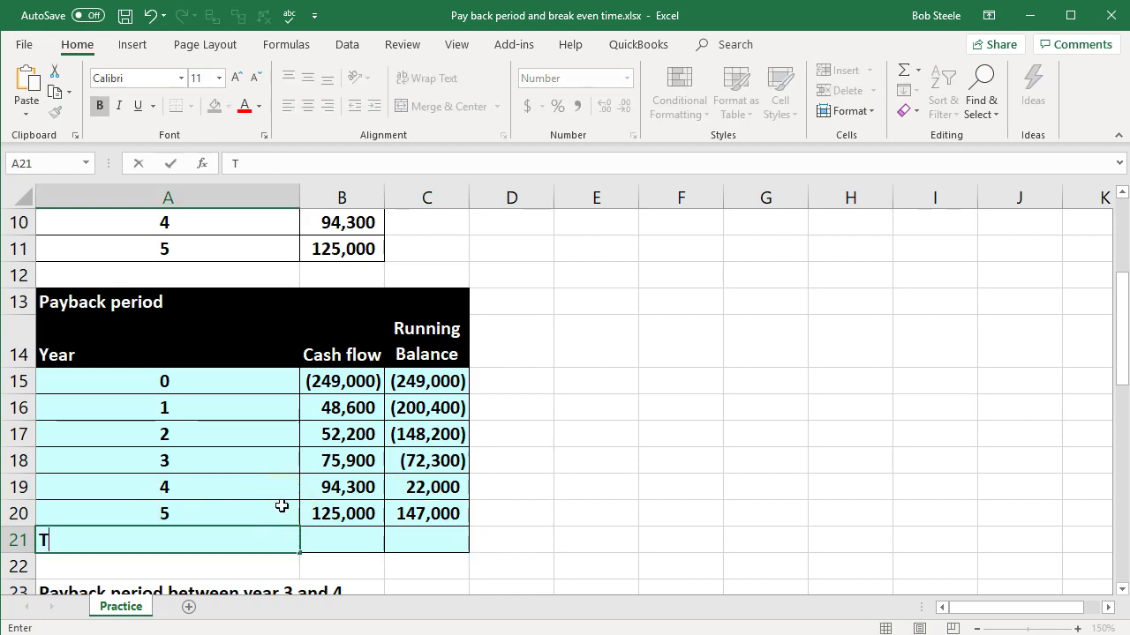
pyautogui.write('otal')
pyautogui.press('Tab')
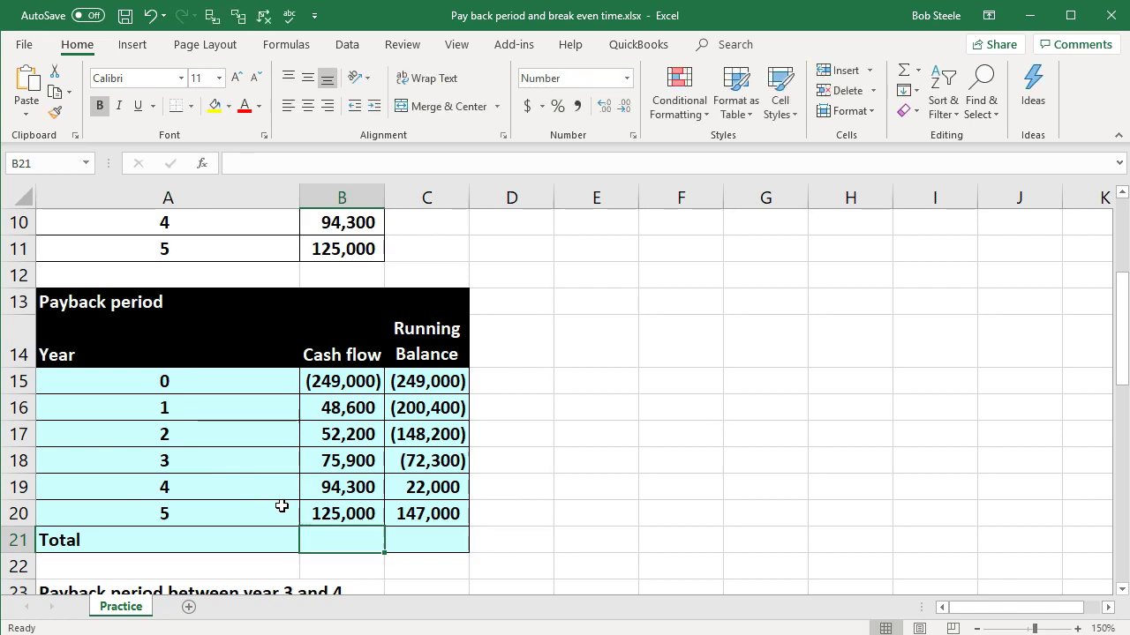
# Total the cash flows for years 0 through 5 in B21 with =SUM(B15:B20).
pyautogui.write('=sum')
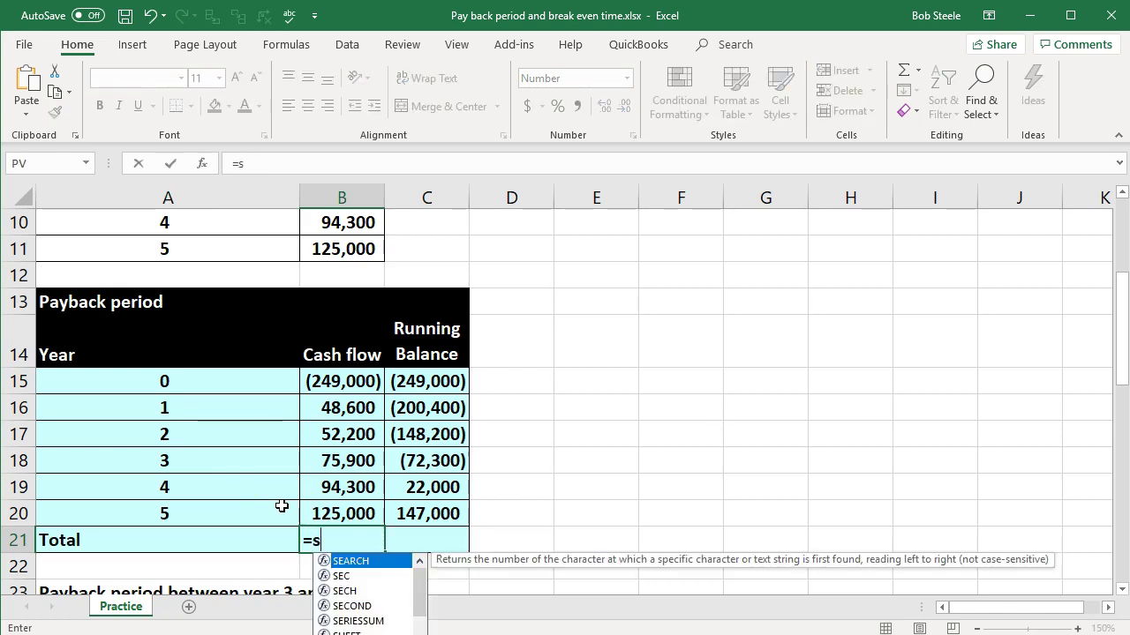
pyautogui.press('Up')
pyautogui.hotkey('shift', 'Up')
pyautogui.hotkey('shift', 'Up')
pyautogui.hotkey('shift', 'Up')
pyautogui.hotkey('shift', 'Up')
pyautogui.hotkey('shift', 'Up')
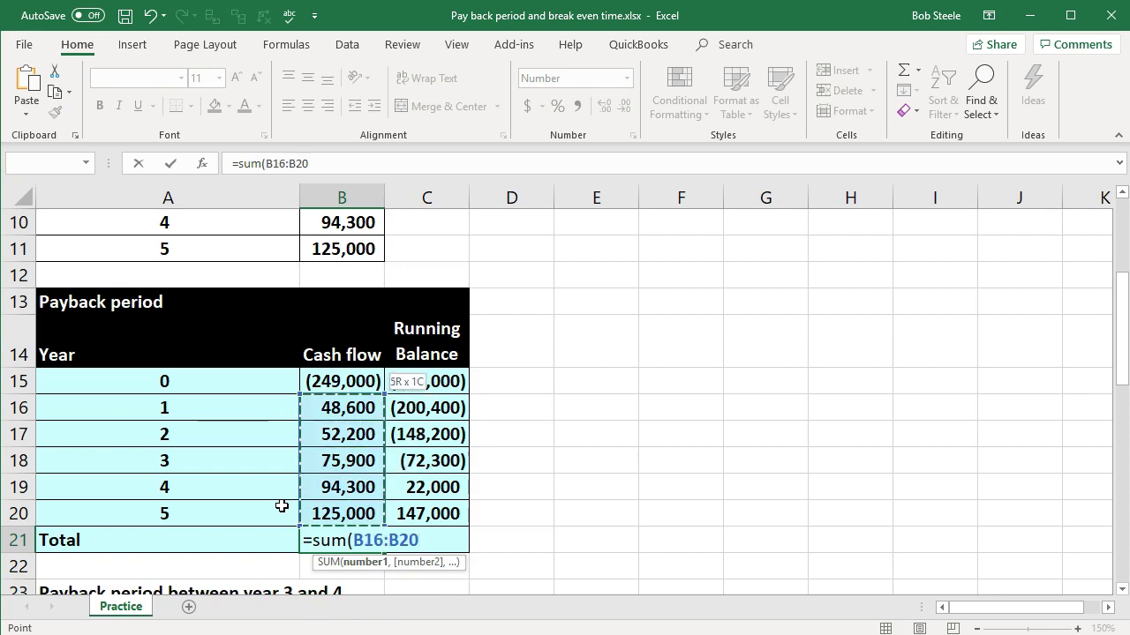
pyautogui.press('Return')
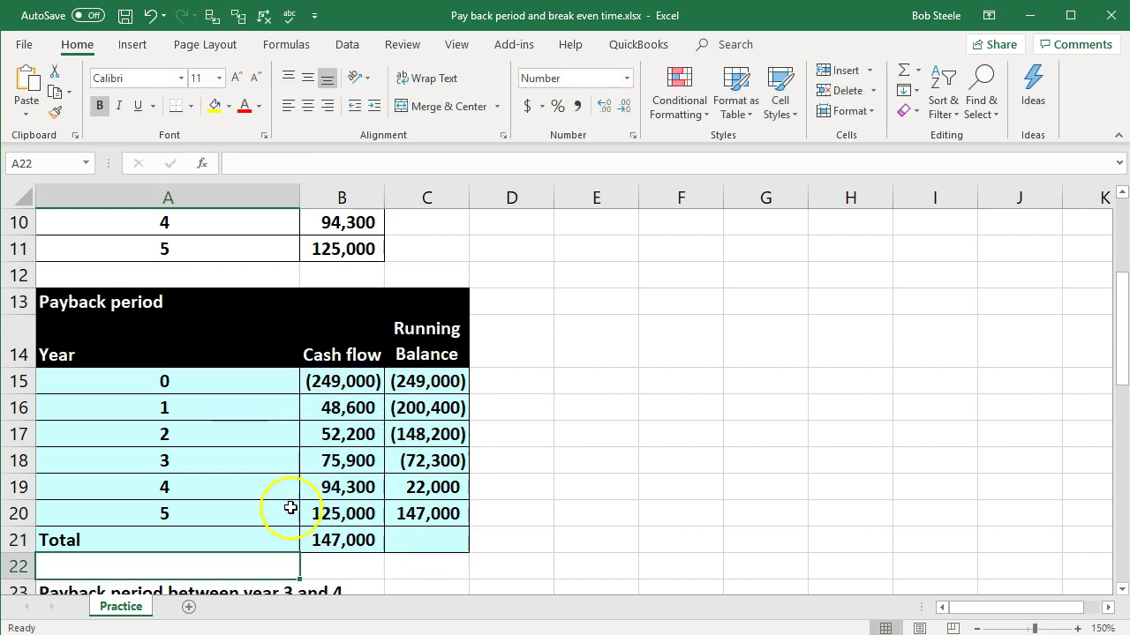
# Compare the cash flow total in B21 with the year 5 running balance in C20.
pyautogui.click(365, 534)
pyautogui.click(426, 521)
pyautogui.click(373, 542)
pyautogui.click(393, 518)
pyautogui.click(371, 543)
pyautogui.click(402, 515)
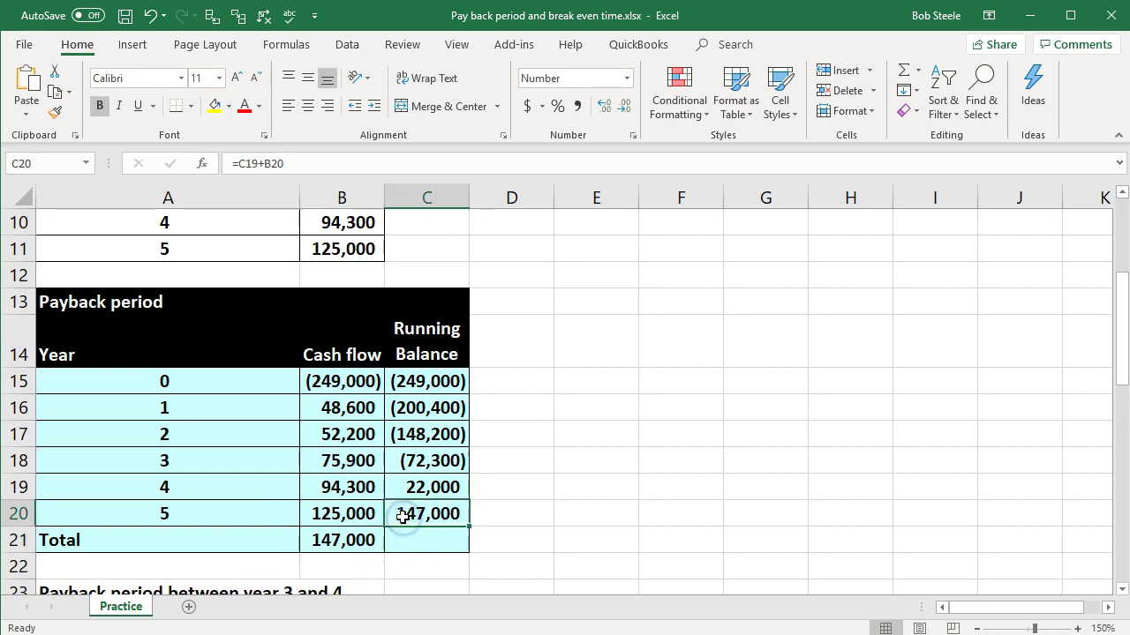
pyautogui.click(365, 514)
pyautogui.click(328, 541)
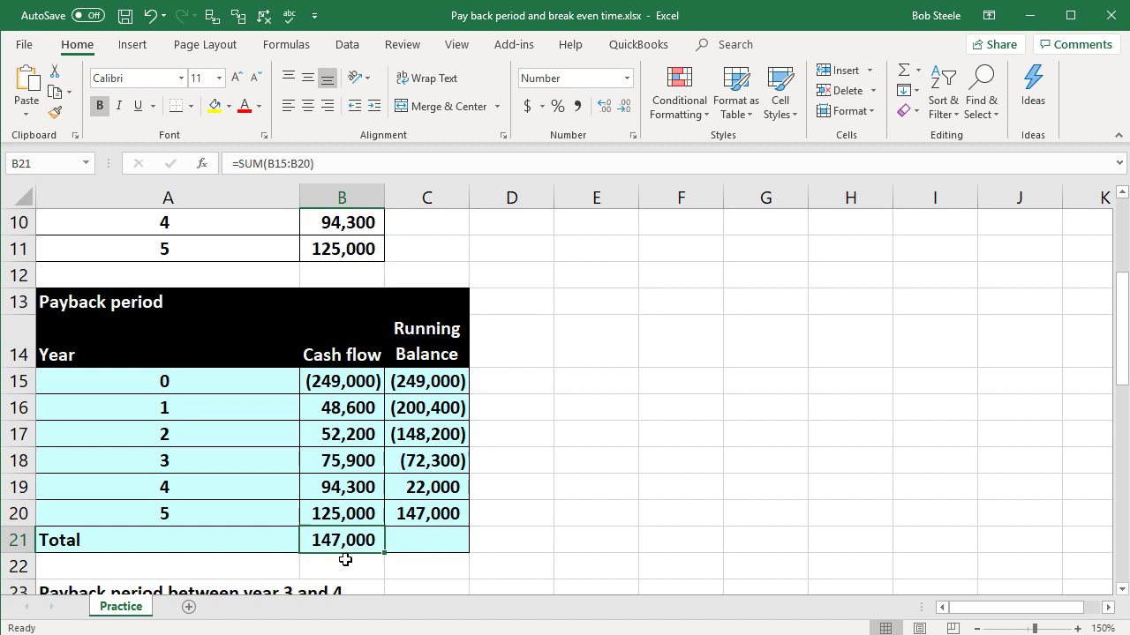
# Review the running balances from year 0 to year 5 in C15 to C20, returning to the year 3 balance.
pyautogui.click(436, 387)
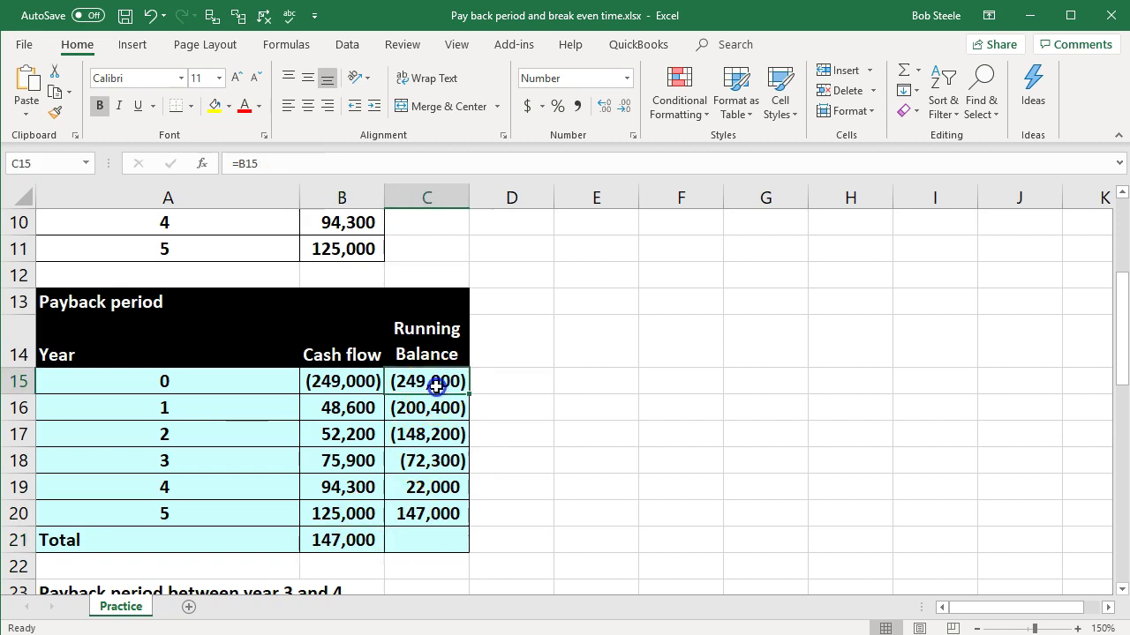
pyautogui.press('Down')
pyautogui.press('Down')
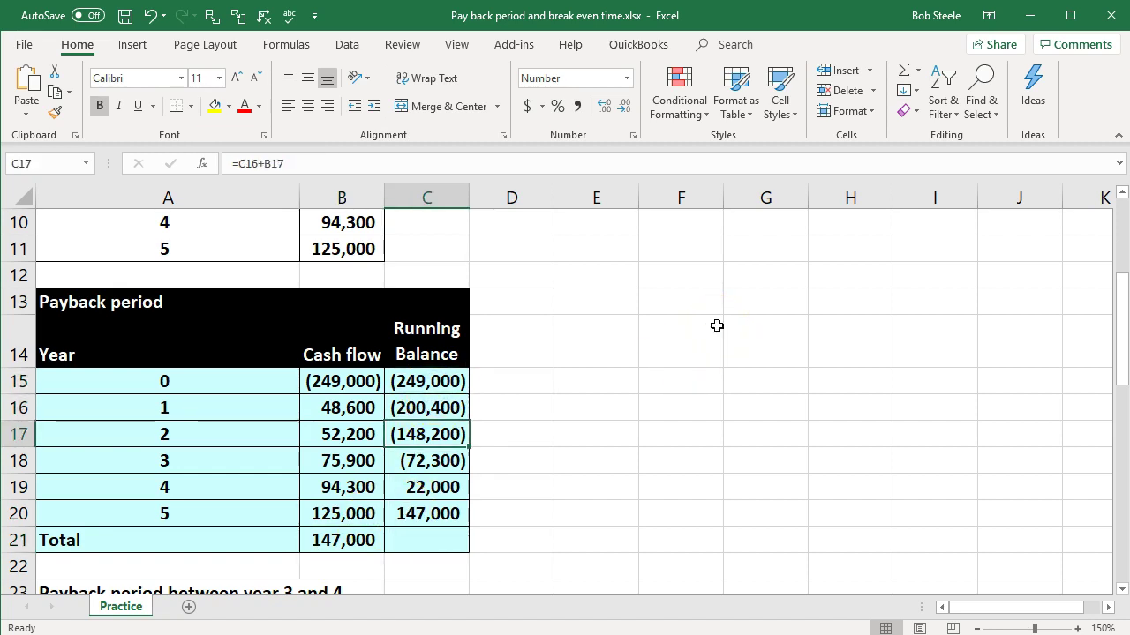
pyautogui.press('Down')
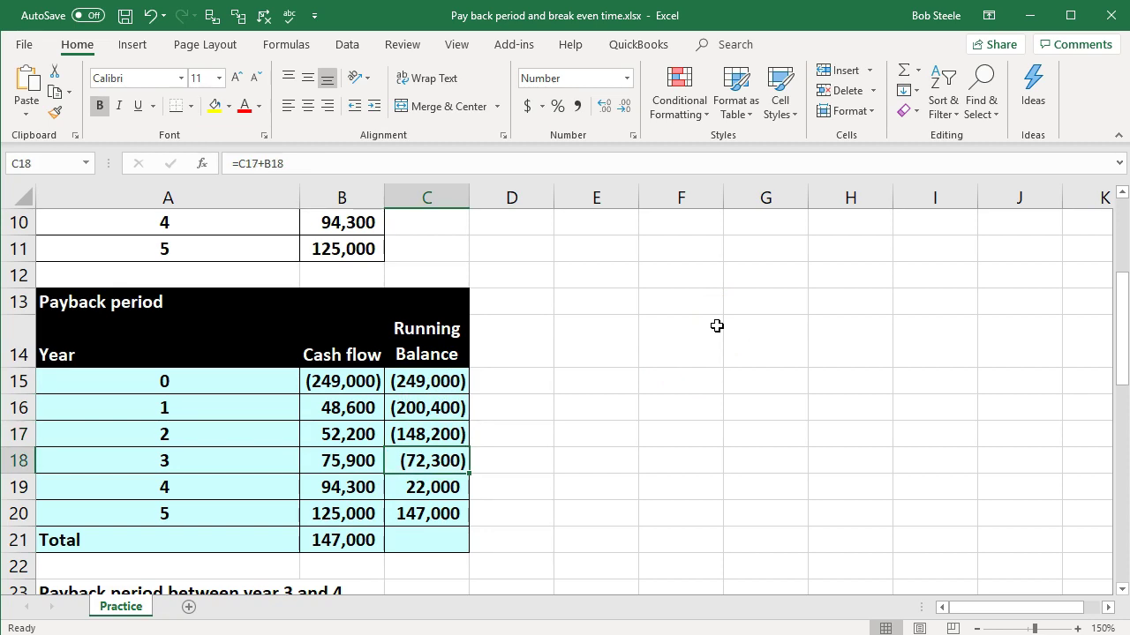
pyautogui.press('Down')
pyautogui.press('Down')
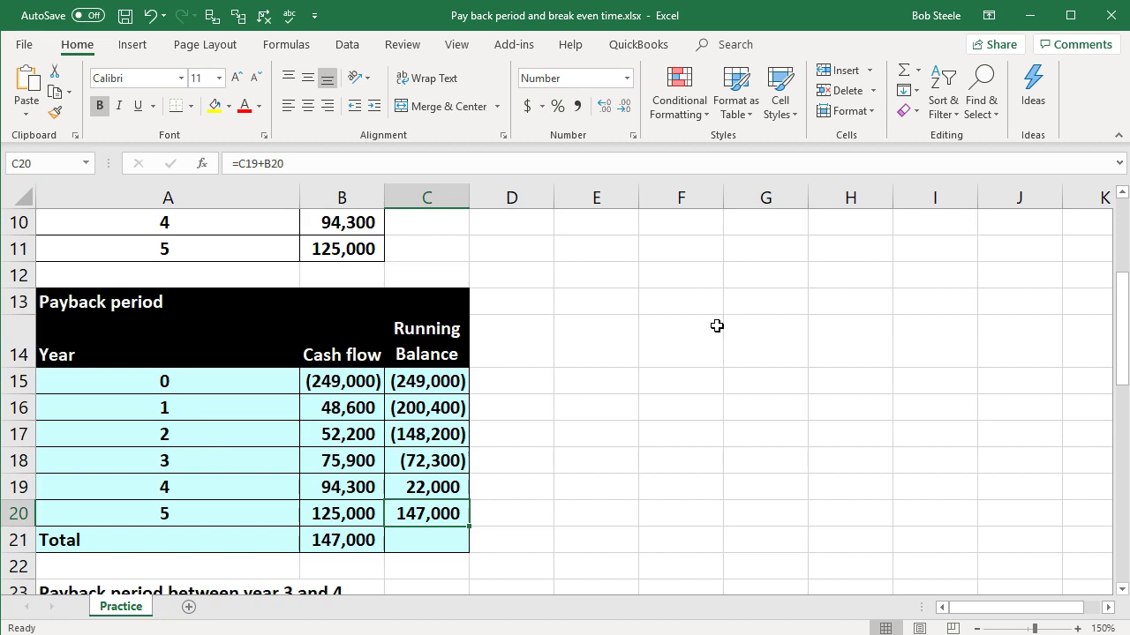
pyautogui.click(460, 468)
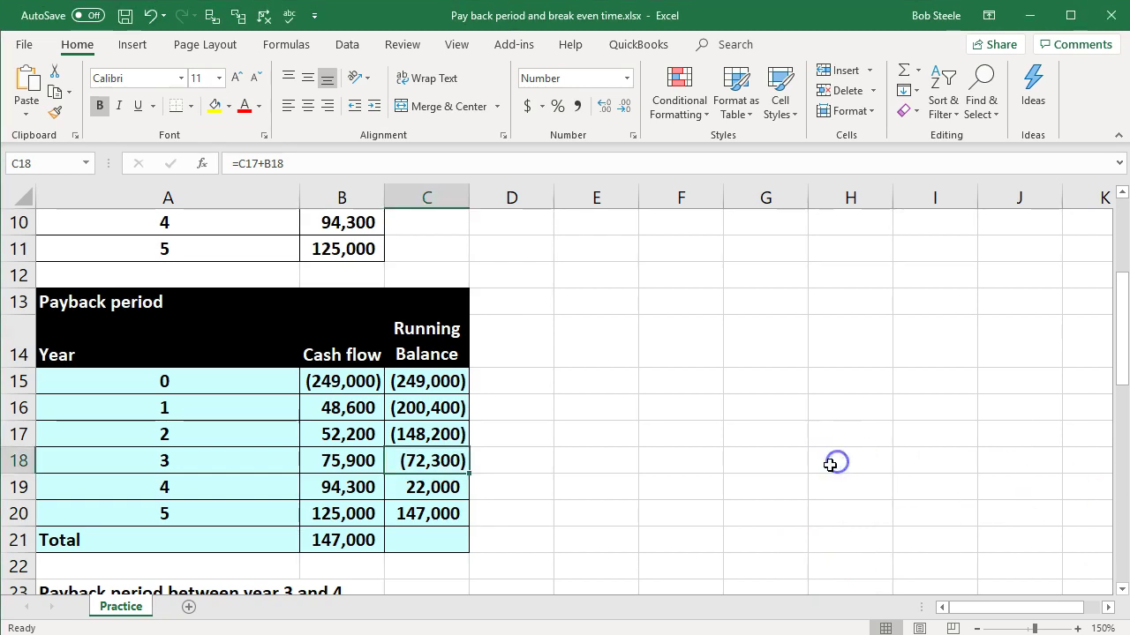
# Enter the label "Year 3" in A25, under the heading for the payback period between year 3 and 4.
pyautogui.scroll(-1, 834, 462)
pyautogui.scroll(-1, 830, 468)
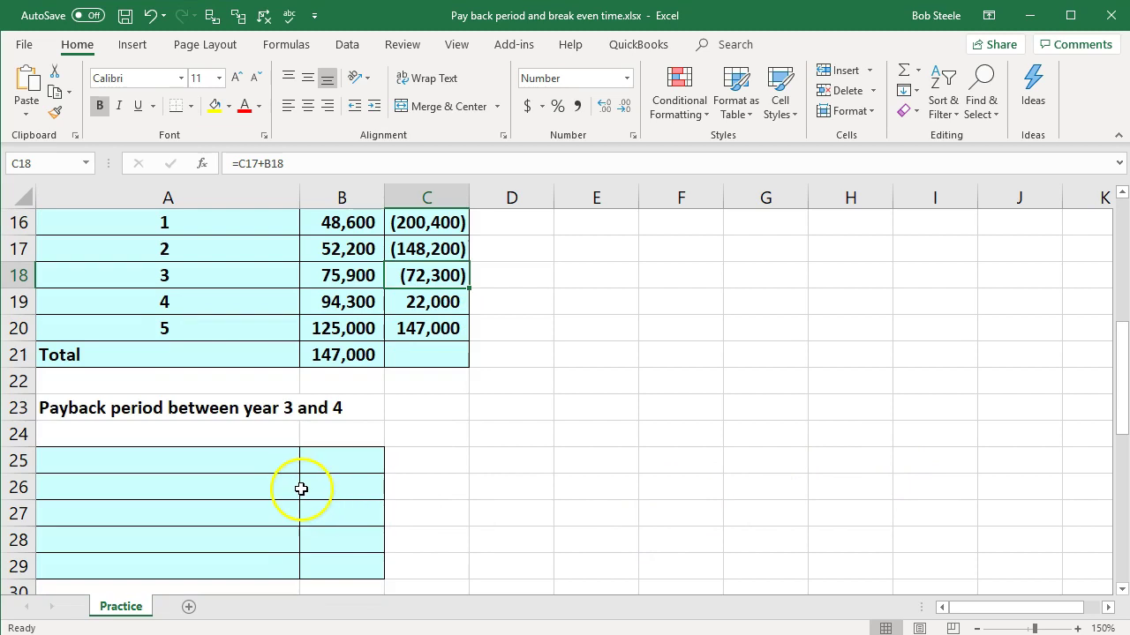
pyautogui.click(189, 481)
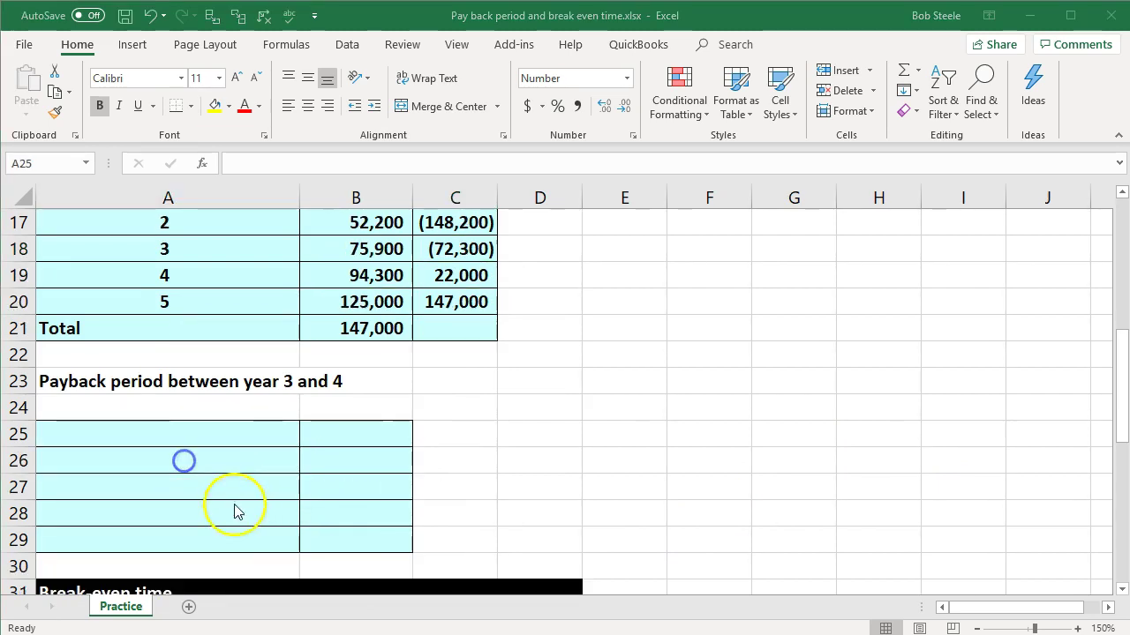
pyautogui.click(162, 438)
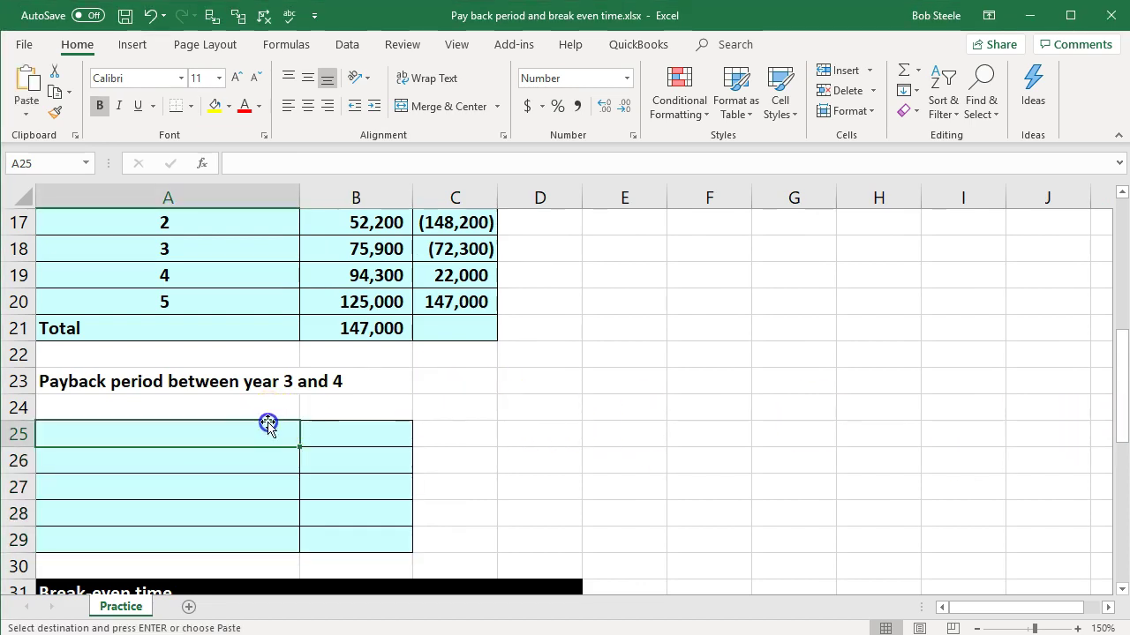
pyautogui.write('Year 3')
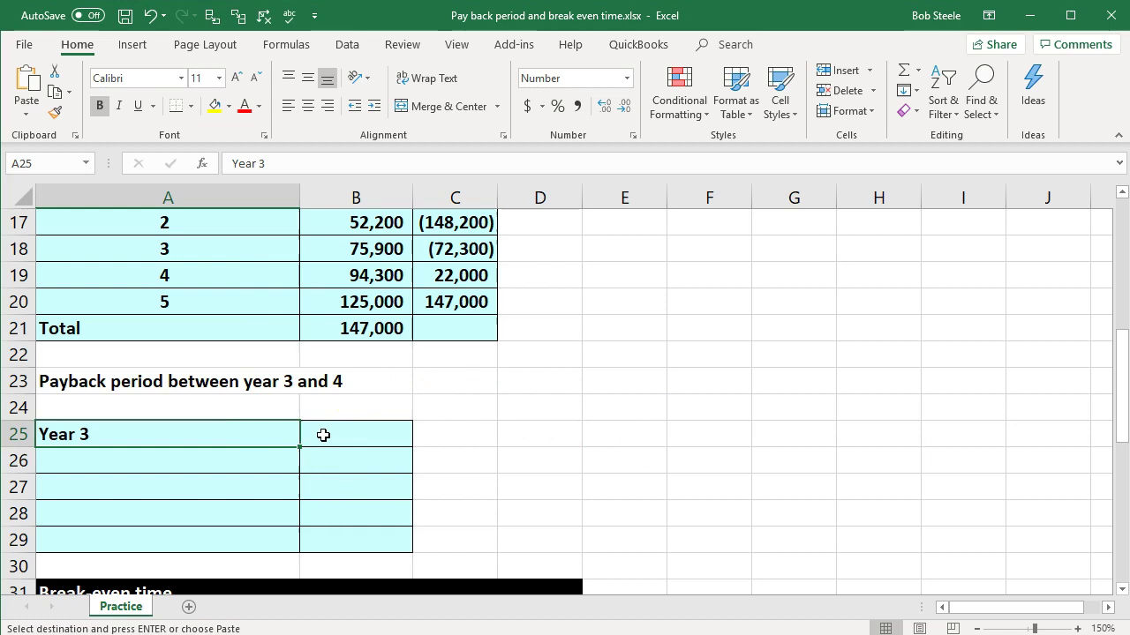
# Enter the year 3 running balance with its sign reversed in B25, =-C18.
pyautogui.click(323, 435)
pyautogui.scroll(1, 477, 273)
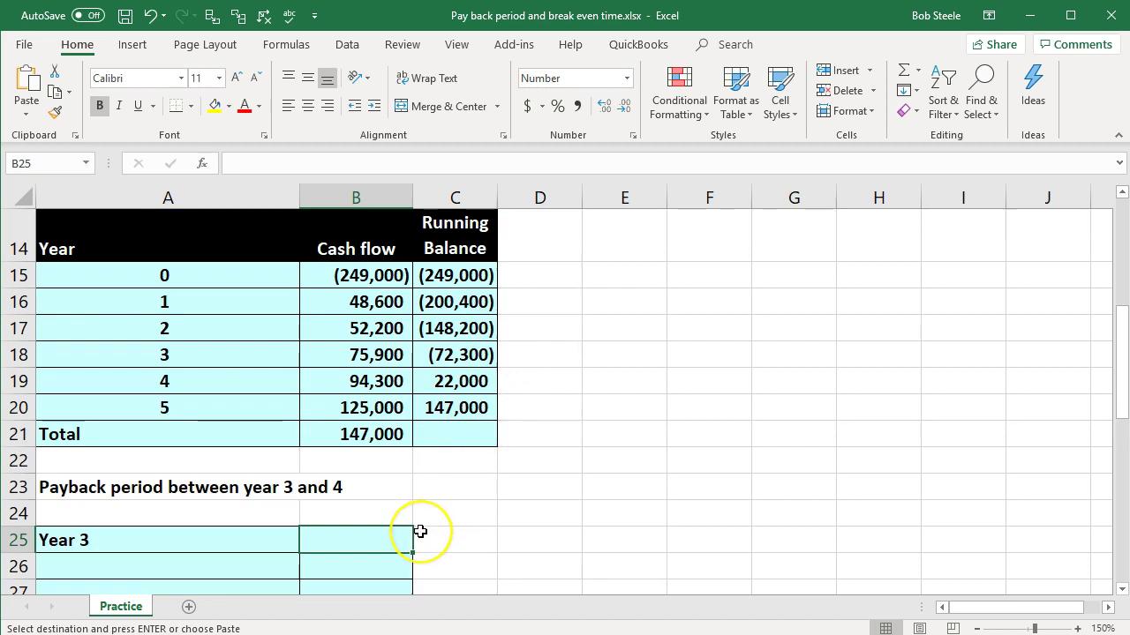
pyautogui.write('-')
pyautogui.click(442, 361)
pyautogui.press('Return')
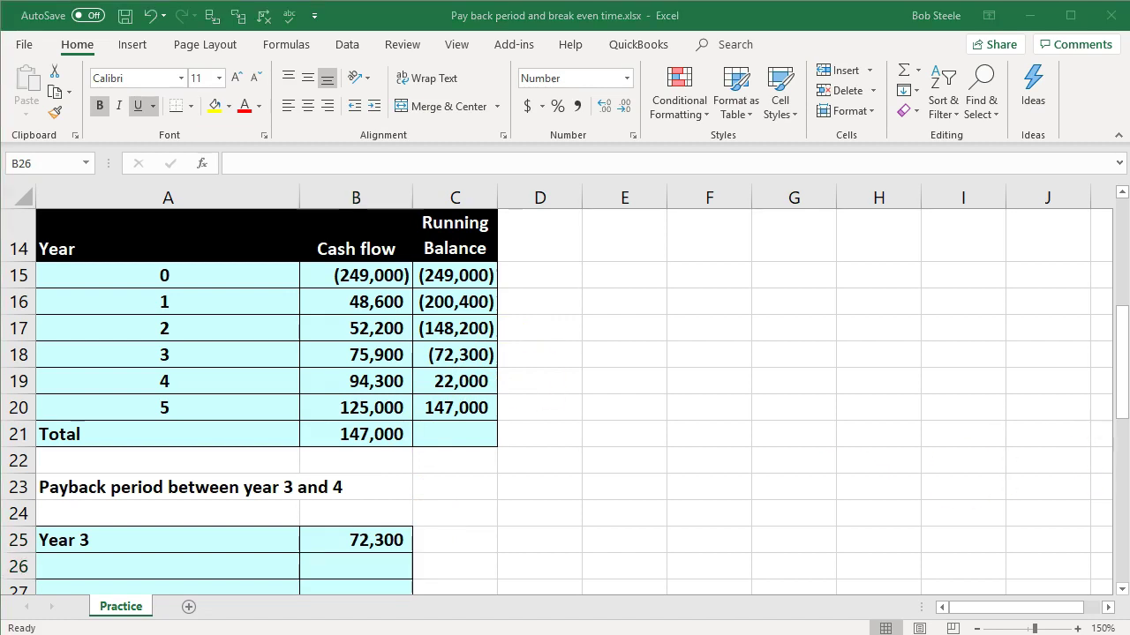
# Label A26 as "Year 4" and link B26 to the year 4 cash flow, =B19.
pyautogui.click(163, 565)
pyautogui.hotkey('ctrl', 'v')
pyautogui.click(347, 382)
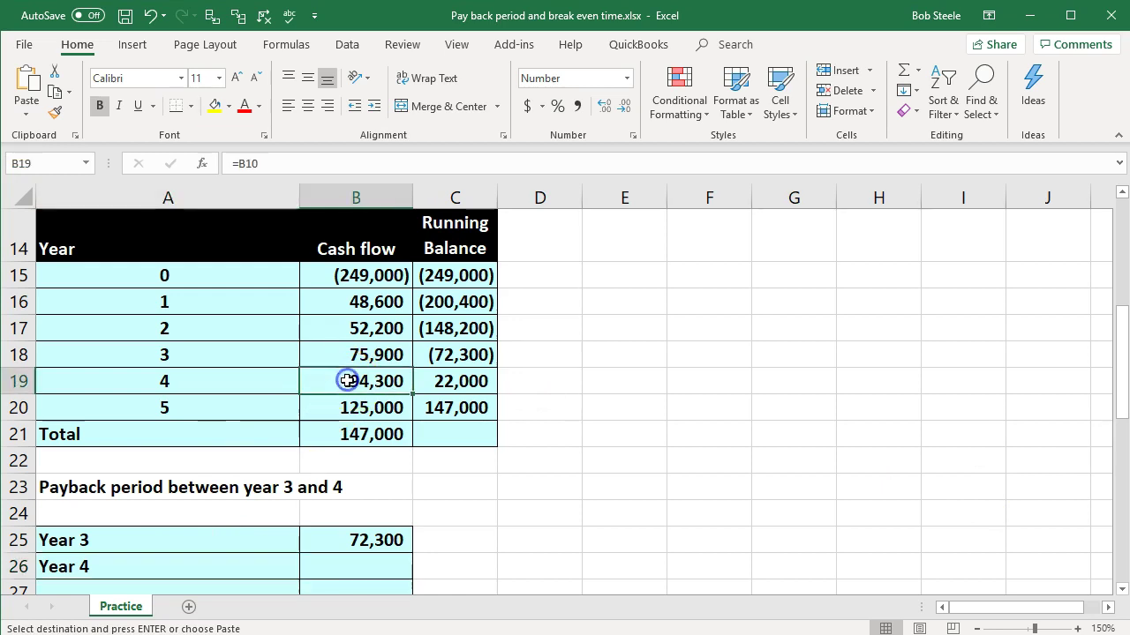
pyautogui.click(336, 434)
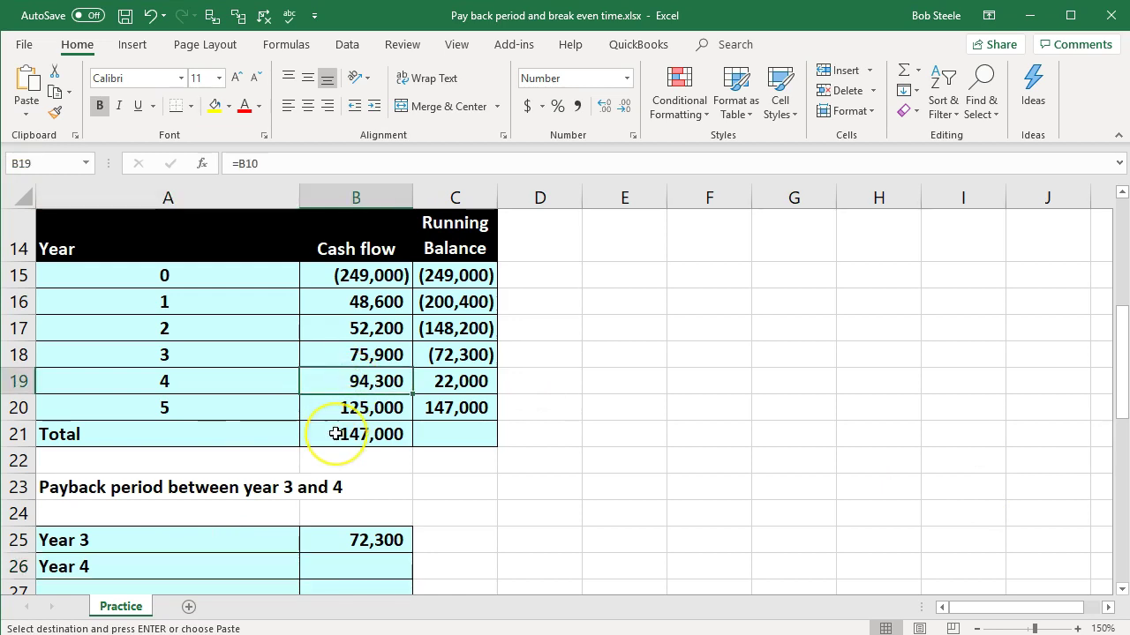
pyautogui.click(354, 561)
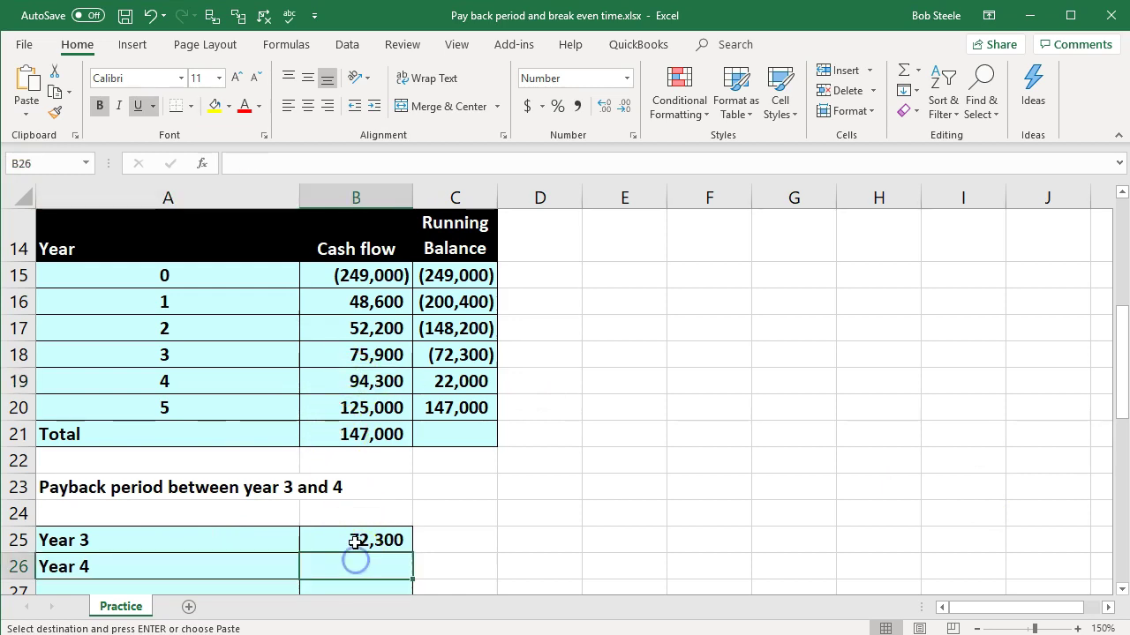
pyautogui.write('=')
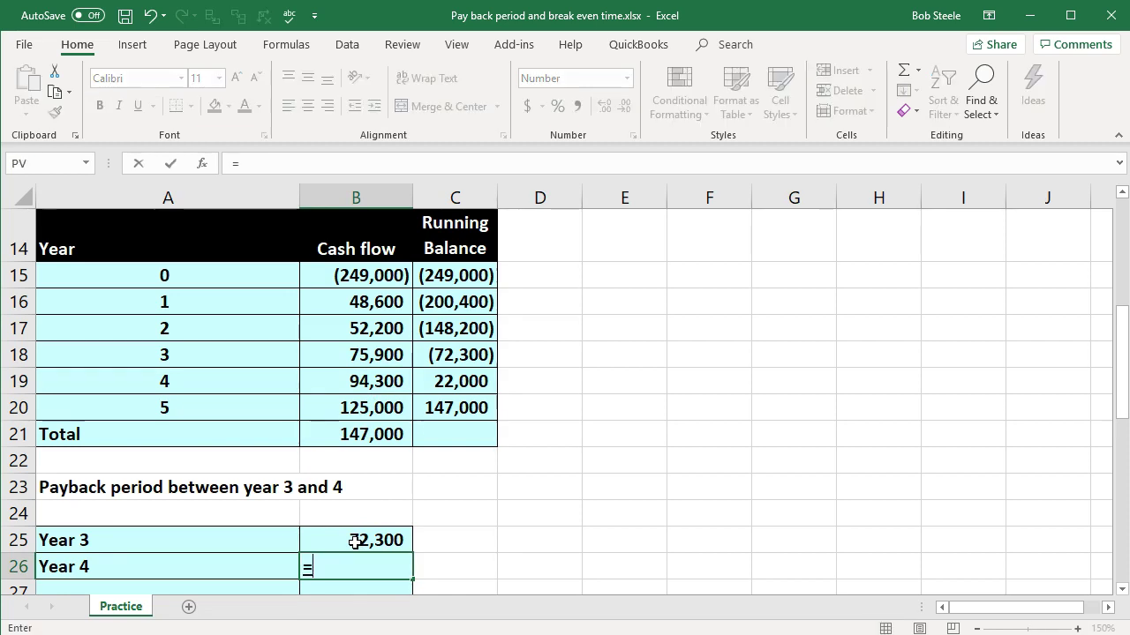
pyautogui.click(362, 365)
pyautogui.click(362, 377)
pyautogui.press('Return')
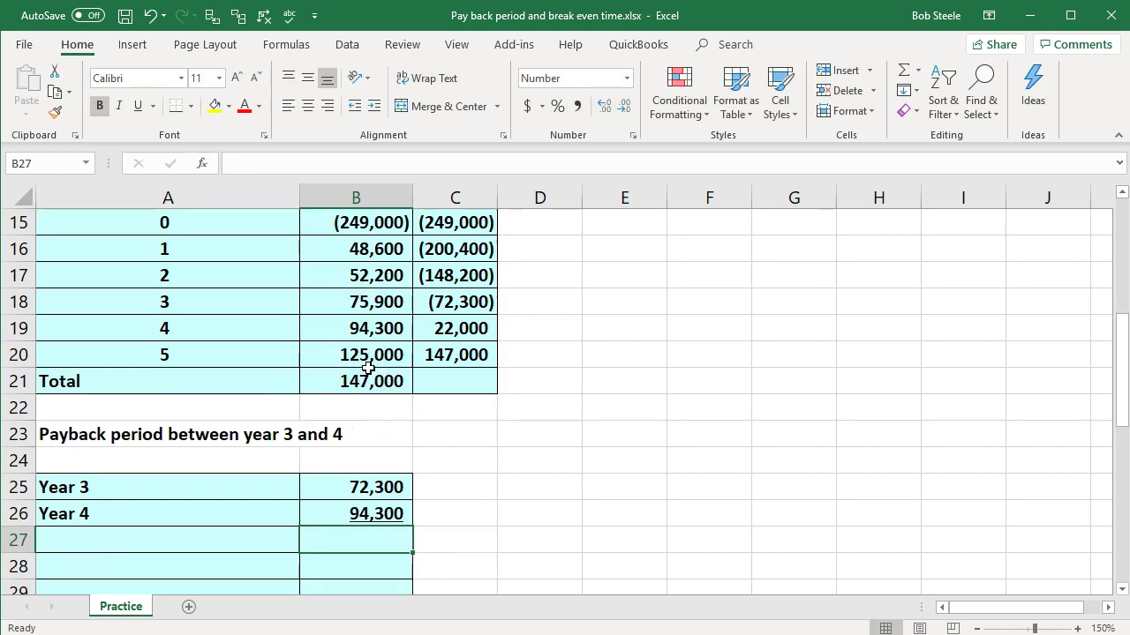
# Compare the year 3 running balance and year 4 cash flow with the linked amounts in B25 and B26.
pyautogui.click(431, 300)
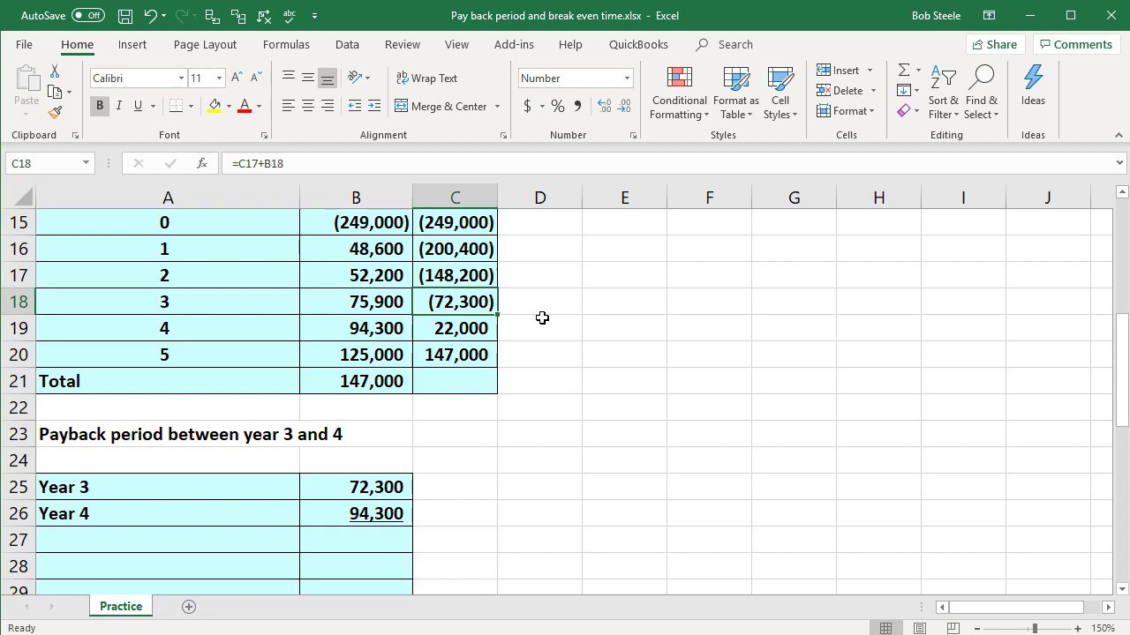
pyautogui.click(376, 328)
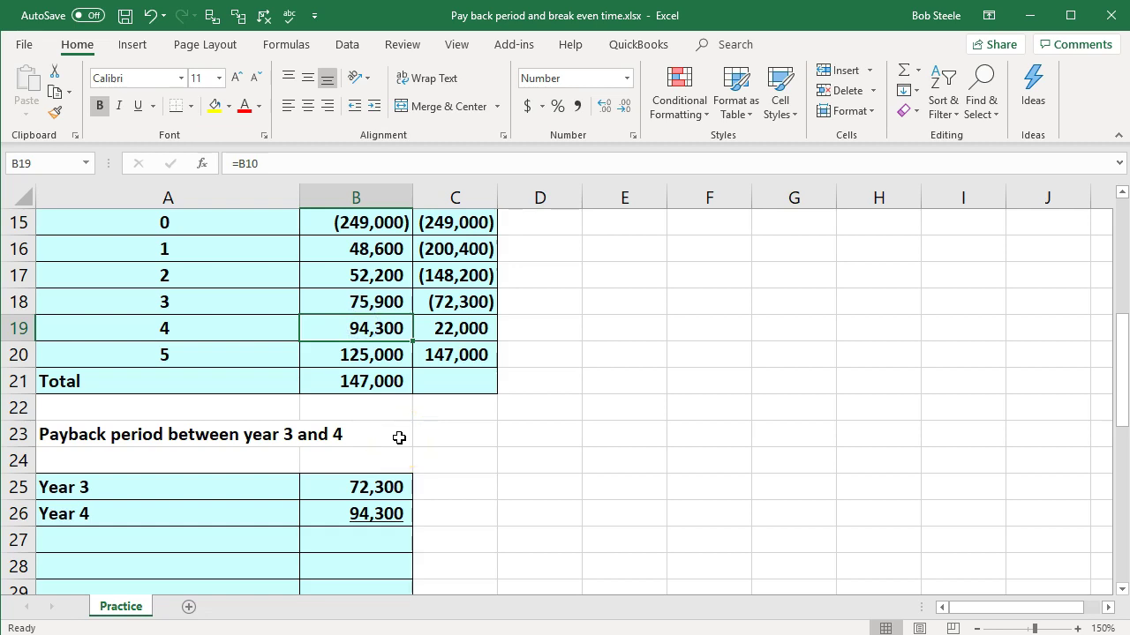
pyautogui.click(377, 486)
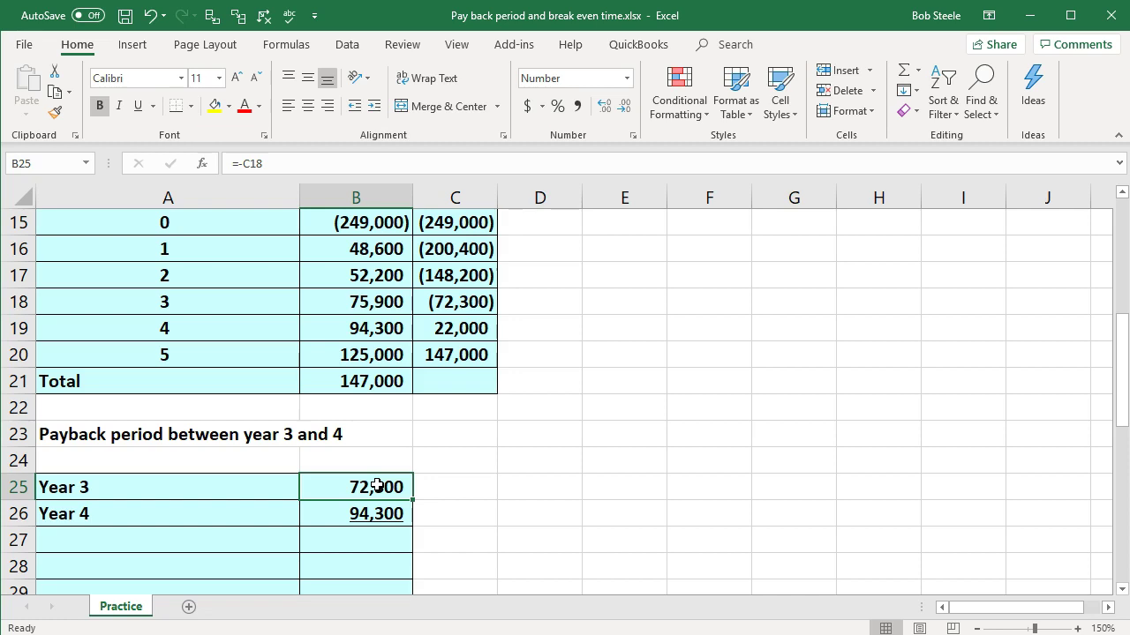
pyautogui.click(370, 512)
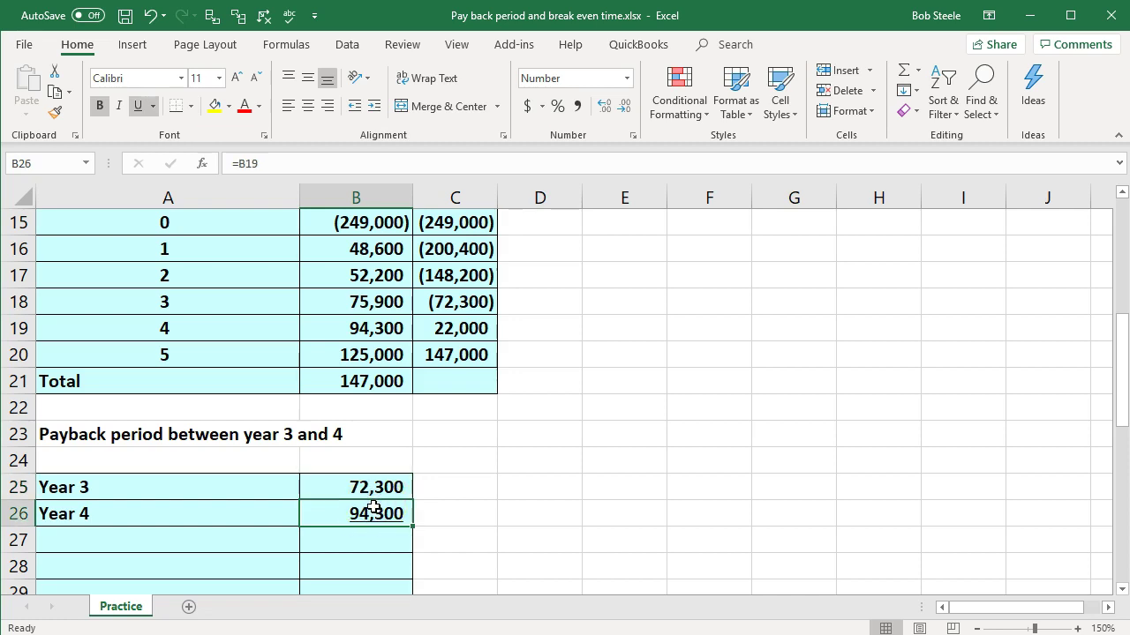
pyautogui.click(372, 323)
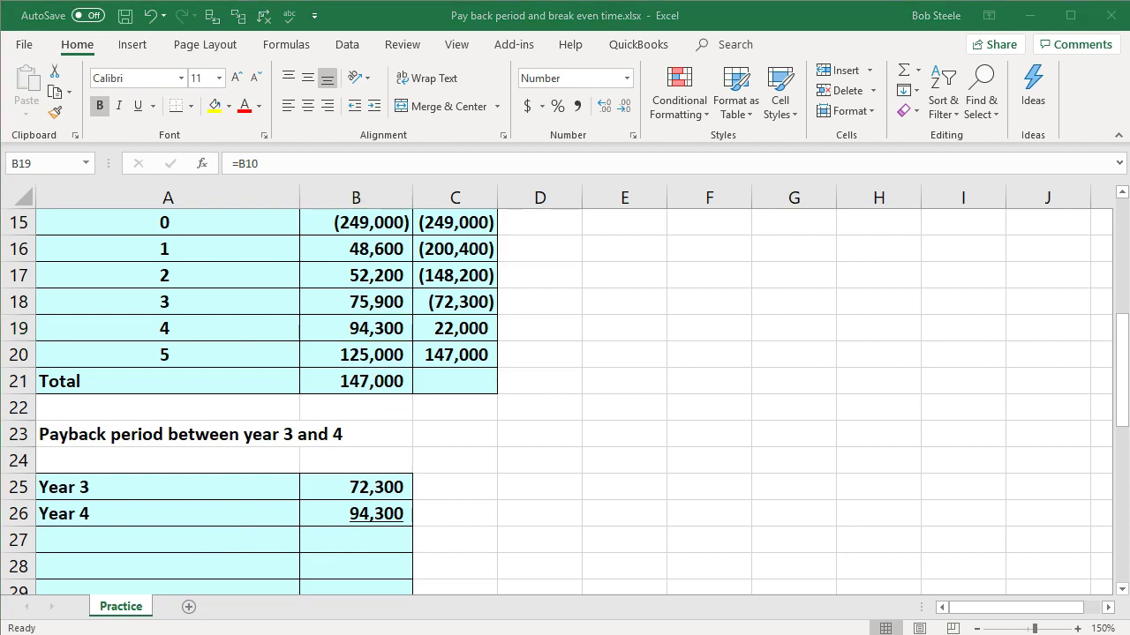
# Label A27 "Ratio for partioal year" and calculate the ratio in B27 by dividing year 3 by year 4, =B25/B26.
pyautogui.click(192, 544)
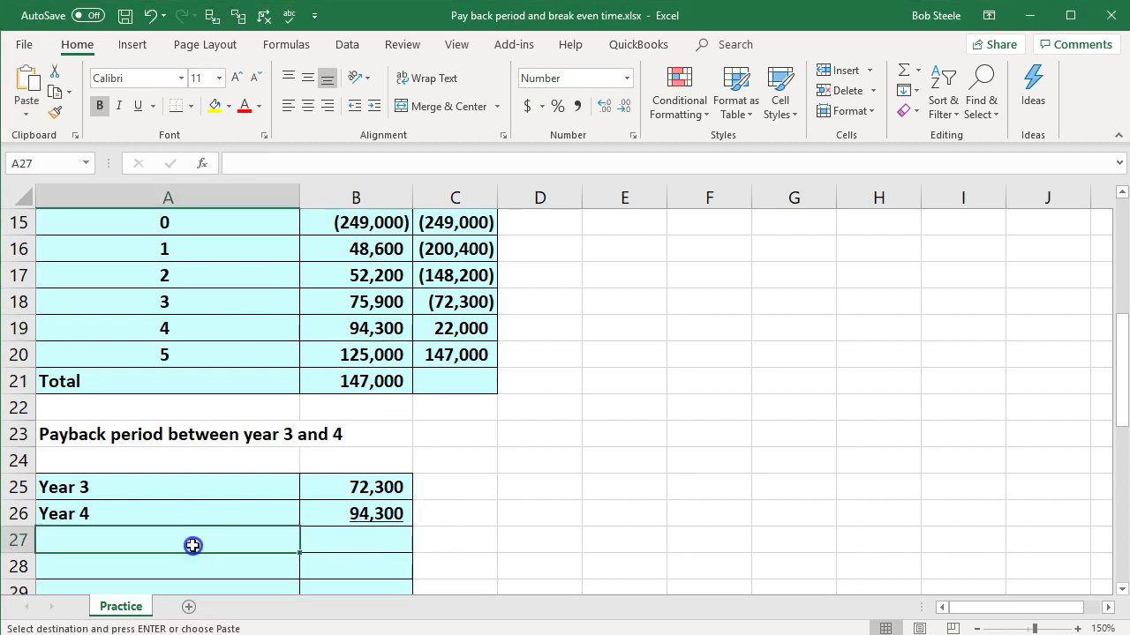
pyautogui.write('Ratio for partioal year')
pyautogui.click(347, 541)
pyautogui.write('=')
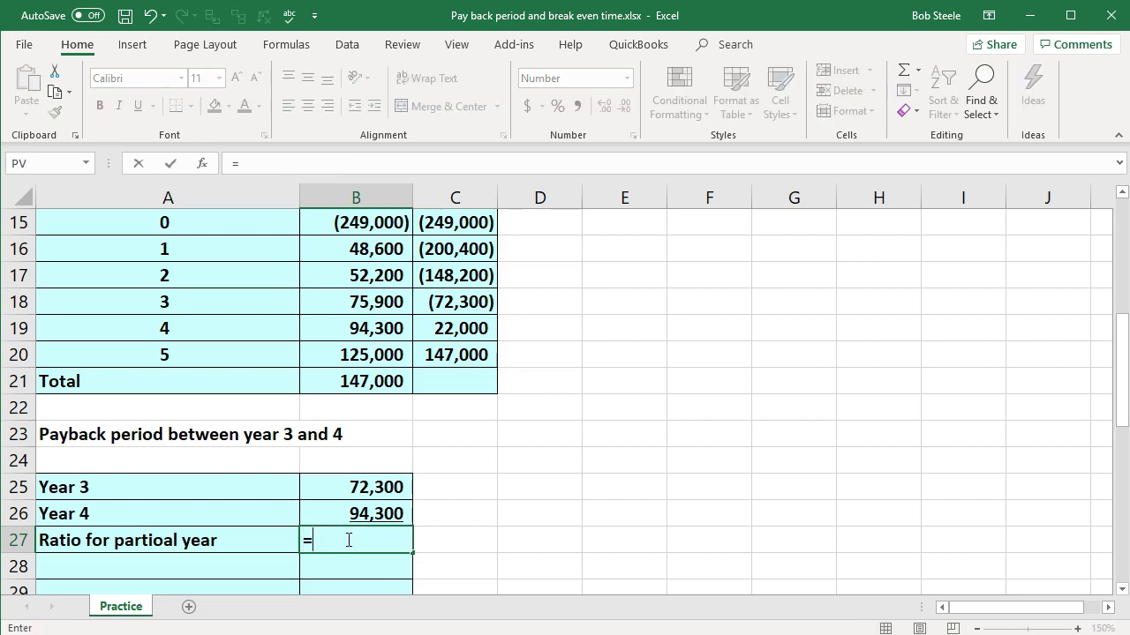
pyautogui.click(370, 486)
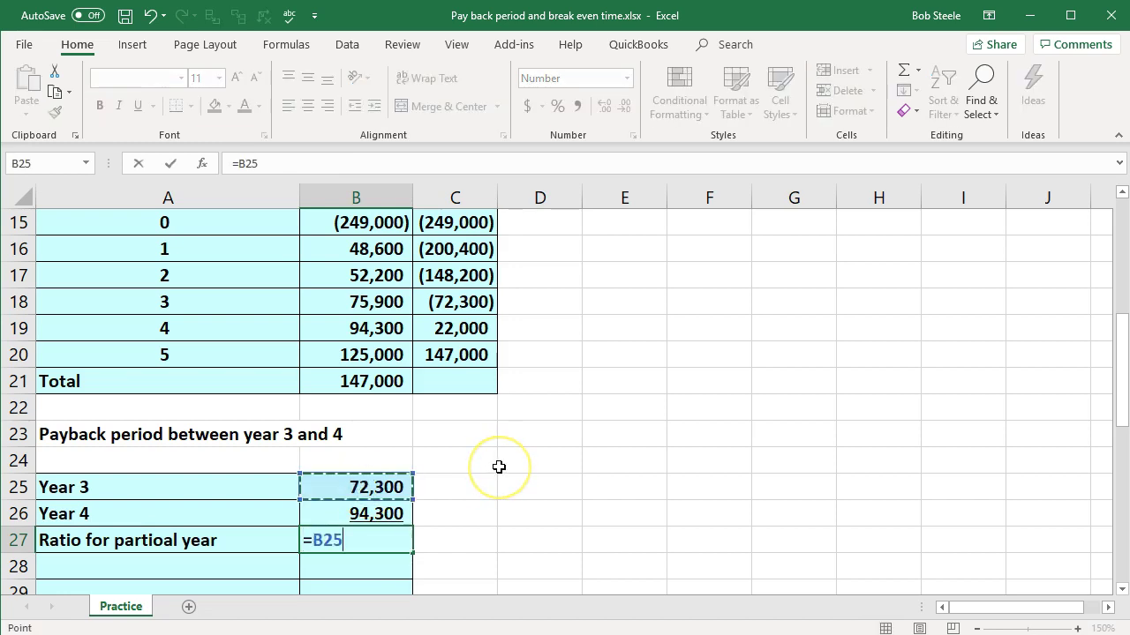
pyautogui.write('/')
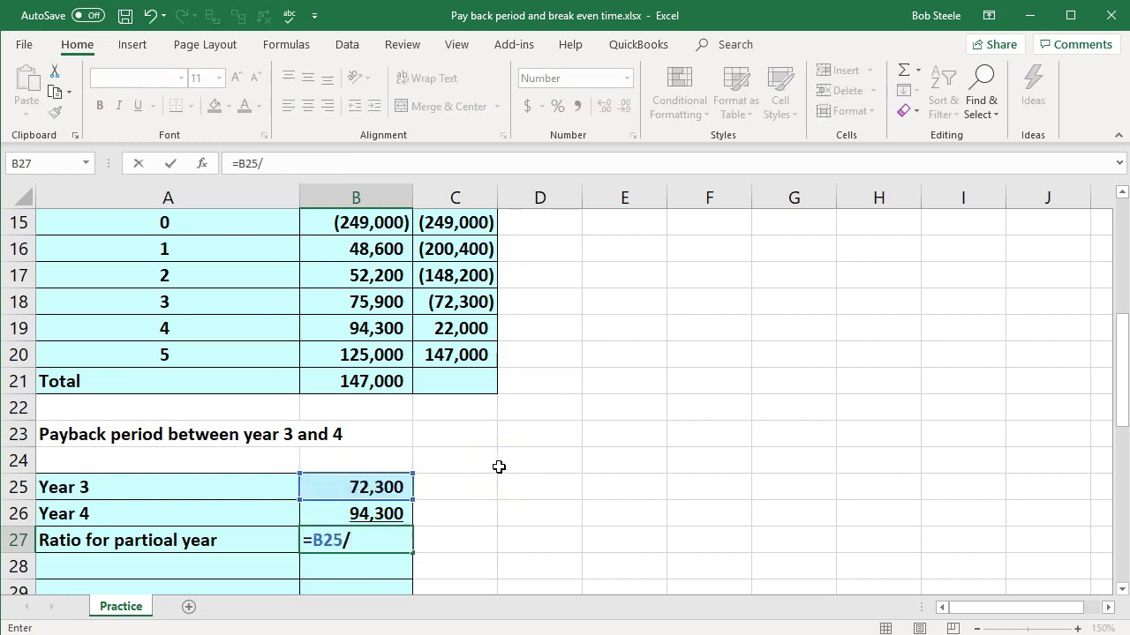
pyautogui.click(401, 514)
pyautogui.press('Return')
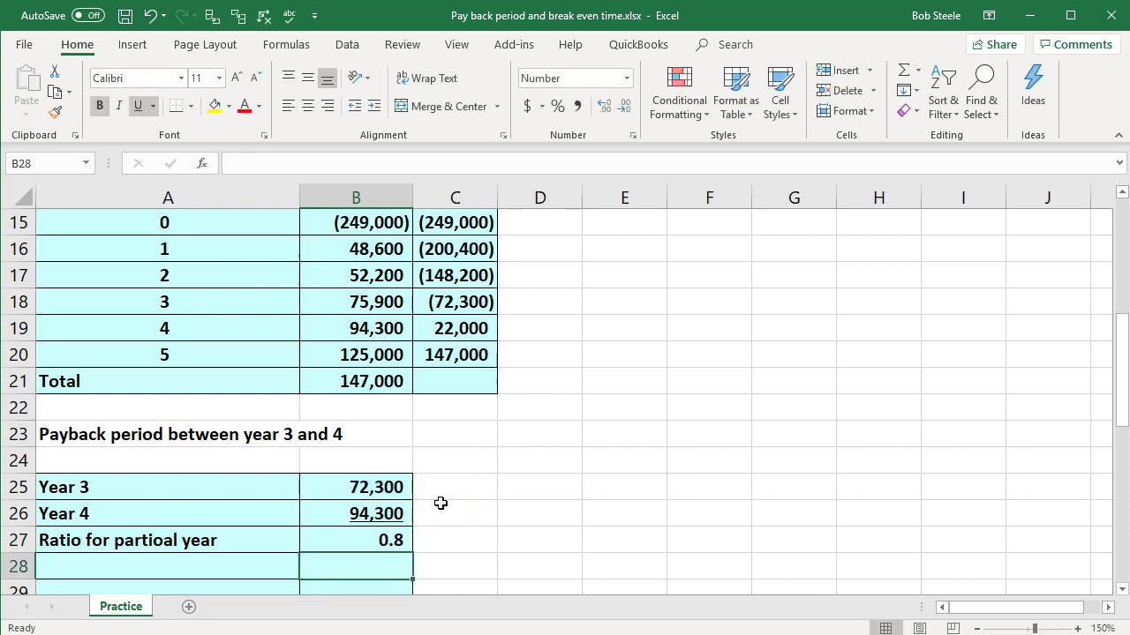
# Format the partial year ratio in B27 to two decimal places.
pyautogui.scroll(-1, 437, 503)
pyautogui.click(391, 461)
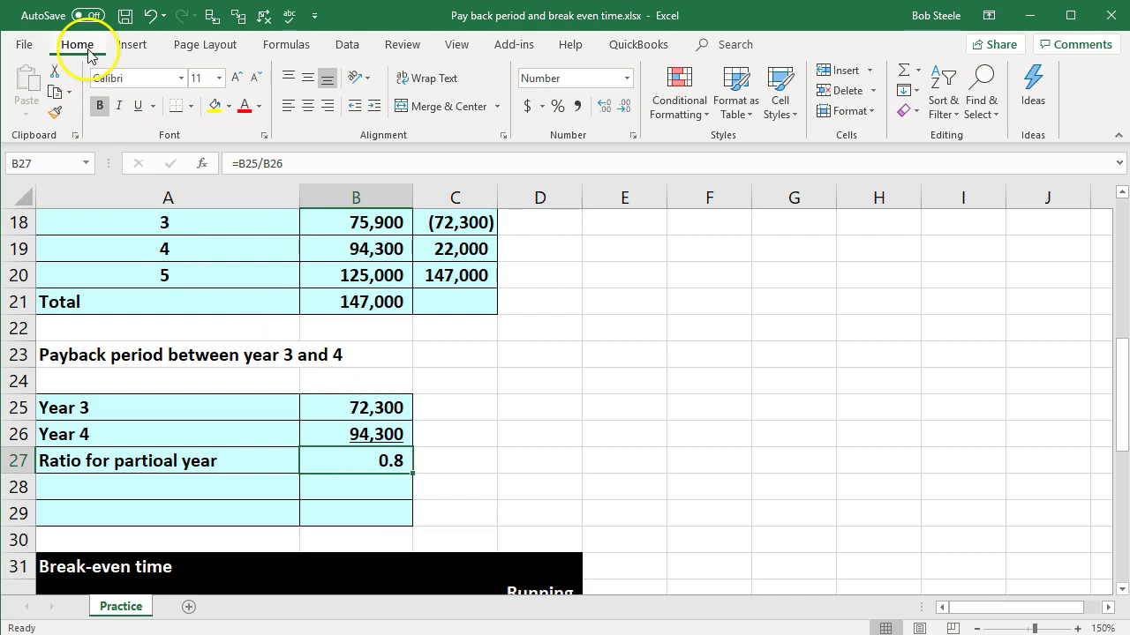
pyautogui.click(603, 106)
pyautogui.click(604, 106)
pyautogui.click(624, 111)
pyautogui.click(624, 111)
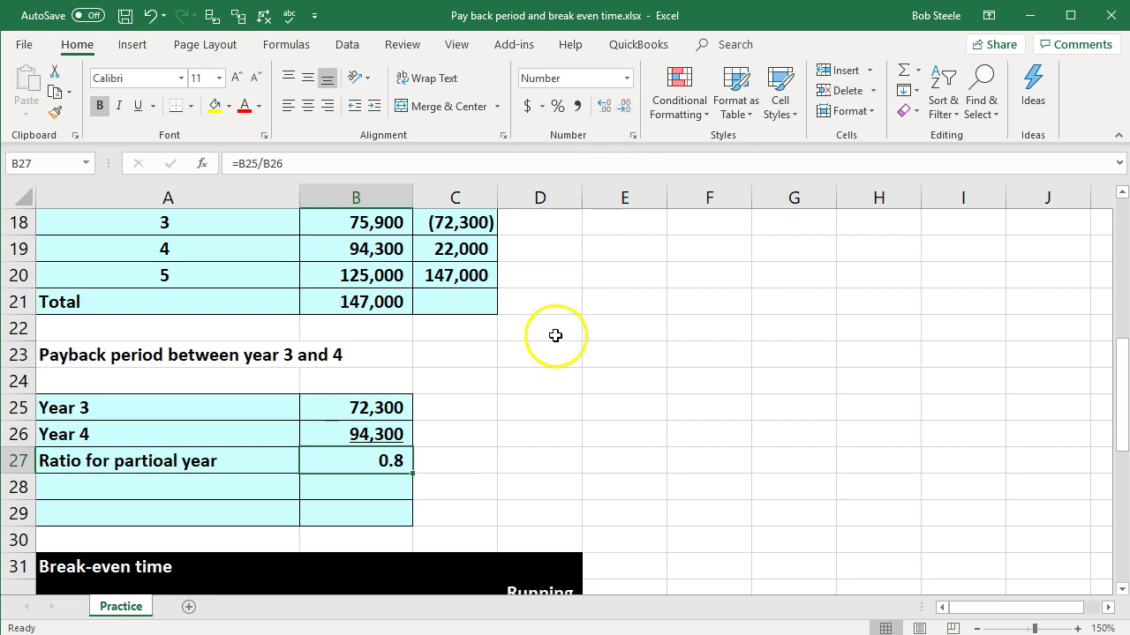
pyautogui.click(603, 105)
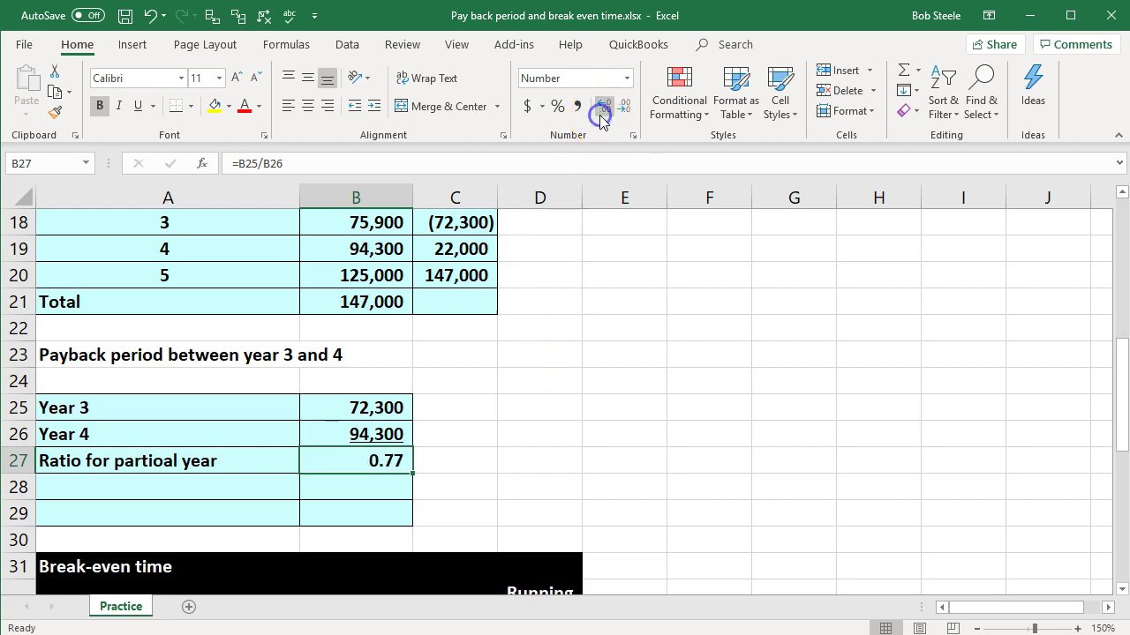
pyautogui.click(619, 409)
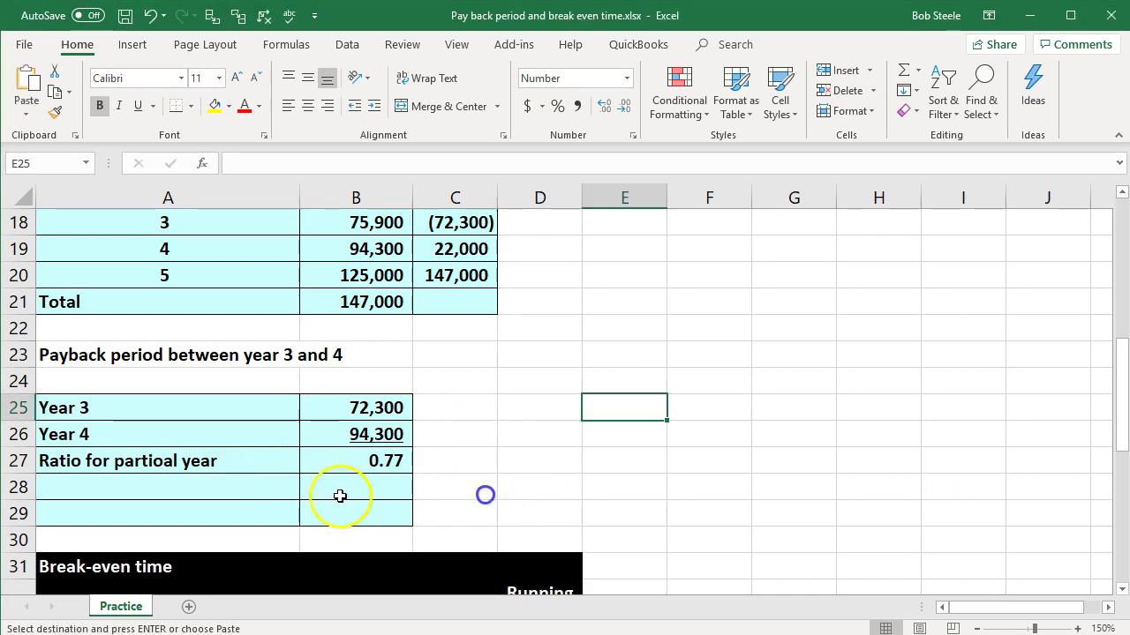
# Label A28 "Entire years" and link B28 to the year 3 number in the payback table, =A18.
pyautogui.click(244, 486)
pyautogui.hotkey('ctrl', 'v')
pyautogui.click(332, 479)
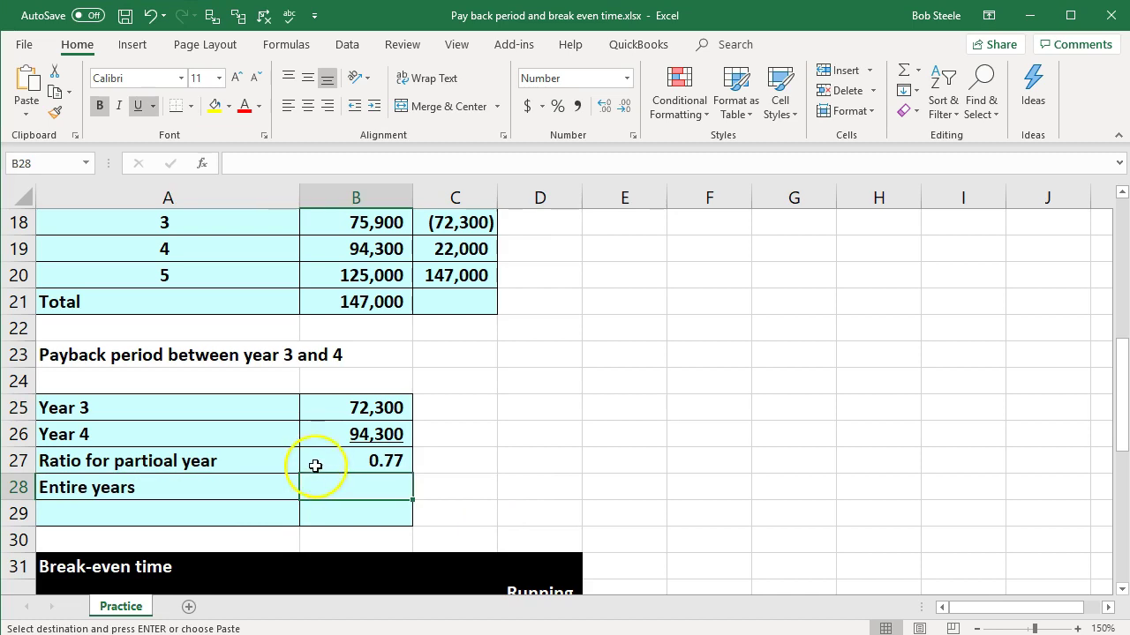
pyautogui.write('=')
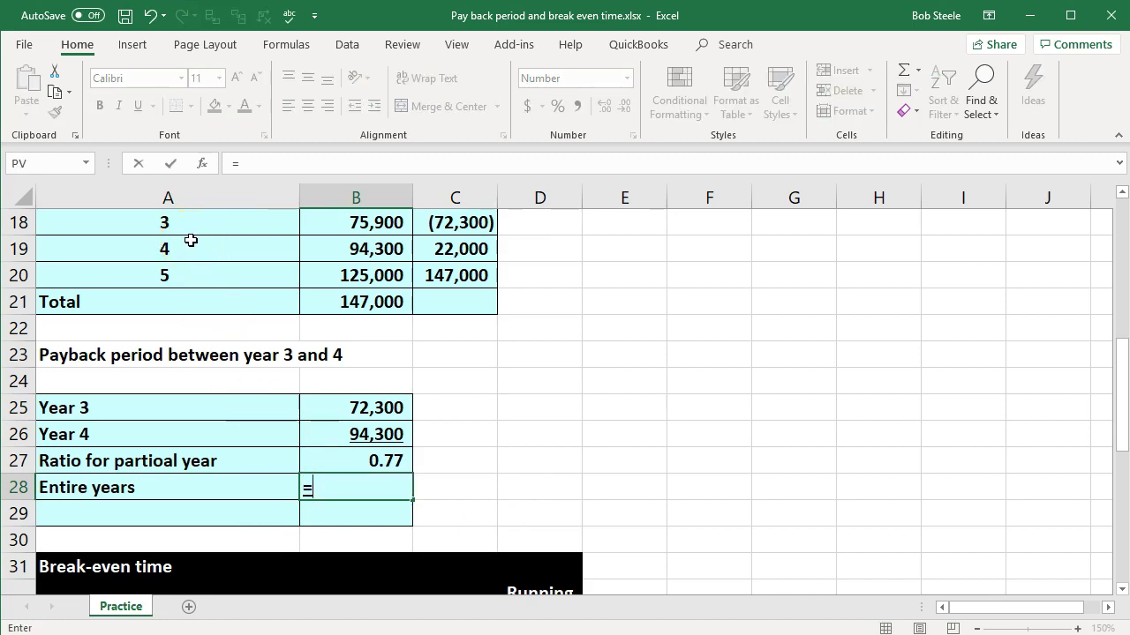
pyautogui.click(186, 228)
pyautogui.press('Return')
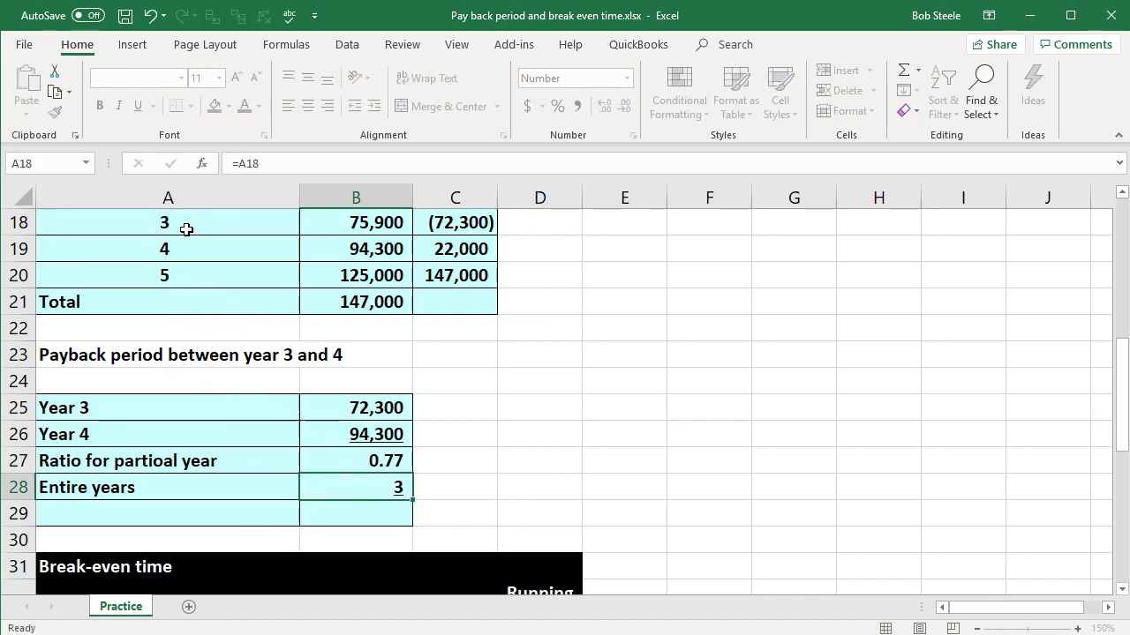
# Add the entire years and the partial year ratio in B29, =+B28+B27, and copy B27's formatting onto it.
pyautogui.write('+')
pyautogui.press('Up')
pyautogui.write('+')
pyautogui.press('Up')
pyautogui.press('Up')
pyautogui.press('Return')
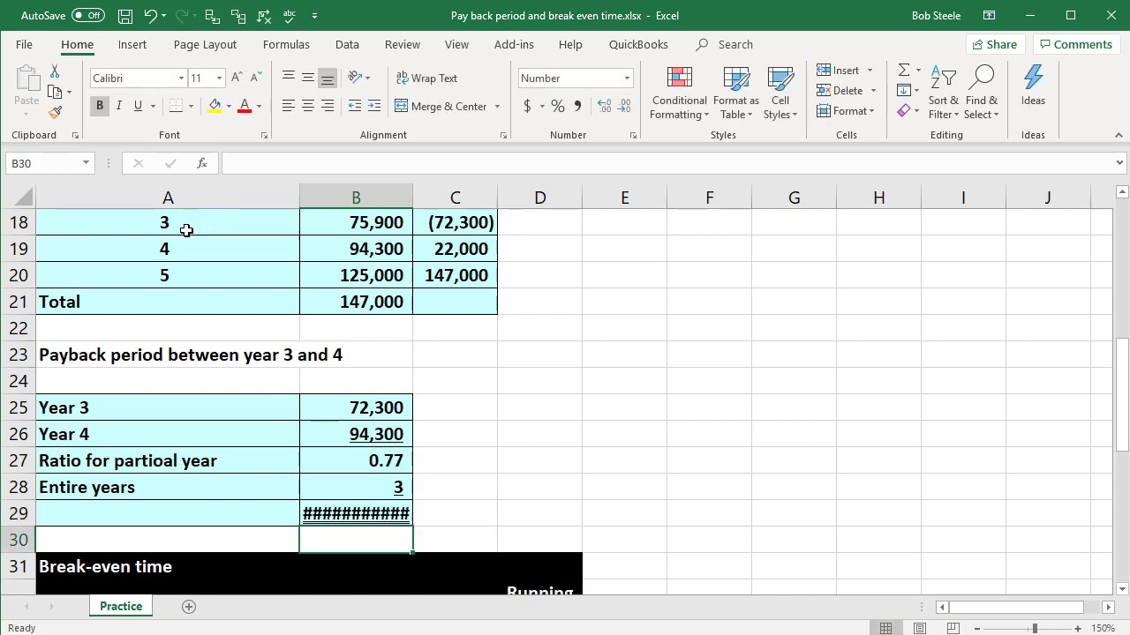
pyautogui.click(380, 466)
pyautogui.click(55, 112)
pyautogui.click(373, 510)
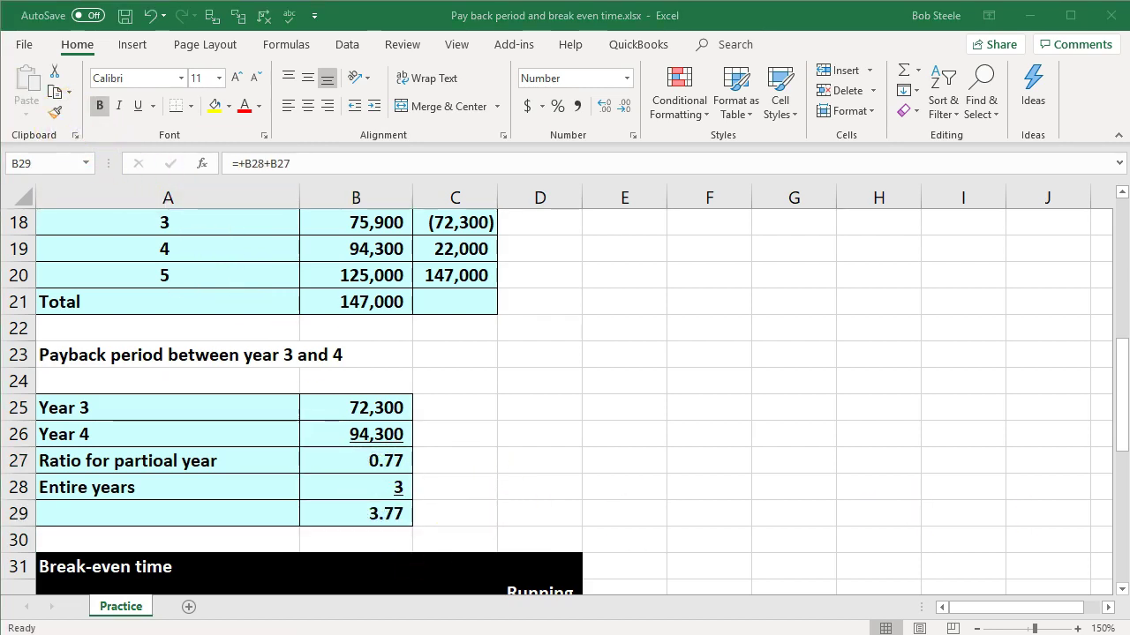
# Enter the label "Payback period" in A29.
pyautogui.click(234, 511)
pyautogui.hotkey('ctrl', 'v')
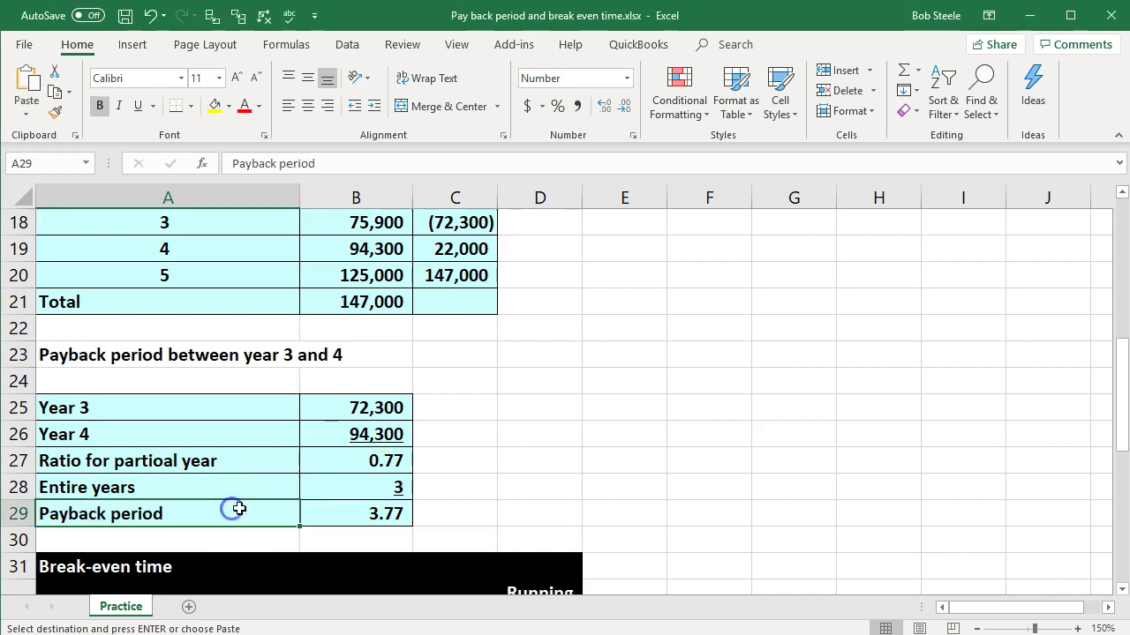
pyautogui.click(580, 435)
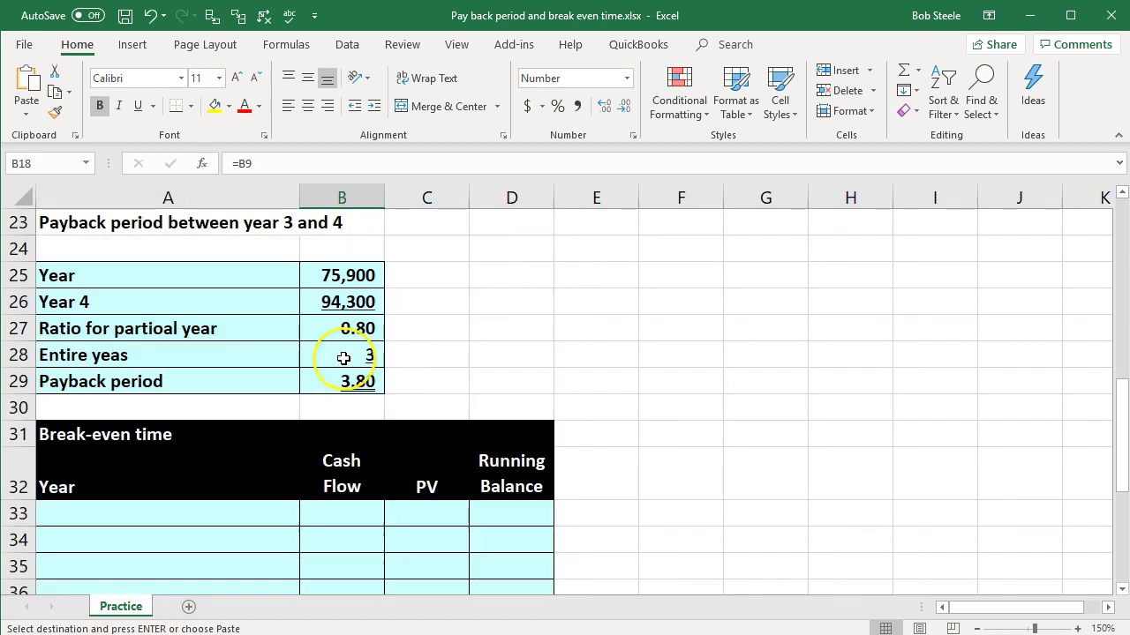
# Review the payback table and its payback period calculation alongside the empty break-even time table.
pyautogui.scroll(-1, 343, 358)
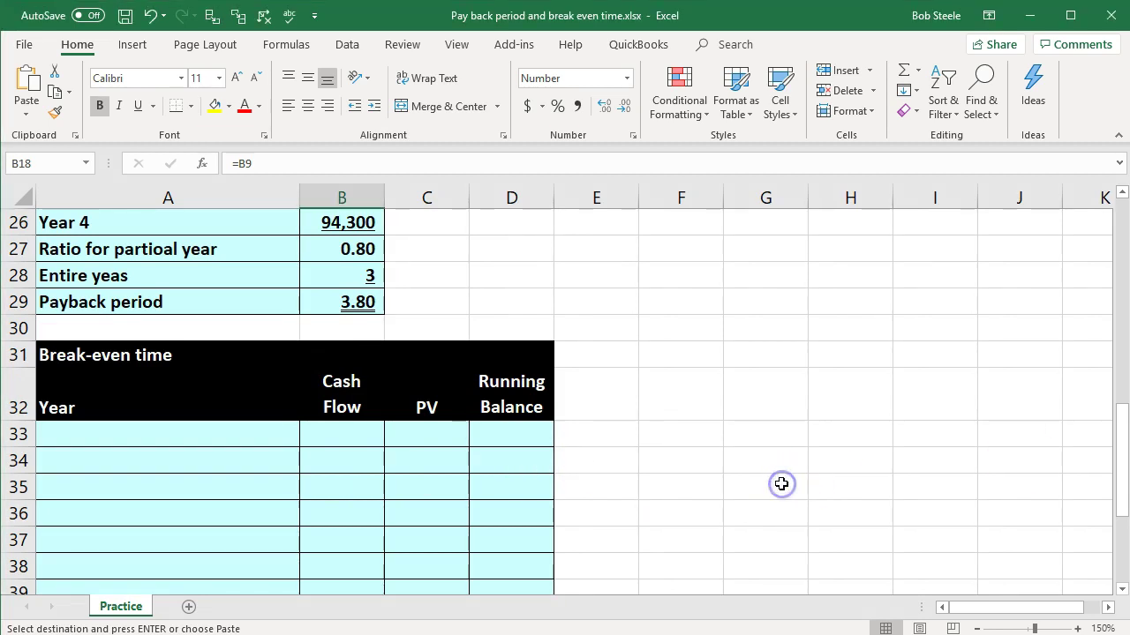
pyautogui.scroll(-1, 781, 483)
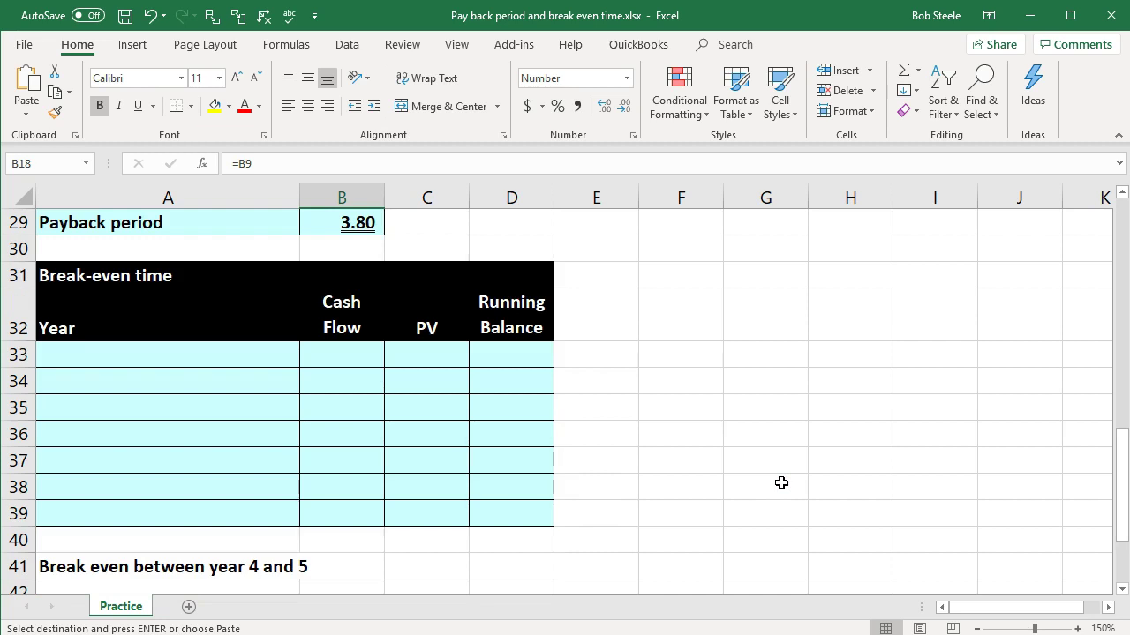
pyautogui.click(781, 483)
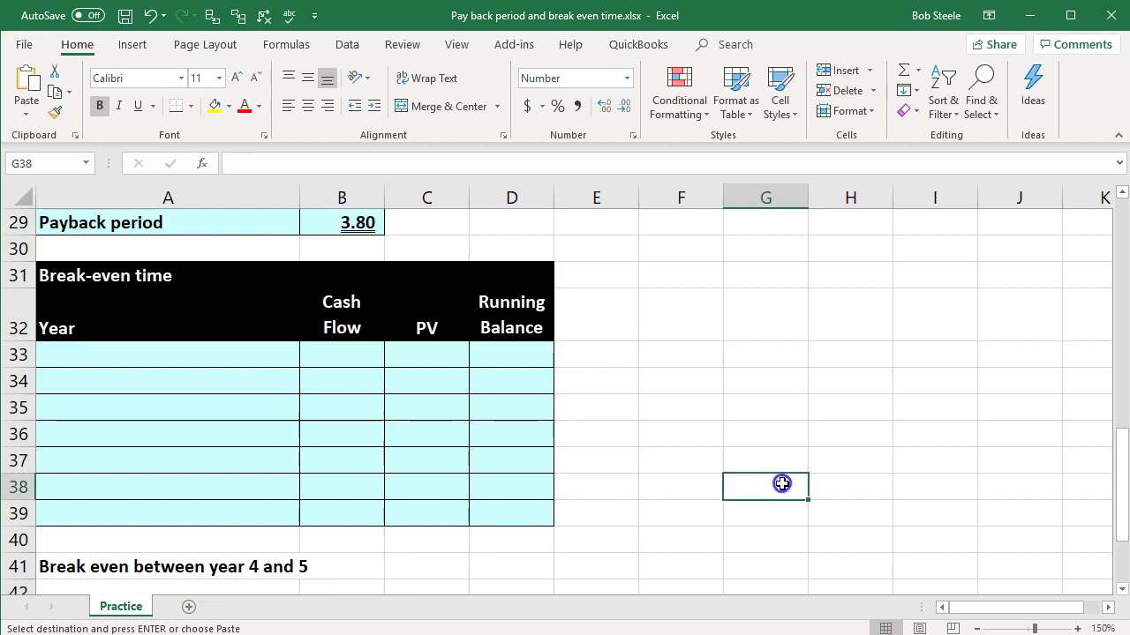
pyautogui.scroll(5, 781, 482)
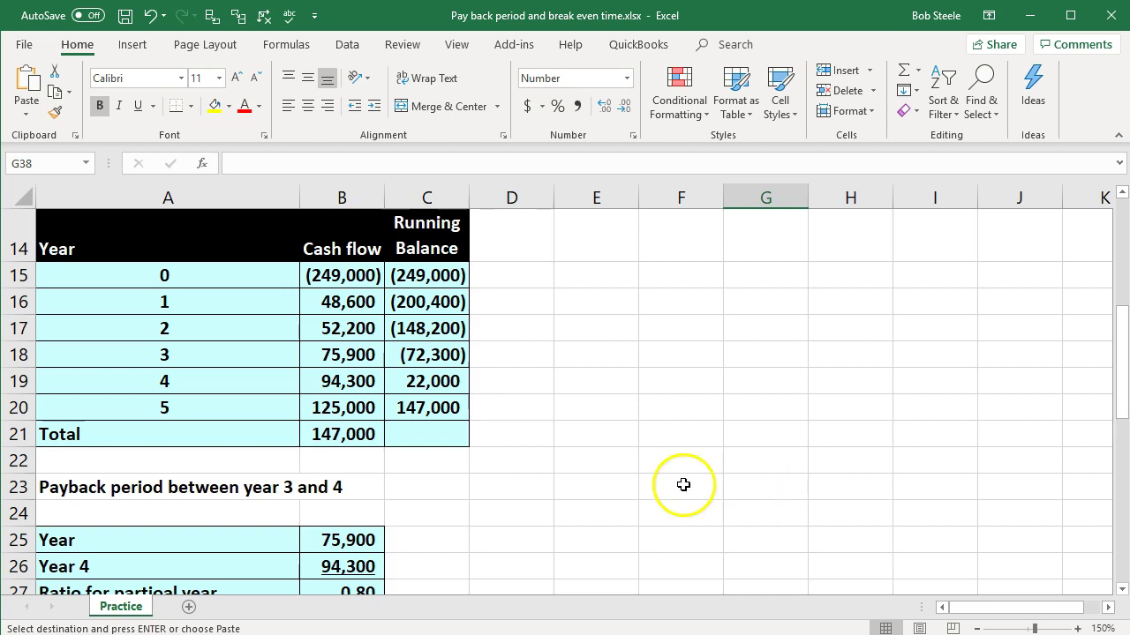
pyautogui.click(659, 502)
pyautogui.scroll(-1, 659, 502)
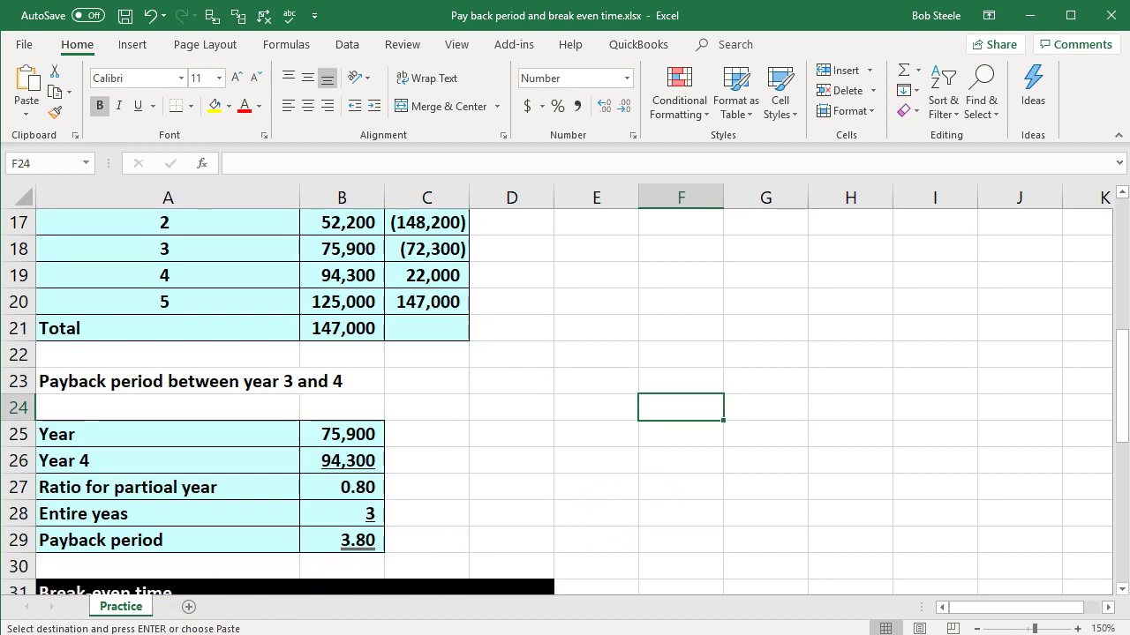
# Enter years 0 to 5 in A33:A38 of the break-even time table and the label "Total" in A39.
pyautogui.scroll(-4, 182, 383)
pyautogui.click(182, 383)
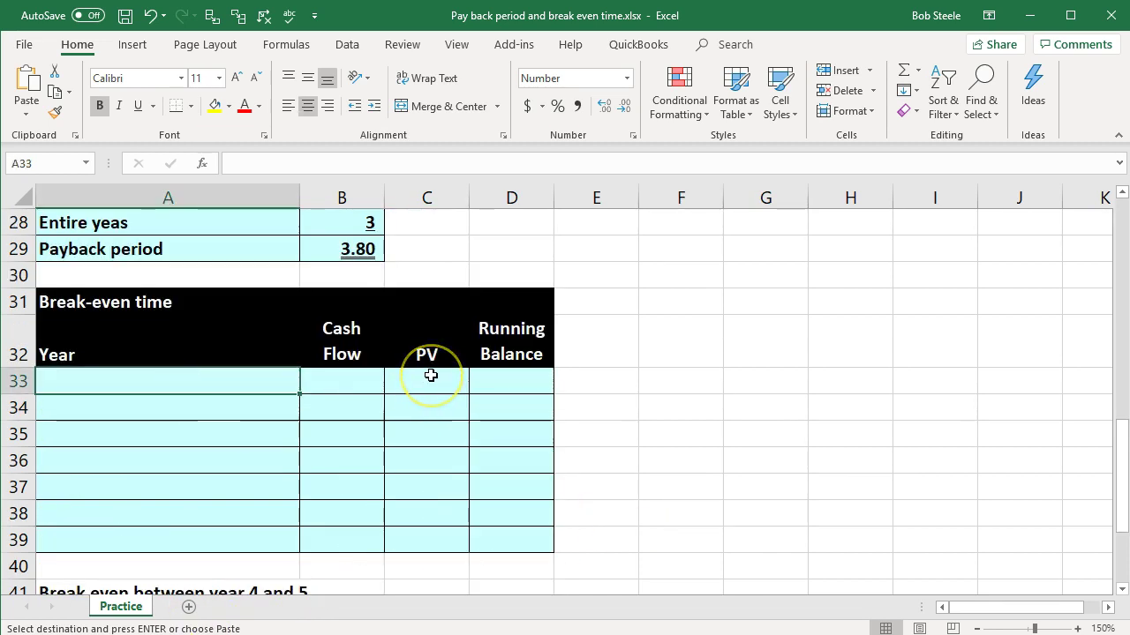
pyautogui.write('0 1 2 3 4 ')
pyautogui.write('5')
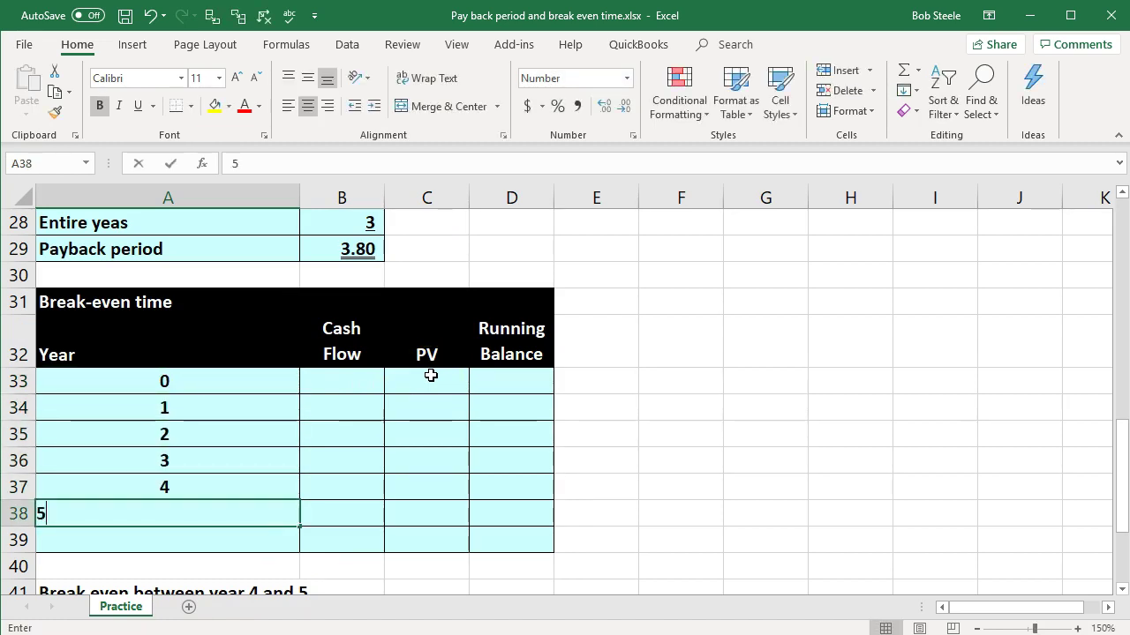
pyautogui.press('Return')
pyautogui.write('Total')
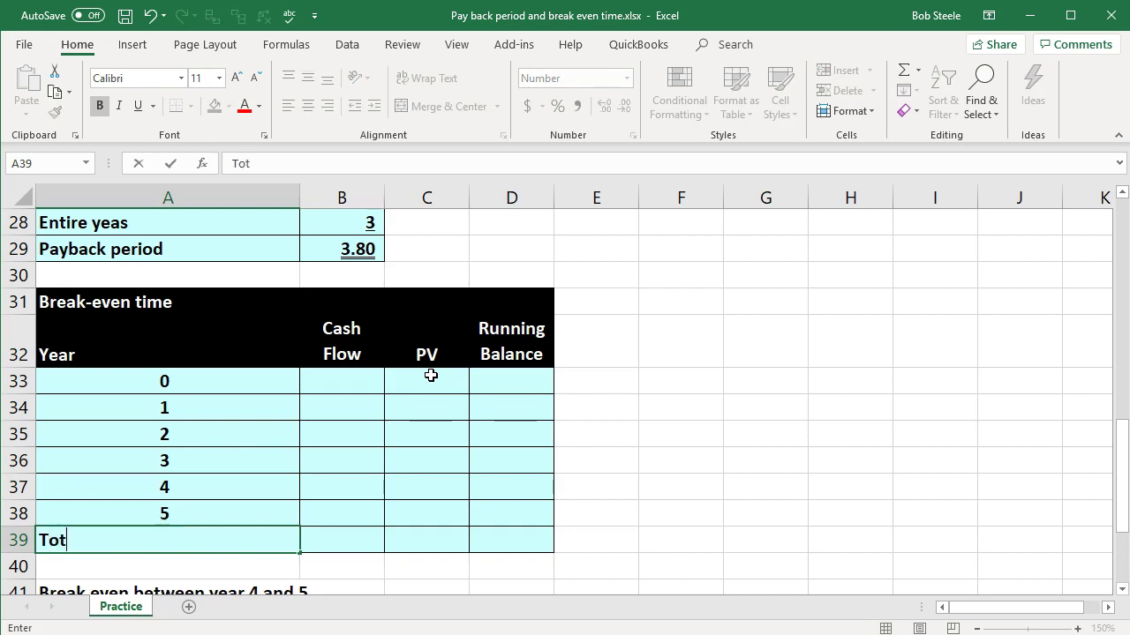
pyautogui.press('Tab')
# Enter the year 0 cash flow in B33 as the negative of the investment amount in B2.
pyautogui.press('Up')
pyautogui.press('Up')
pyautogui.press('Up')
pyautogui.press('Up')
pyautogui.press('Up')
pyautogui.press('Up')
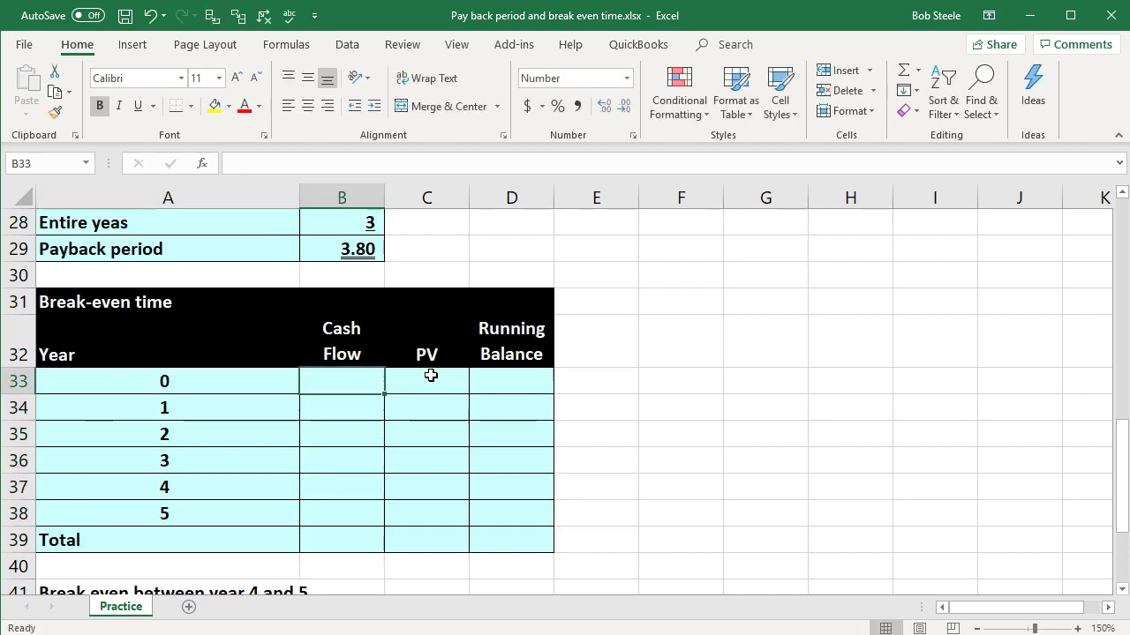
pyautogui.write('=')
pyautogui.press('BackSpace')
pyautogui.write('-')
pyautogui.scroll(9, 431, 376)
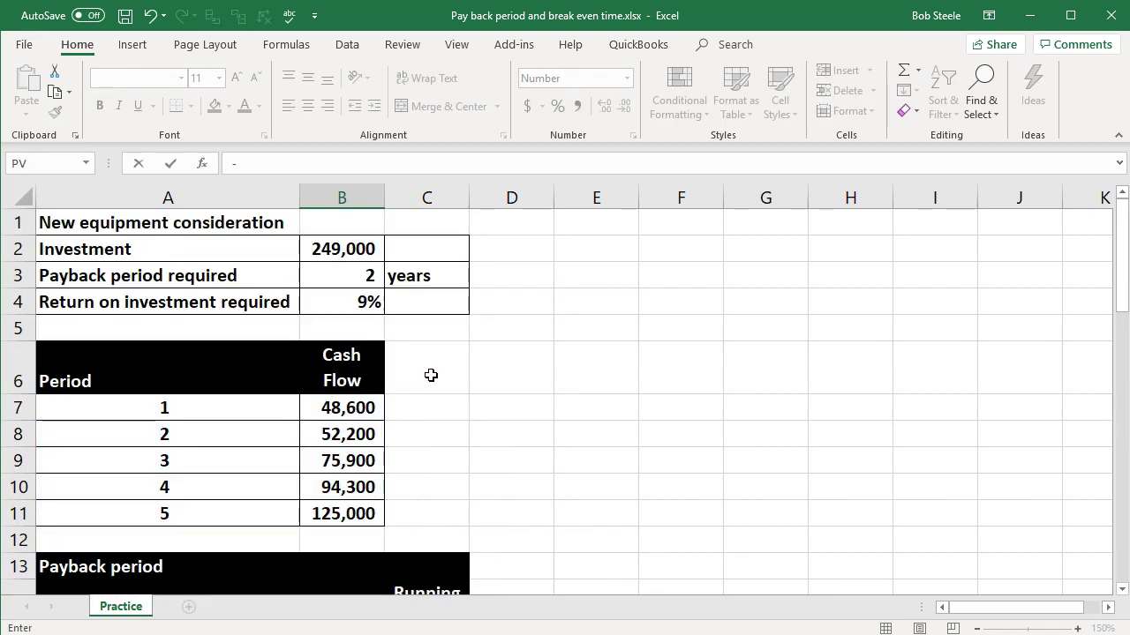
pyautogui.click(357, 250)
pyautogui.press('Return')
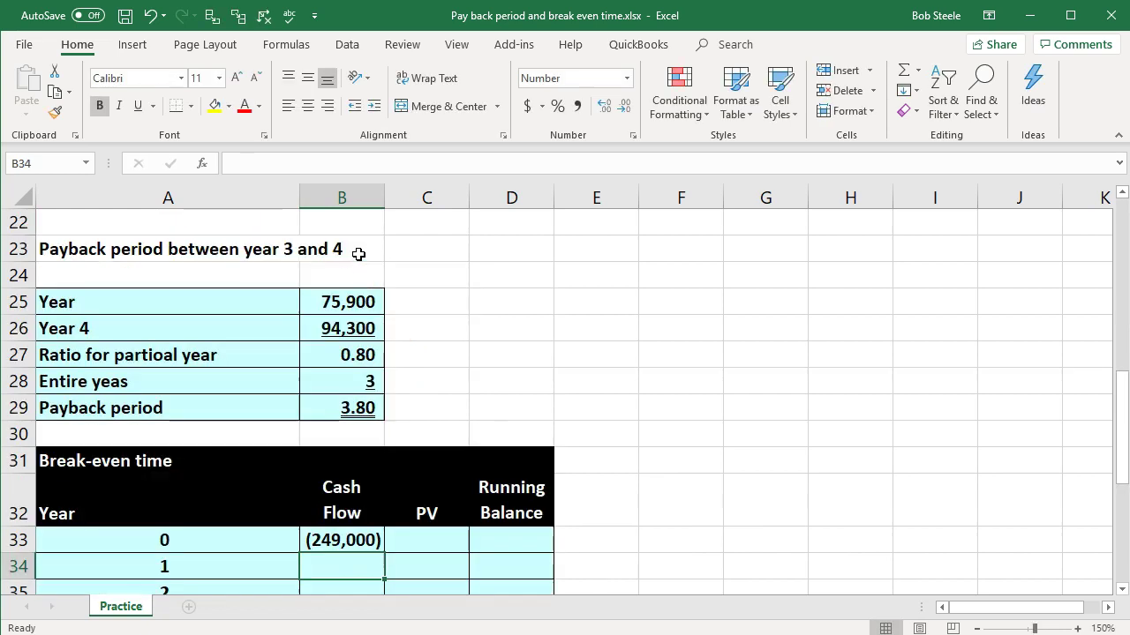
# Link the year 1 cash flow in B34 to the period 1 cash flow, =B7.
pyautogui.scroll(-1, 359, 254)
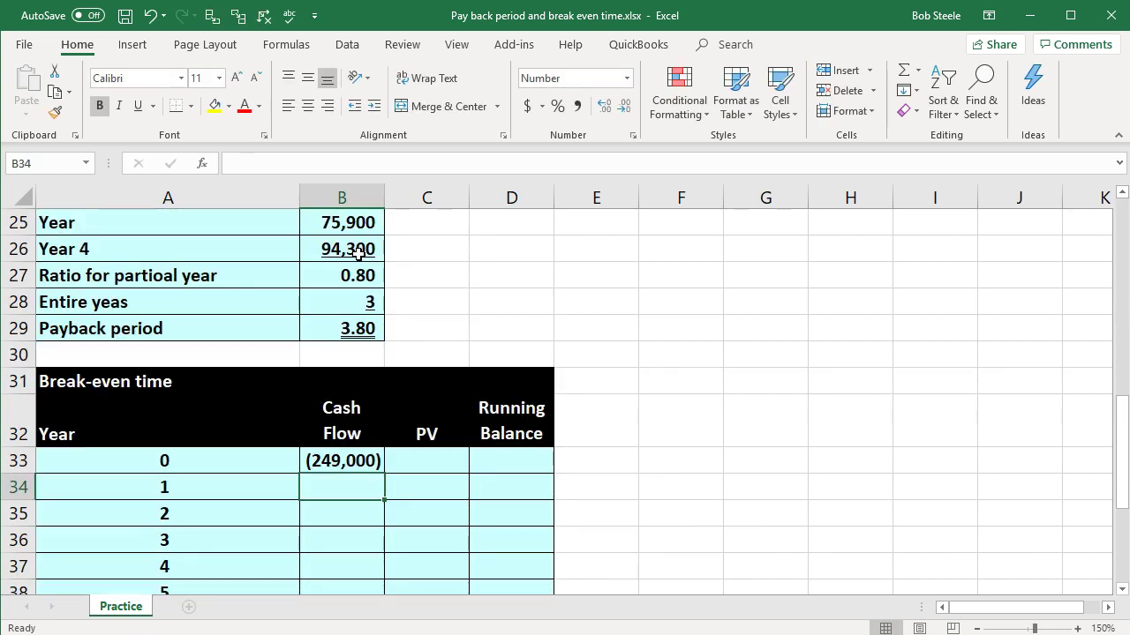
pyautogui.write('=')
pyautogui.scroll(8, 501, 393)
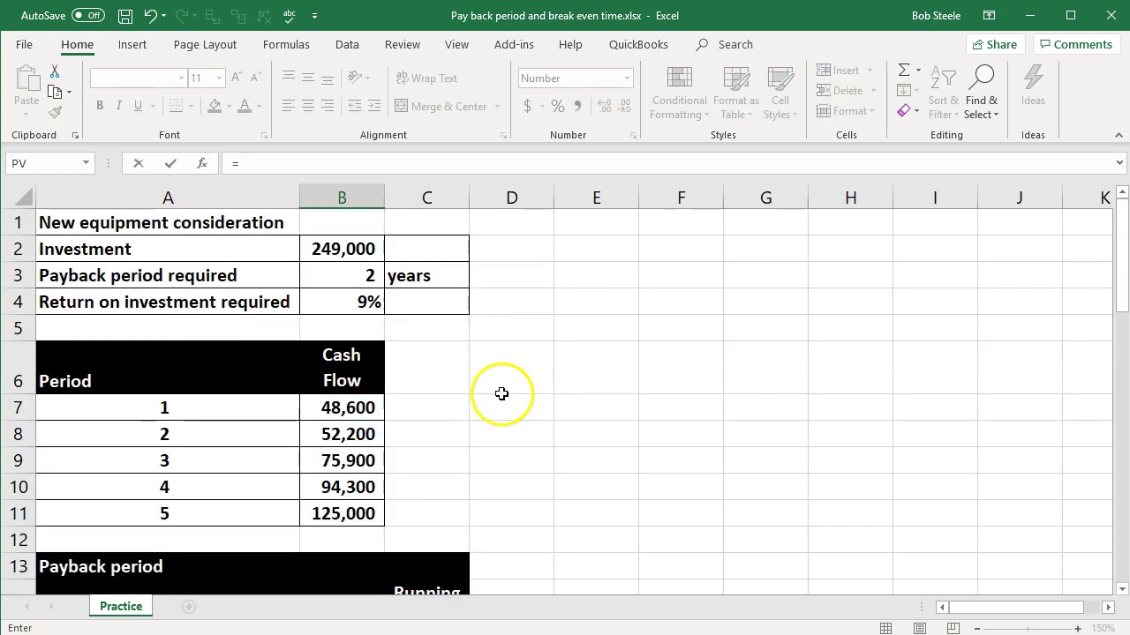
pyautogui.click(360, 408)
pyautogui.press('Return')
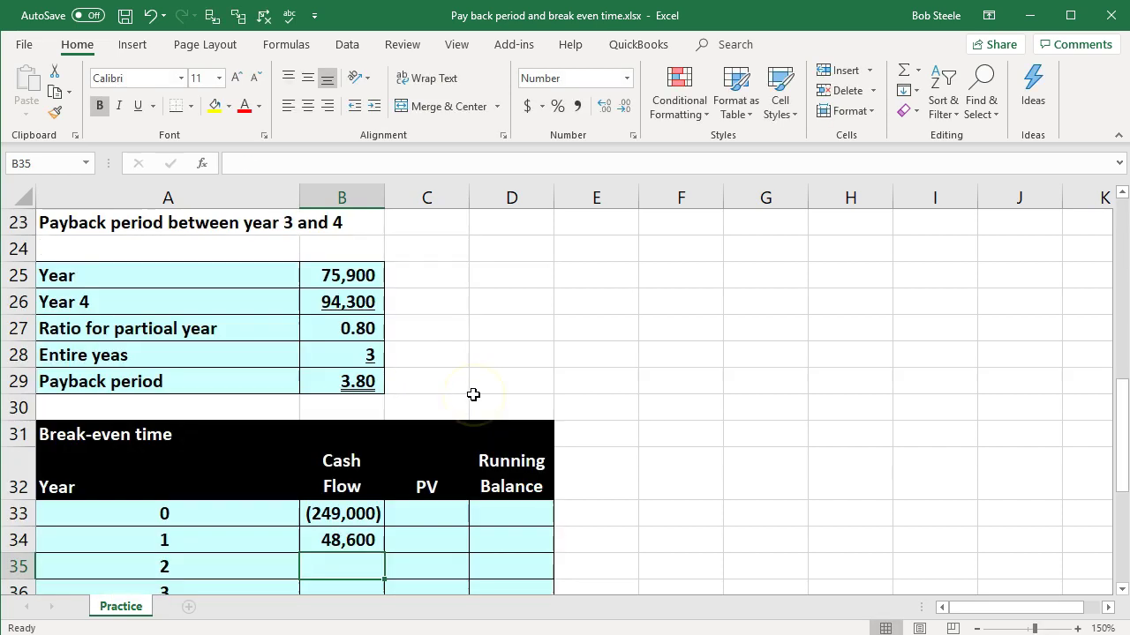
# Fill the year 1 cash flow formula in B34 down to year 5 in B38 and check the copied references.
pyautogui.scroll(-2, 471, 393)
pyautogui.click(369, 381)
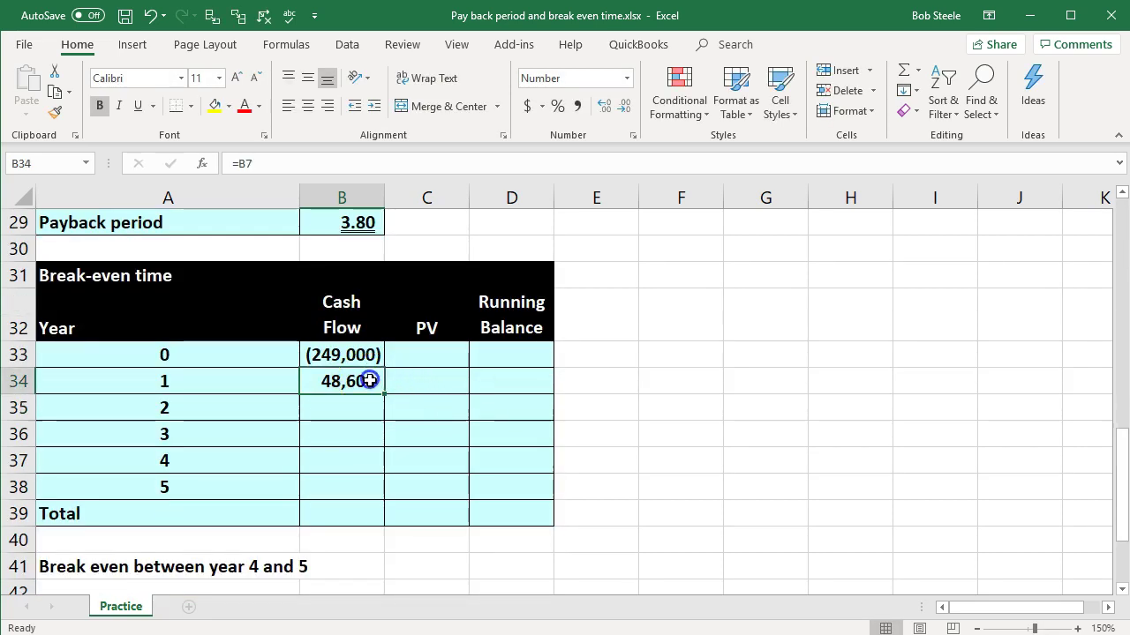
pyautogui.moveTo(384, 394); pyautogui.dragTo(372, 488)
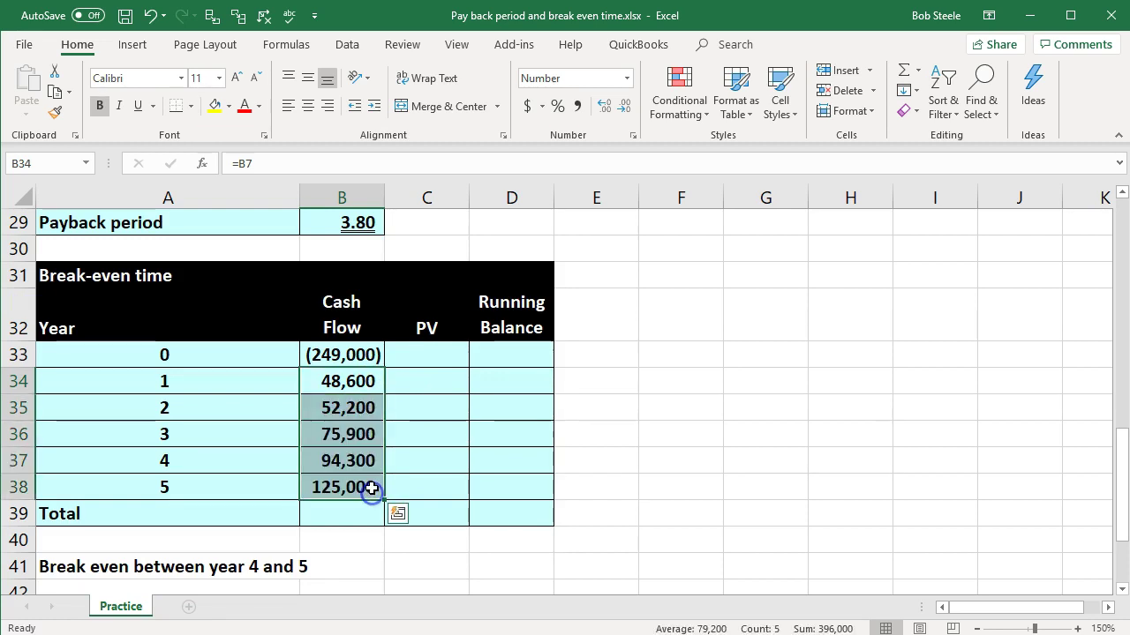
pyautogui.click(347, 390)
pyautogui.press('Down')
pyautogui.press('Down')
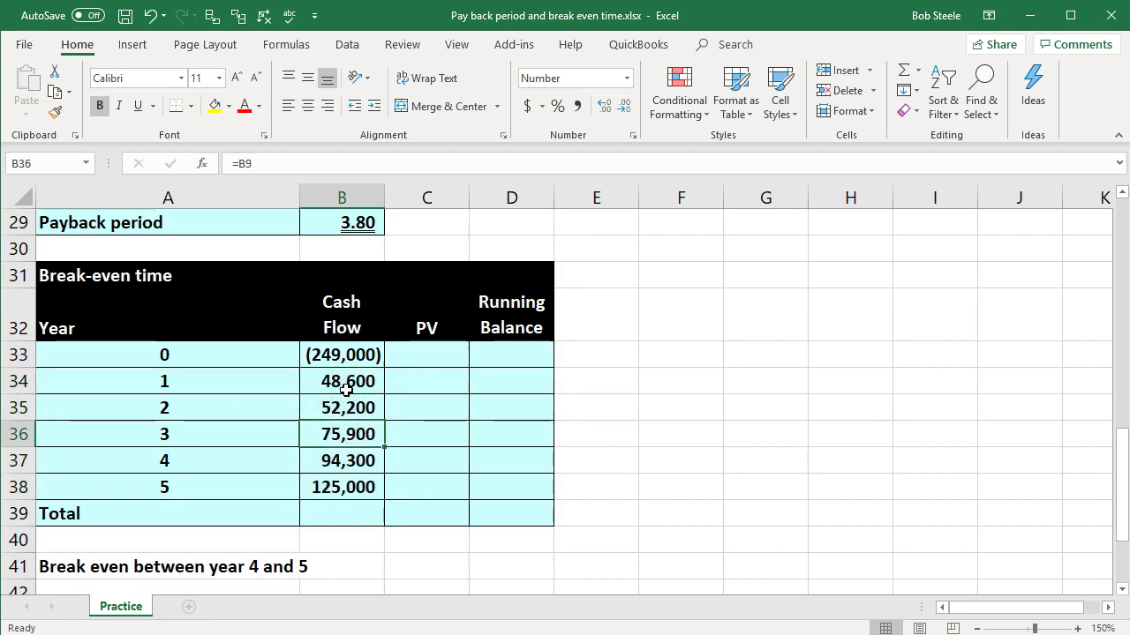
pyautogui.press('Down')
pyautogui.press('Down')
# Link the year 0 present value in C33 to the year 0 cash flow, =B33.
pyautogui.press('Right')
pyautogui.press('Up')
pyautogui.press('Up')
pyautogui.press('Up')
pyautogui.press('Up')
pyautogui.press('Up')
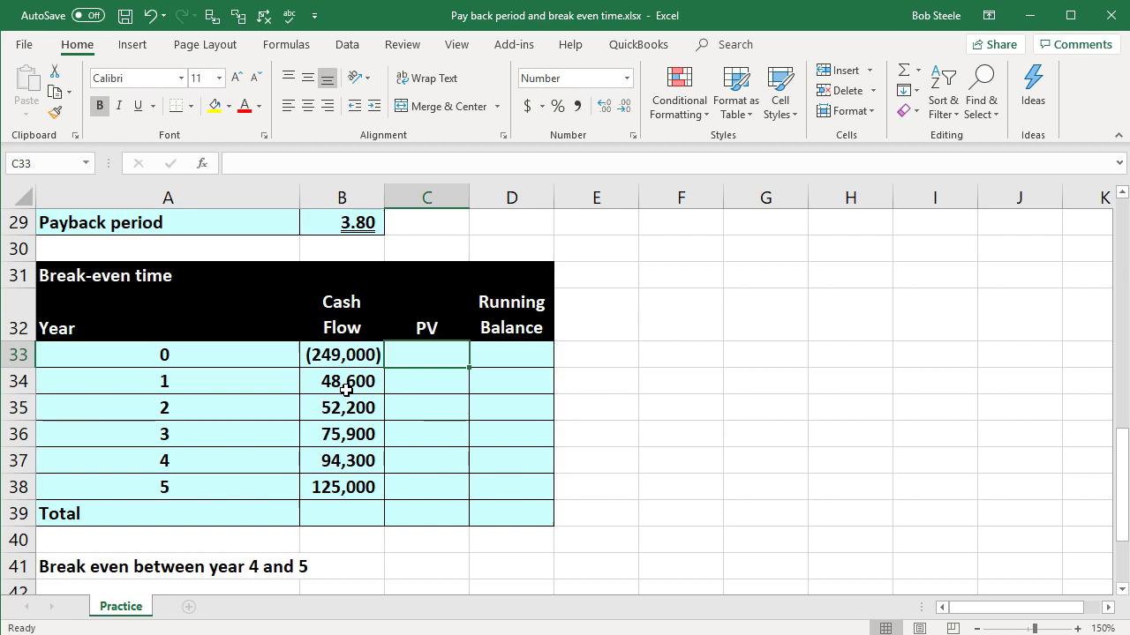
pyautogui.write('=')
pyautogui.press('Left')
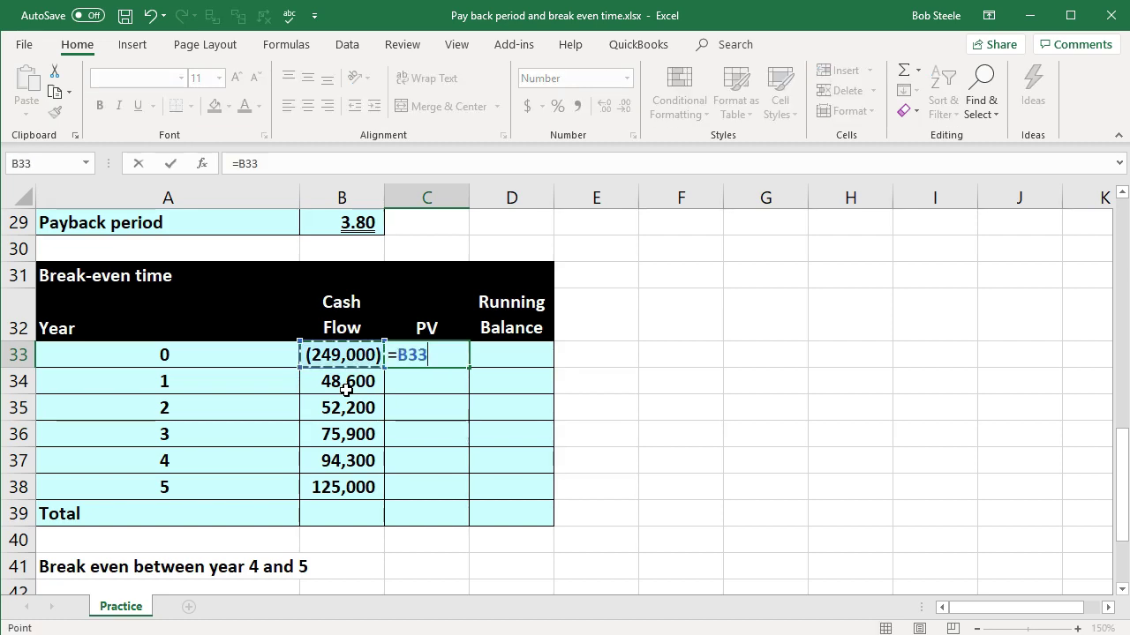
pyautogui.press('Return')
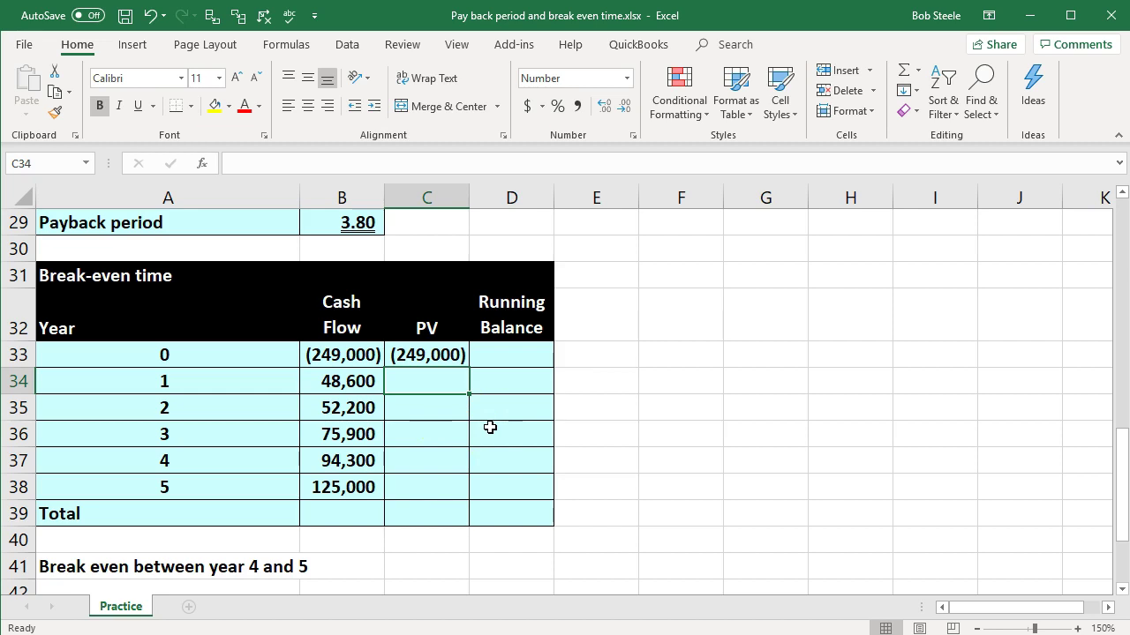
# Enter the year 1 present value formula =PV(B4,A34,0,B34) in C34, using the required return as the rate.
pyautogui.write('=')
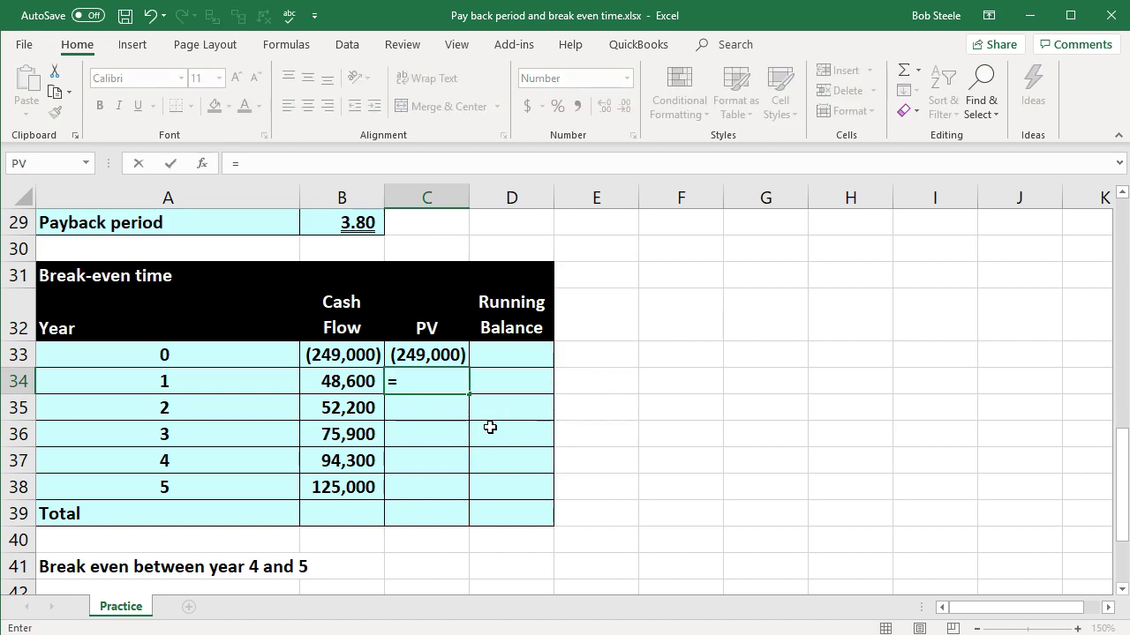
pyautogui.write('pv')
pyautogui.click(412, 413)
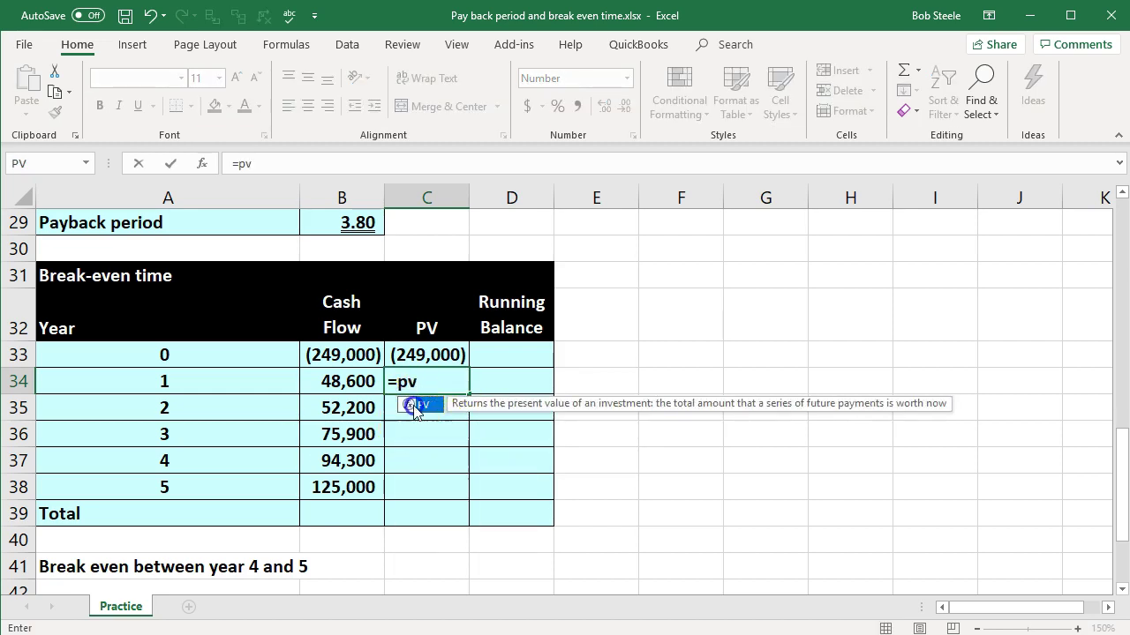
pyautogui.click(414, 407)
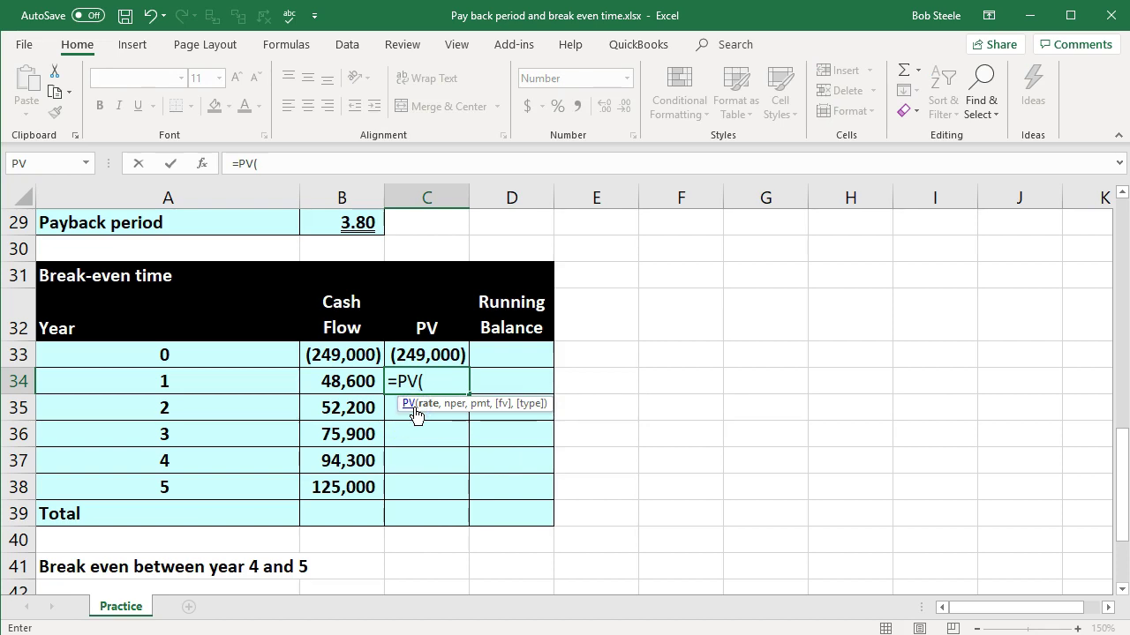
pyautogui.scroll(9, 443, 381)
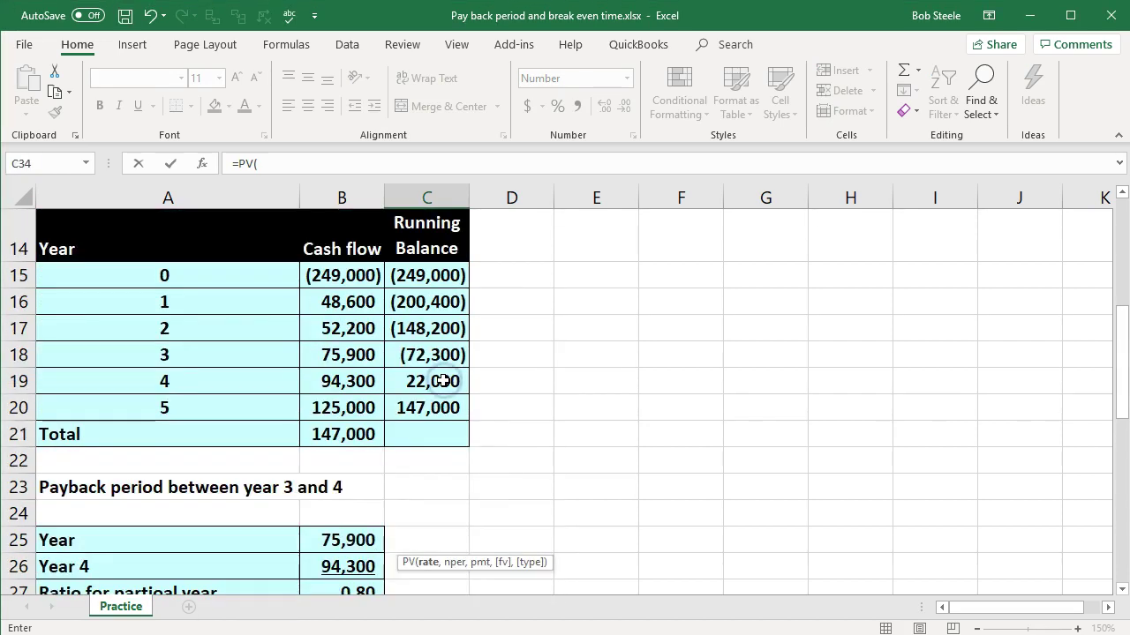
pyautogui.click(362, 276)
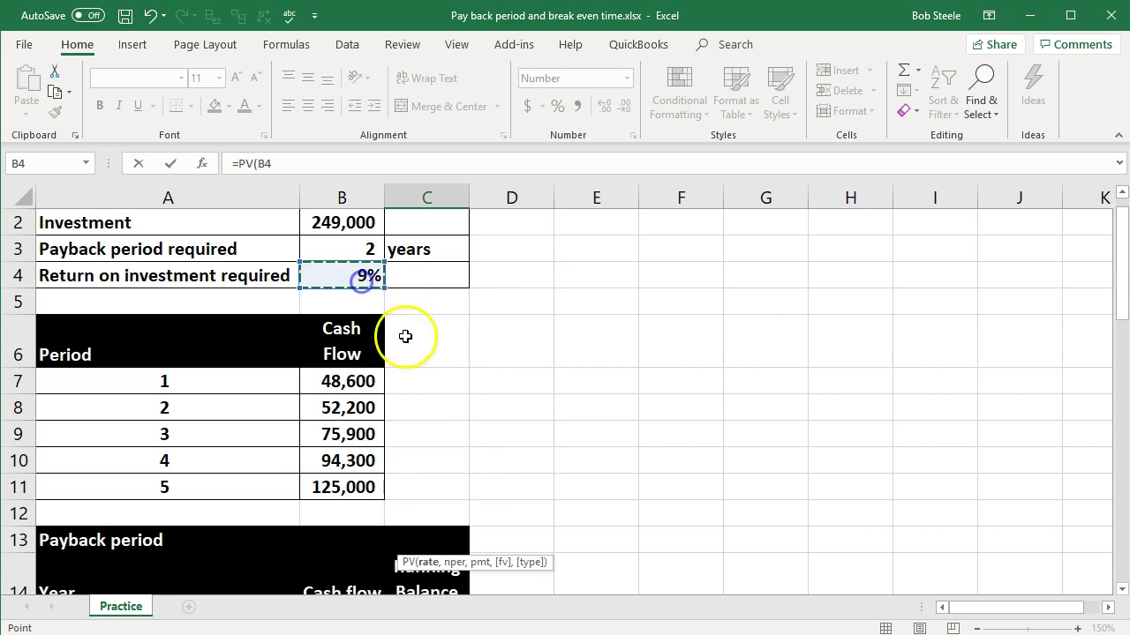
pyautogui.scroll(1, 415, 353)
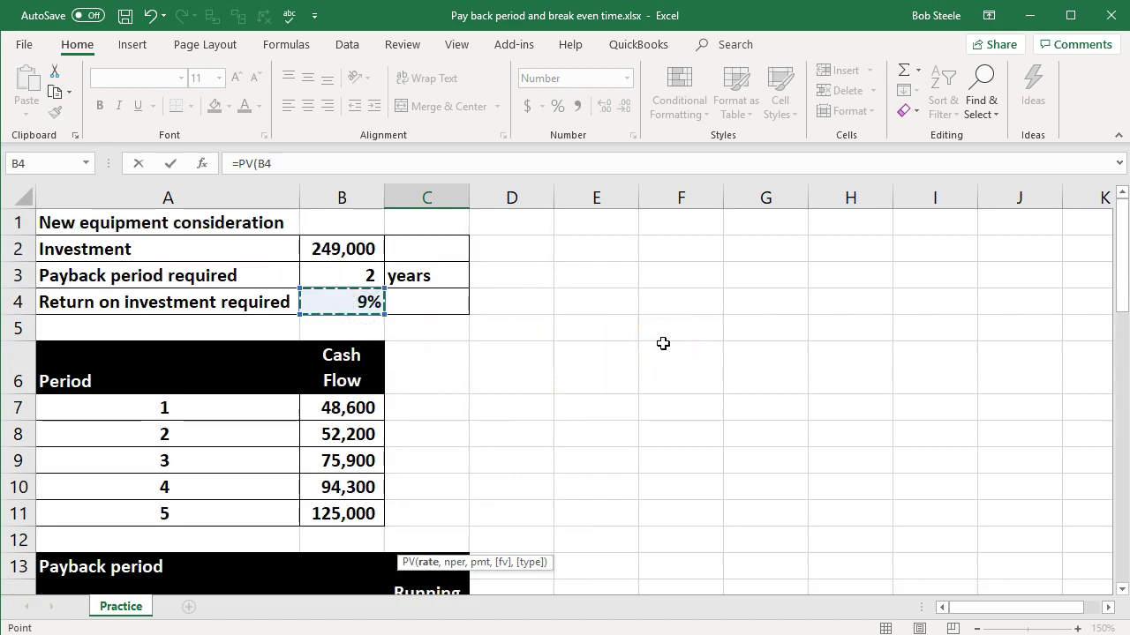
pyautogui.scroll(-9, 662, 343)
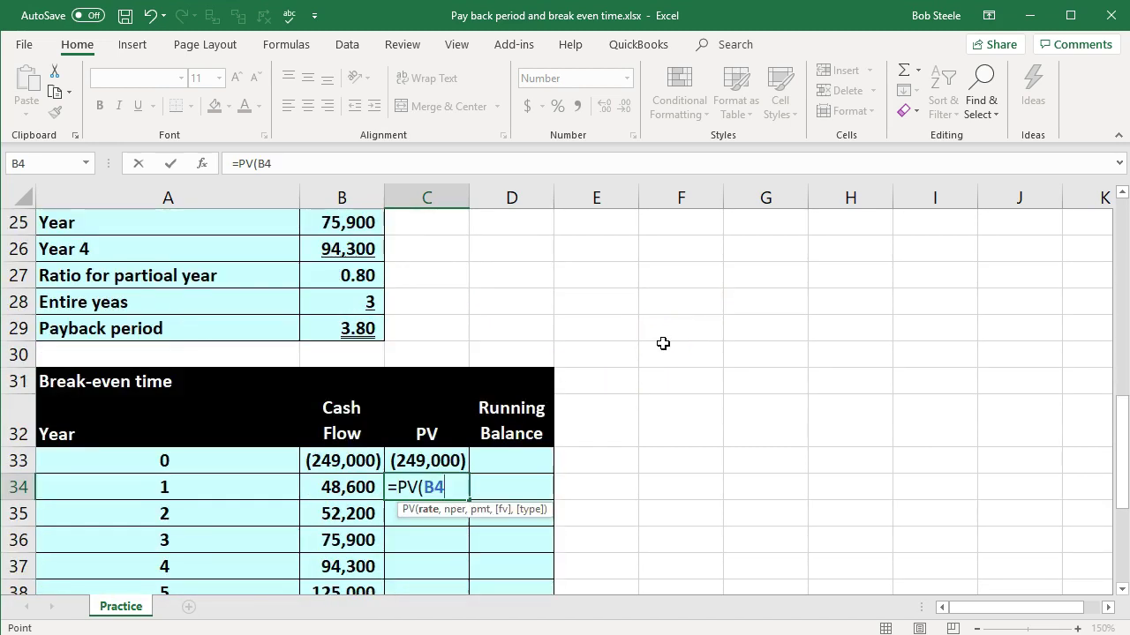
pyautogui.write(',')
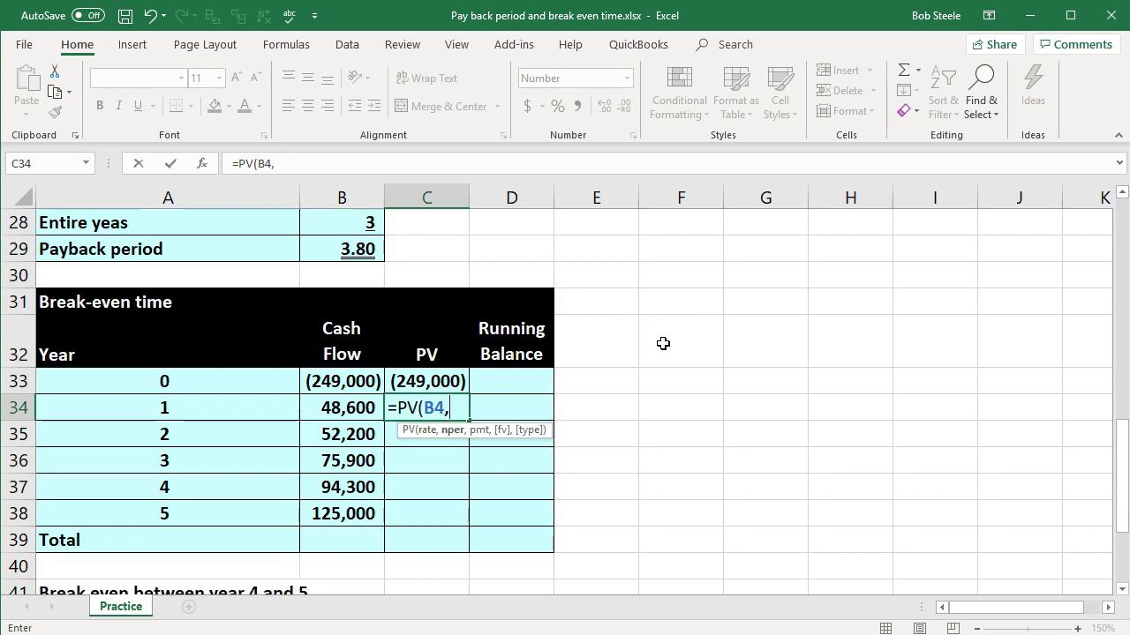
pyautogui.click(180, 407)
pyautogui.write(',')
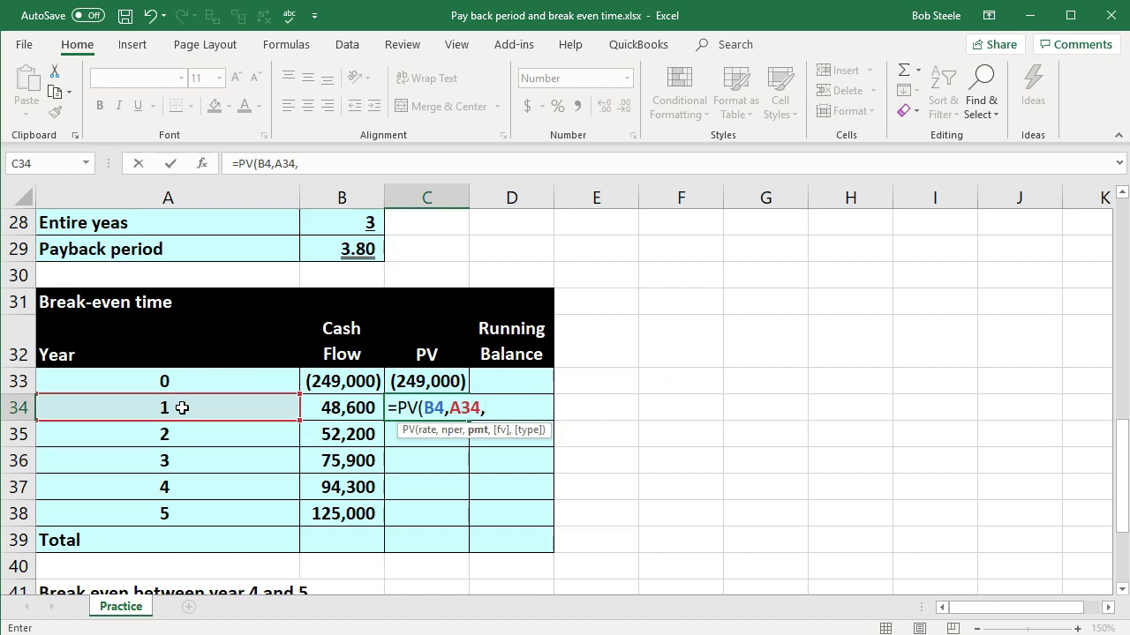
pyautogui.write('0,')
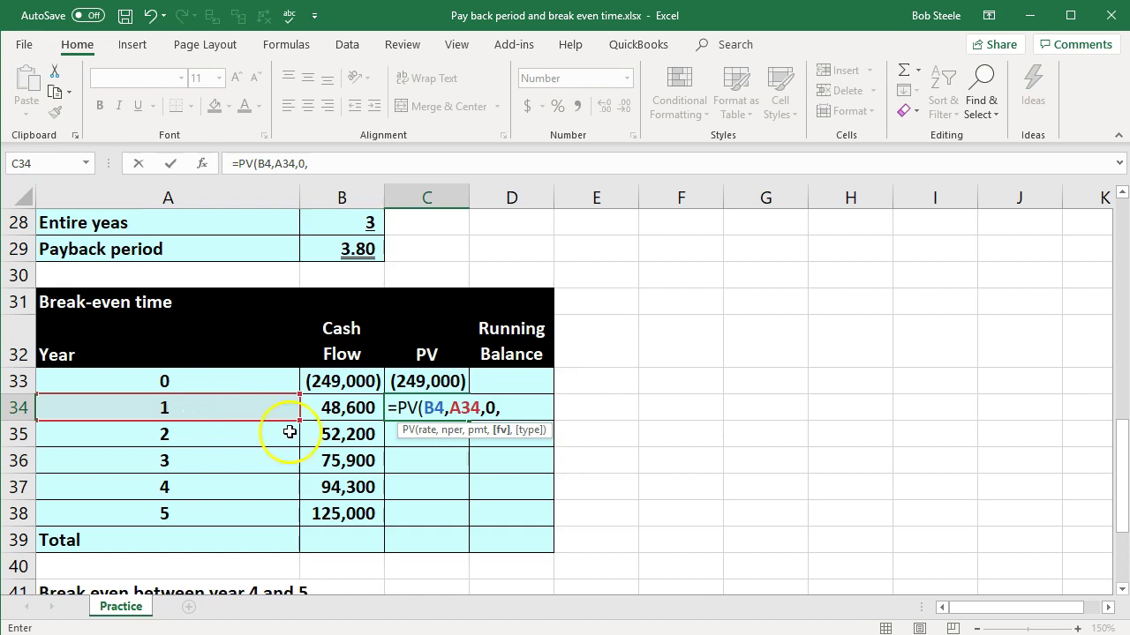
pyautogui.click(335, 407)
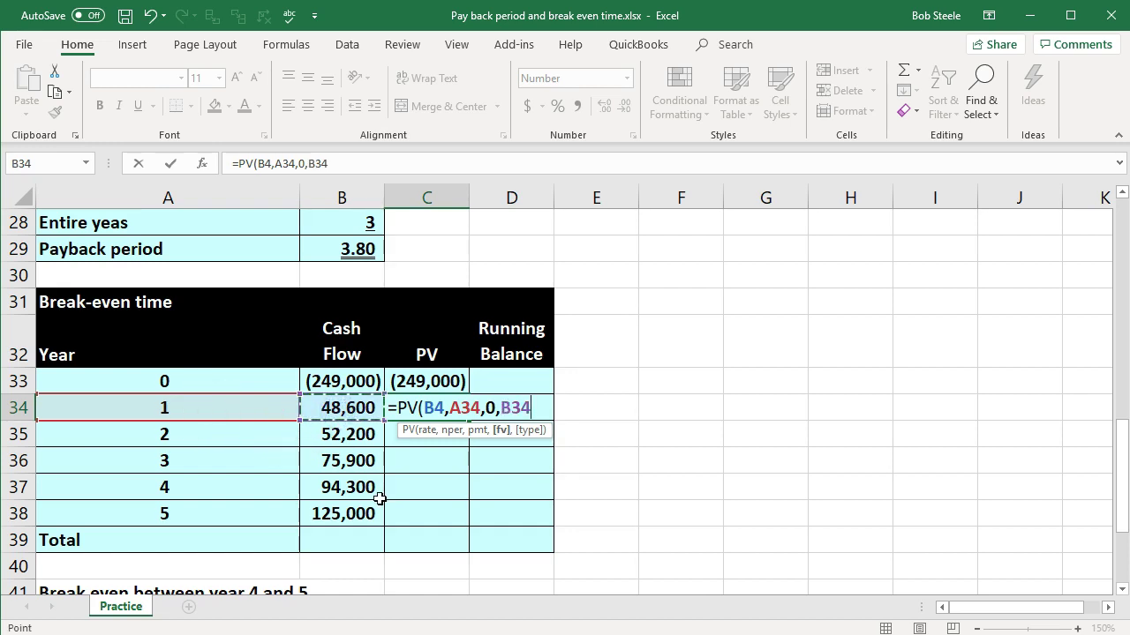
pyautogui.press('Return')
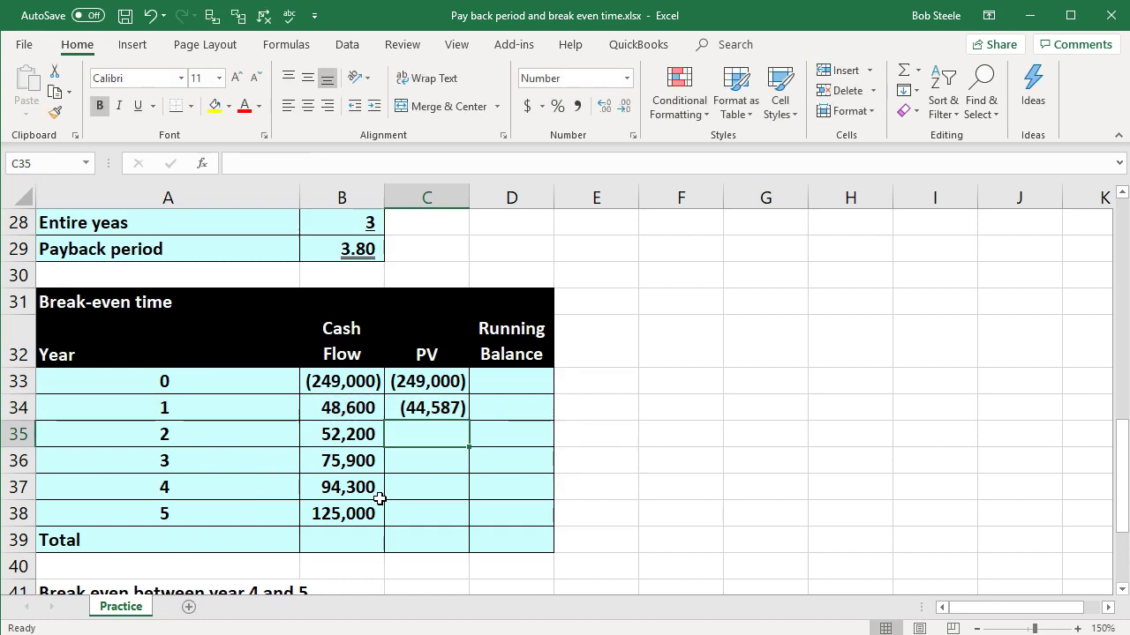
# Reverse the sign of the year 1 present value in C34 by putting a minus in front of the PV function.
pyautogui.click(411, 408)
pyautogui.doubleClick(406, 408)
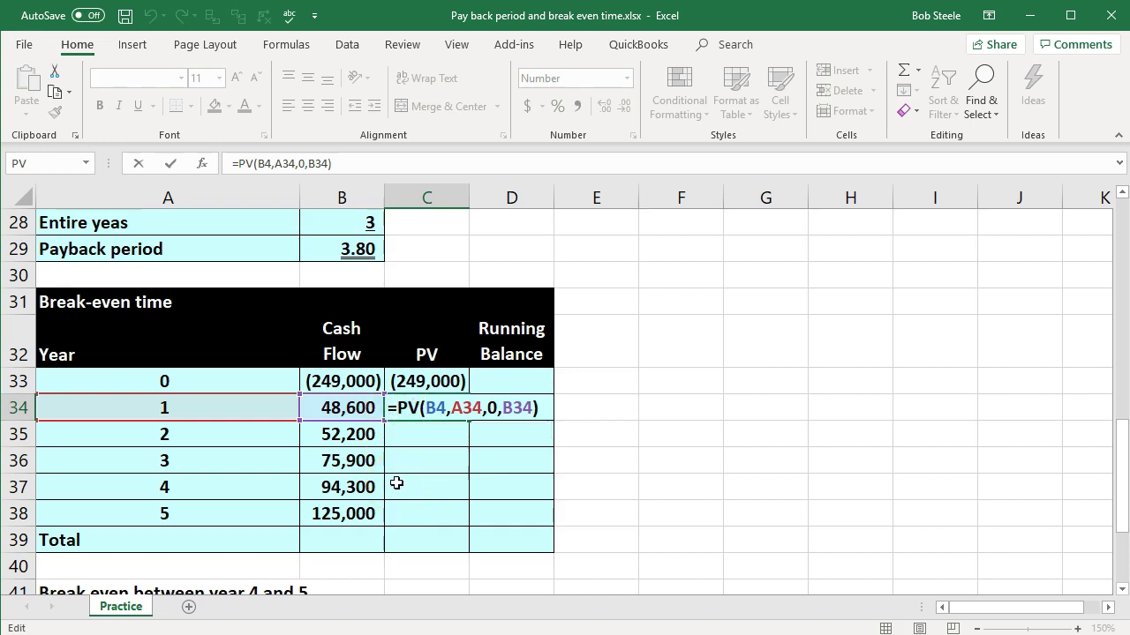
pyautogui.write('-')
pyautogui.press('Return')
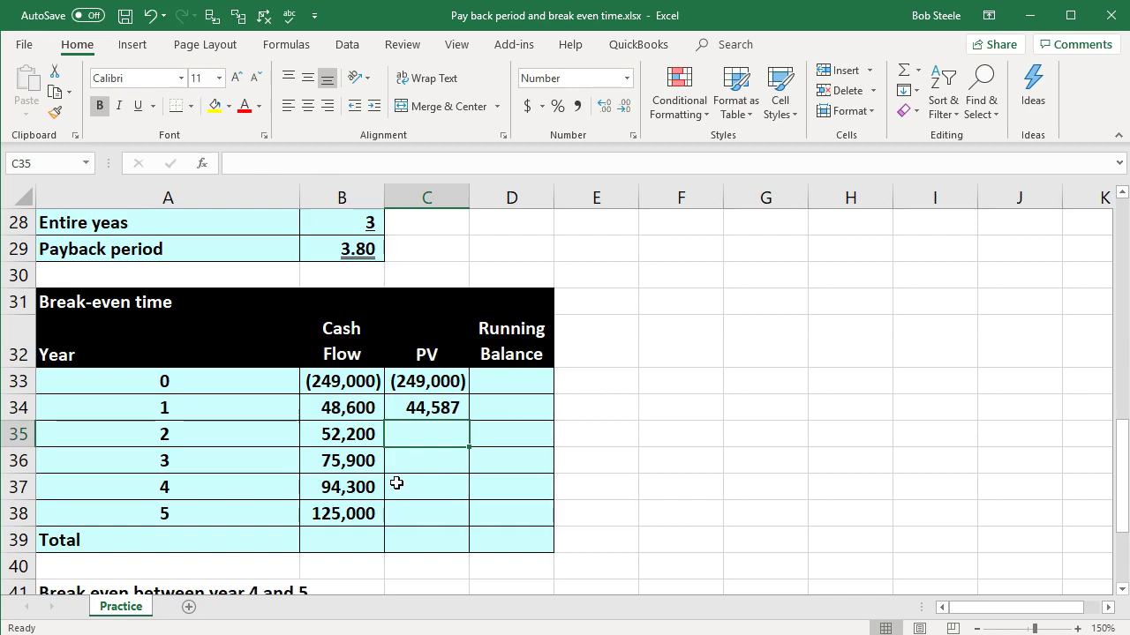
# Enter the year 2 present value formula -PV(B4,A35,0,B35) in C35 of the break-even time table.
pyautogui.write('-')
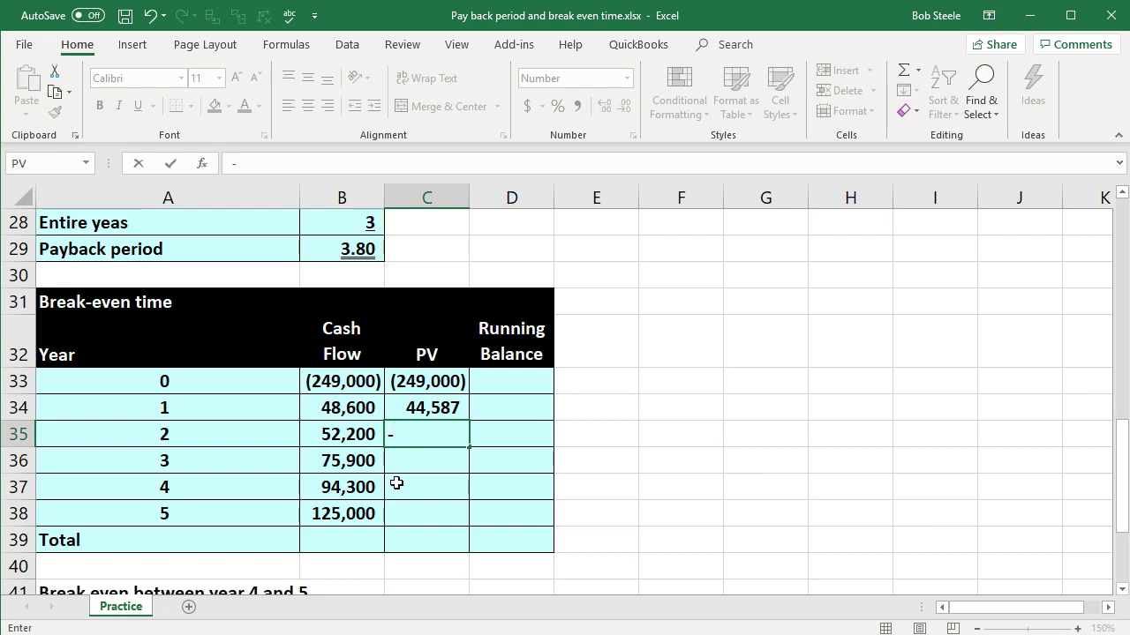
pyautogui.write('pv')
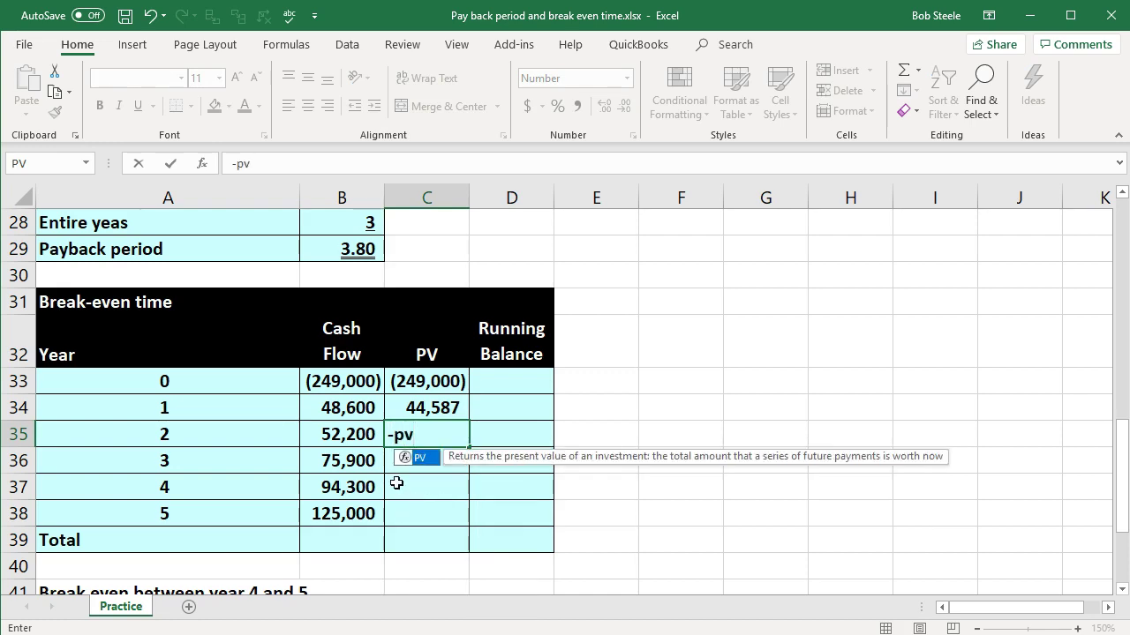
pyautogui.doubleClick(409, 459)
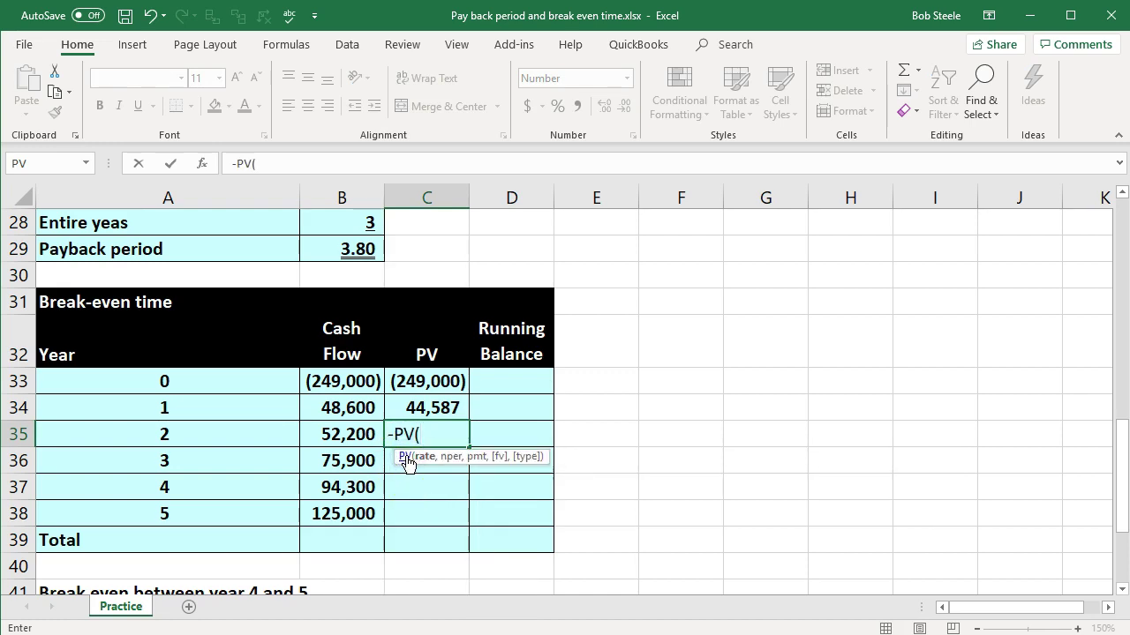
pyautogui.scroll(9, 406, 512)
pyautogui.click(350, 305)
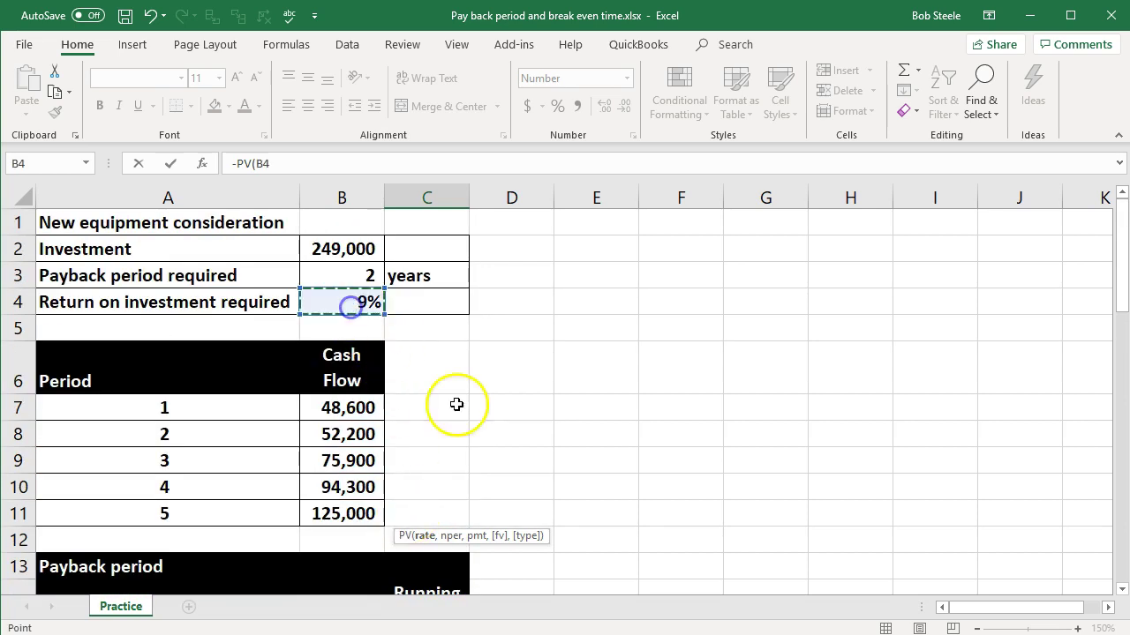
pyautogui.scroll(-7, 456, 404)
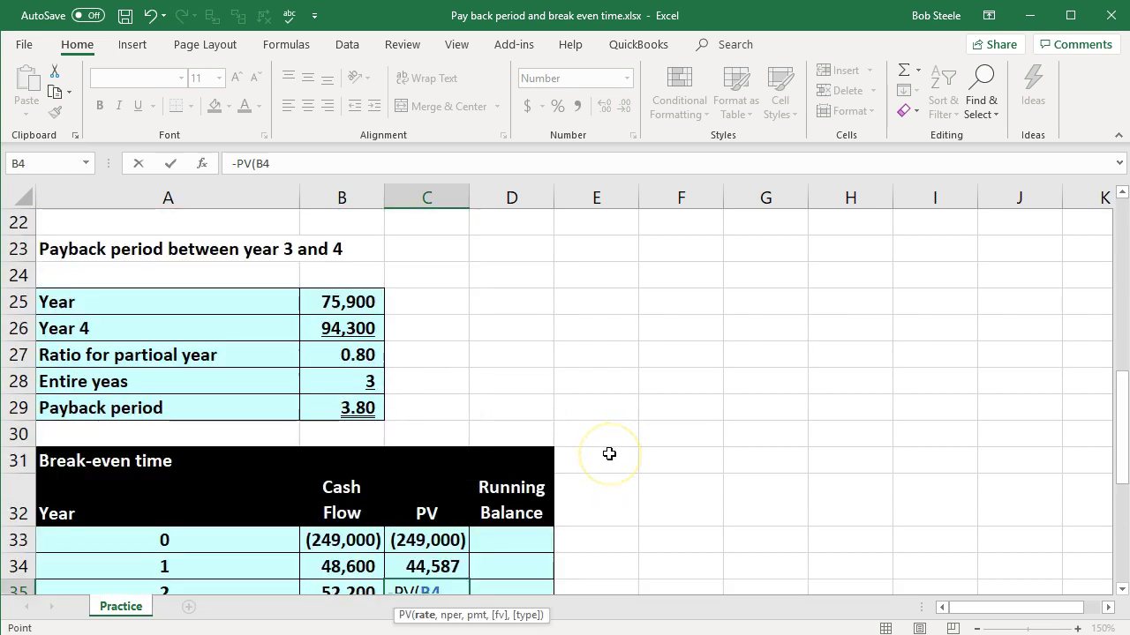
pyautogui.scroll(-1, 609, 454)
pyautogui.write(',')
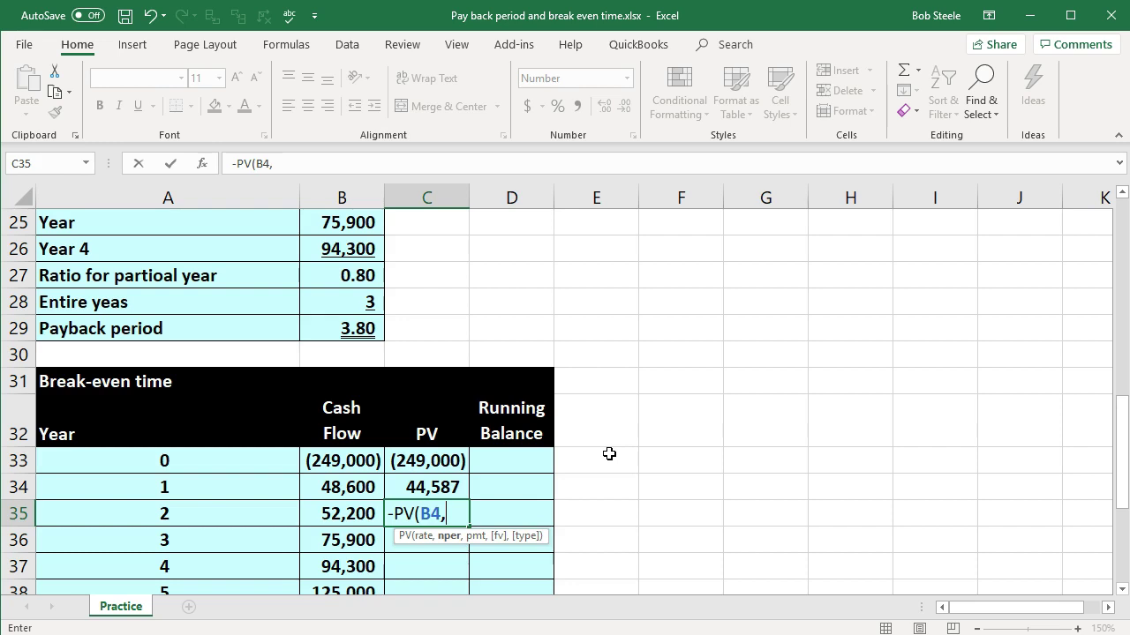
pyautogui.click(197, 521)
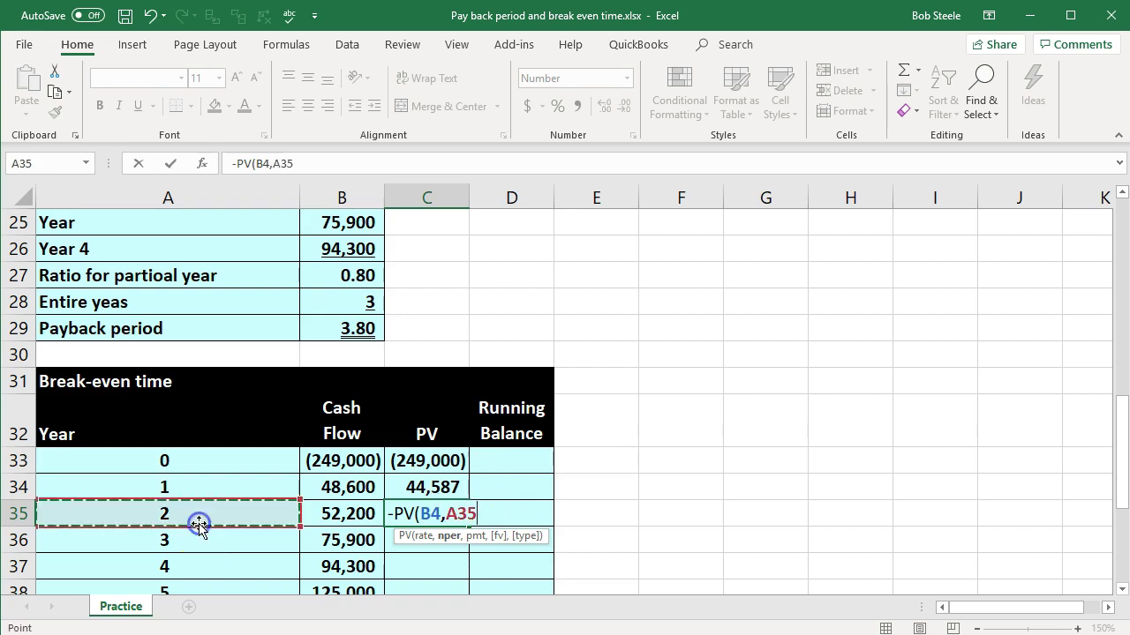
pyautogui.write(',')
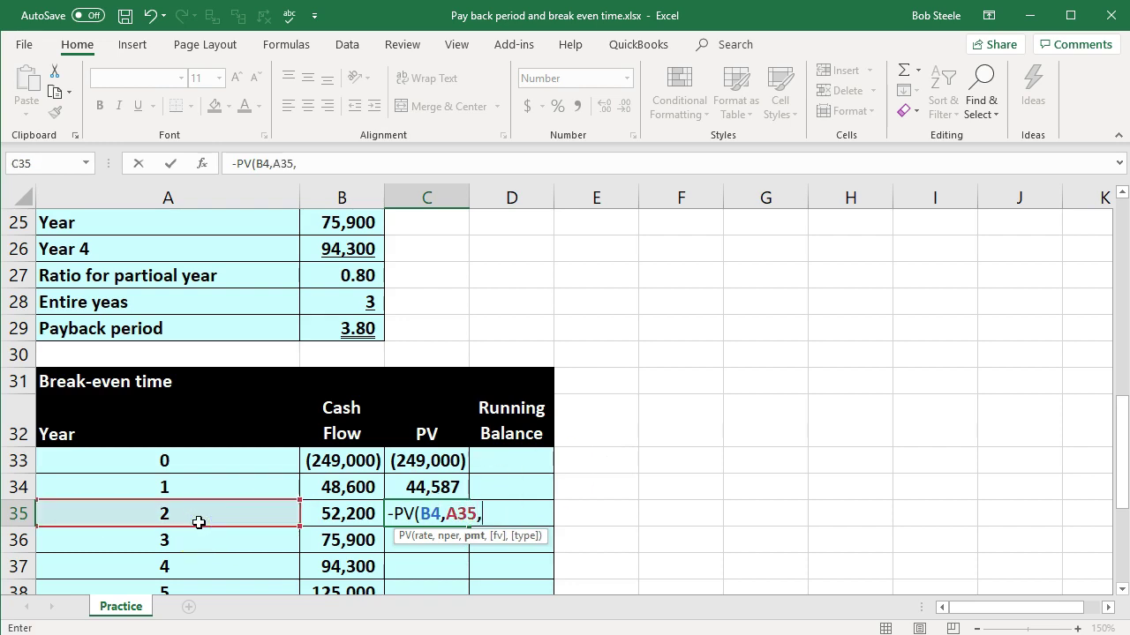
pyautogui.write(',')
pyautogui.click(355, 519)
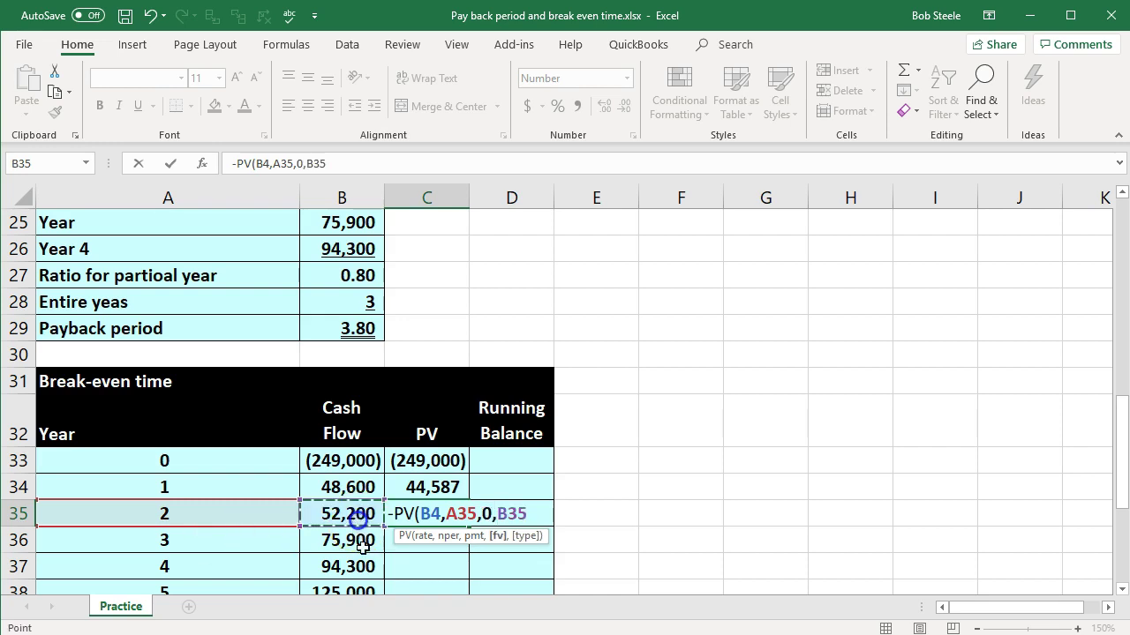
pyautogui.press('Return')
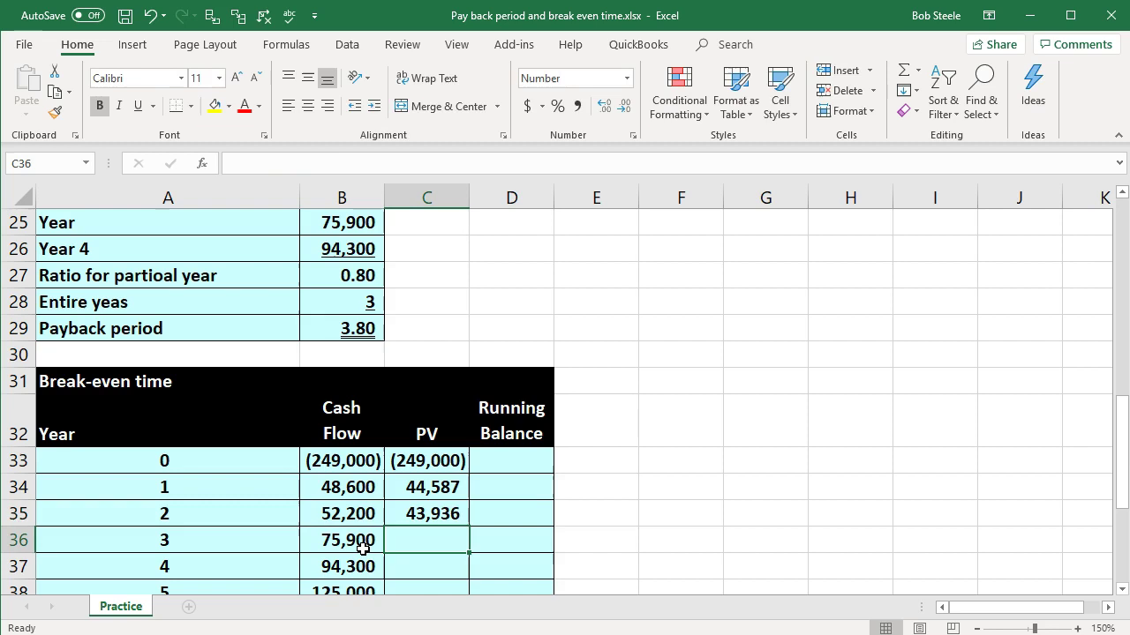
# Enter the year 3 present value formula -PV(B4,A36,0,B36) in C36 of the break-even time table.
pyautogui.scroll(-1, 365, 545)
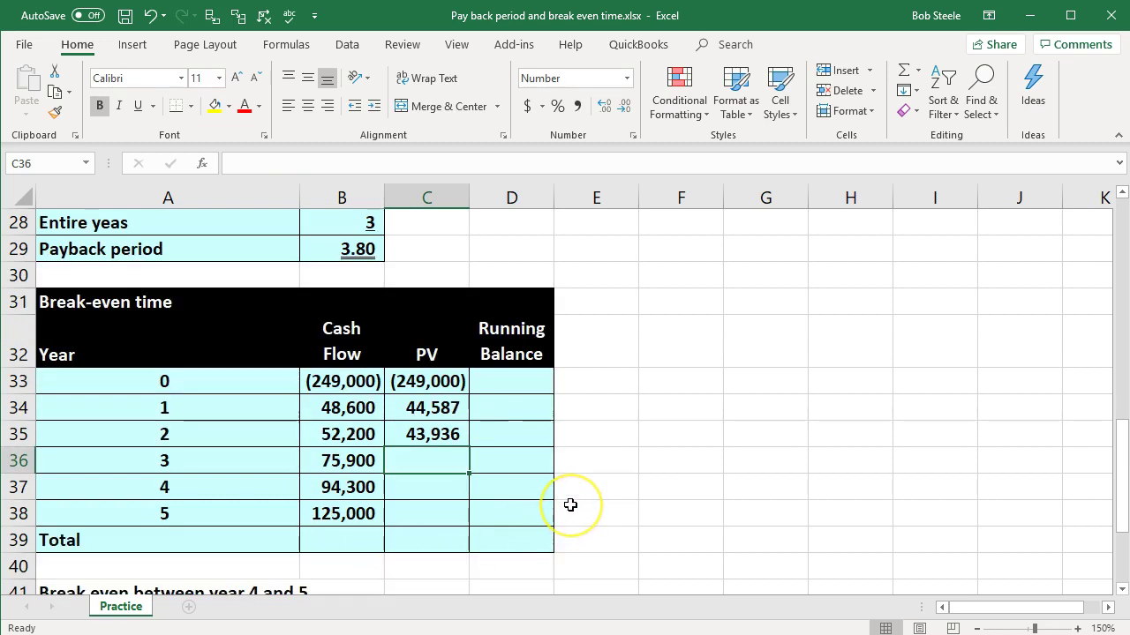
pyautogui.write('=')
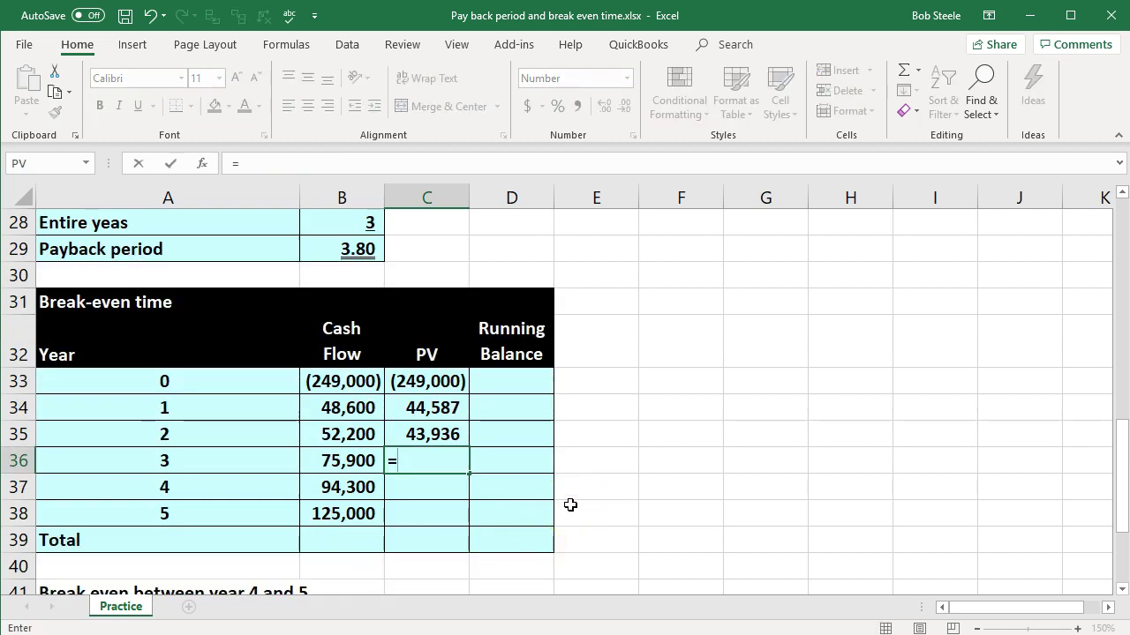
pyautogui.press('BackSpace')
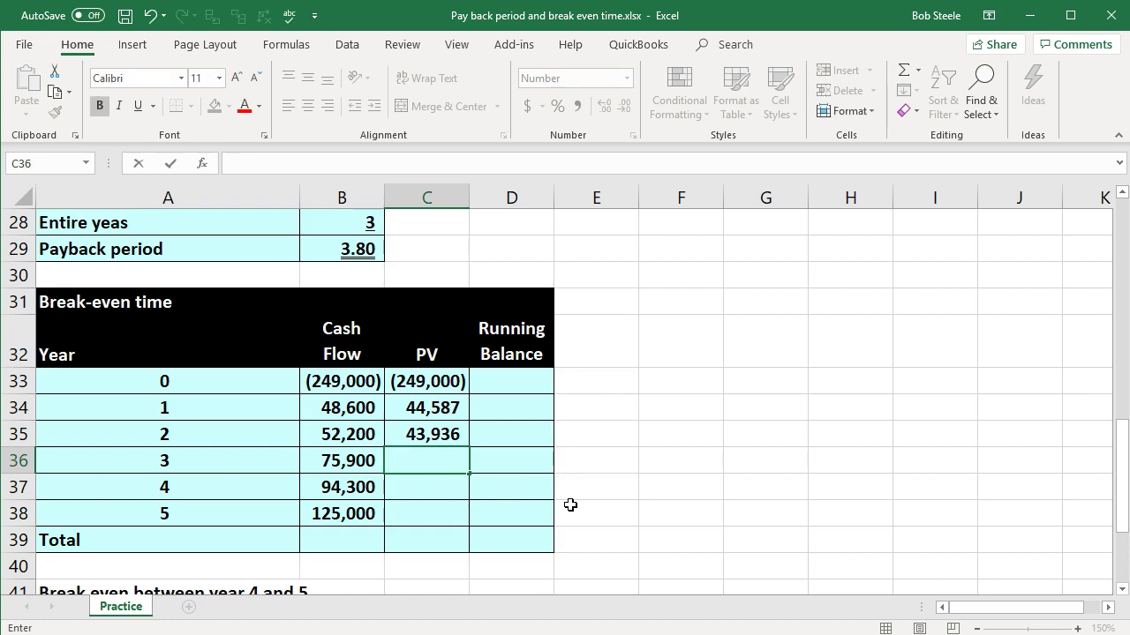
pyautogui.write('-pv')
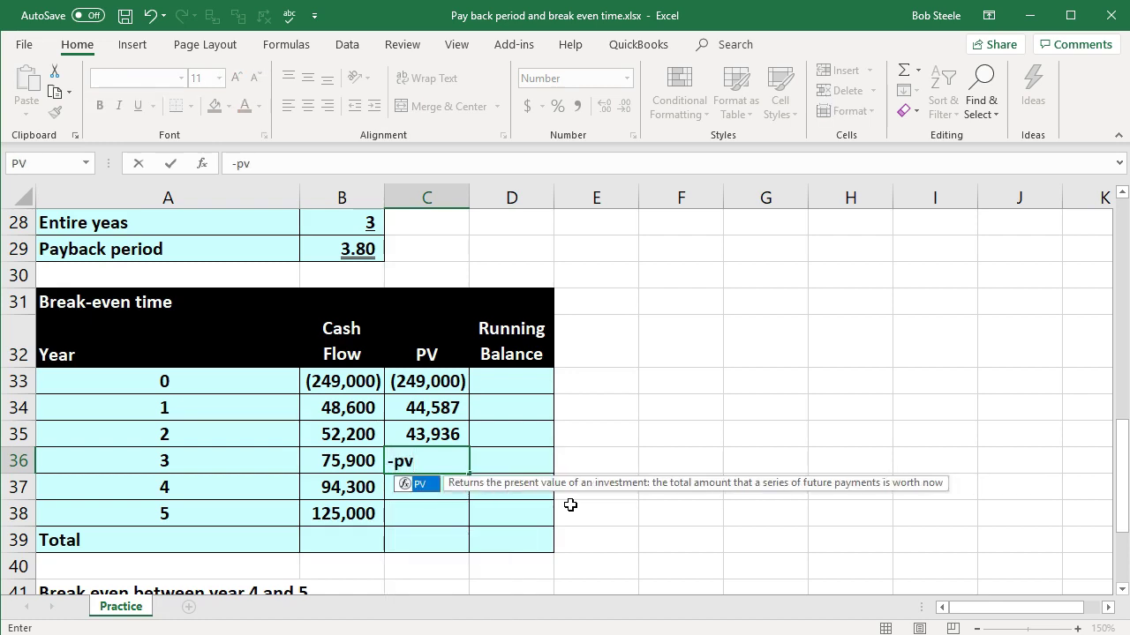
pyautogui.doubleClick(406, 485)
pyautogui.scroll(9, 468, 468)
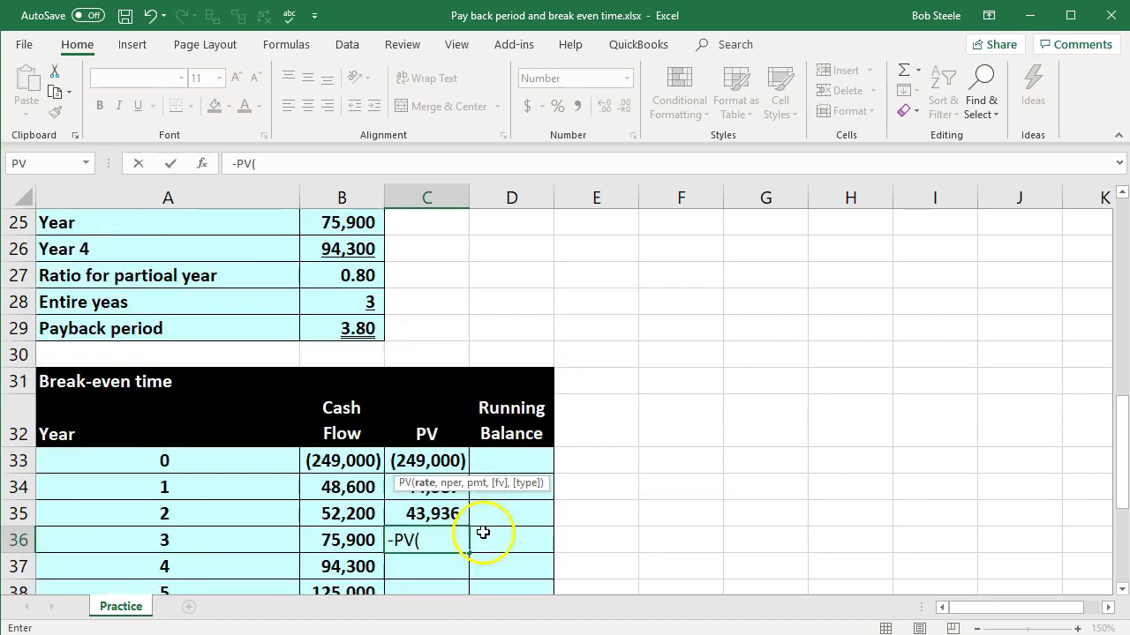
pyautogui.click(368, 297)
pyautogui.scroll(-2, 582, 421)
pyautogui.scroll(-2, 582, 421)
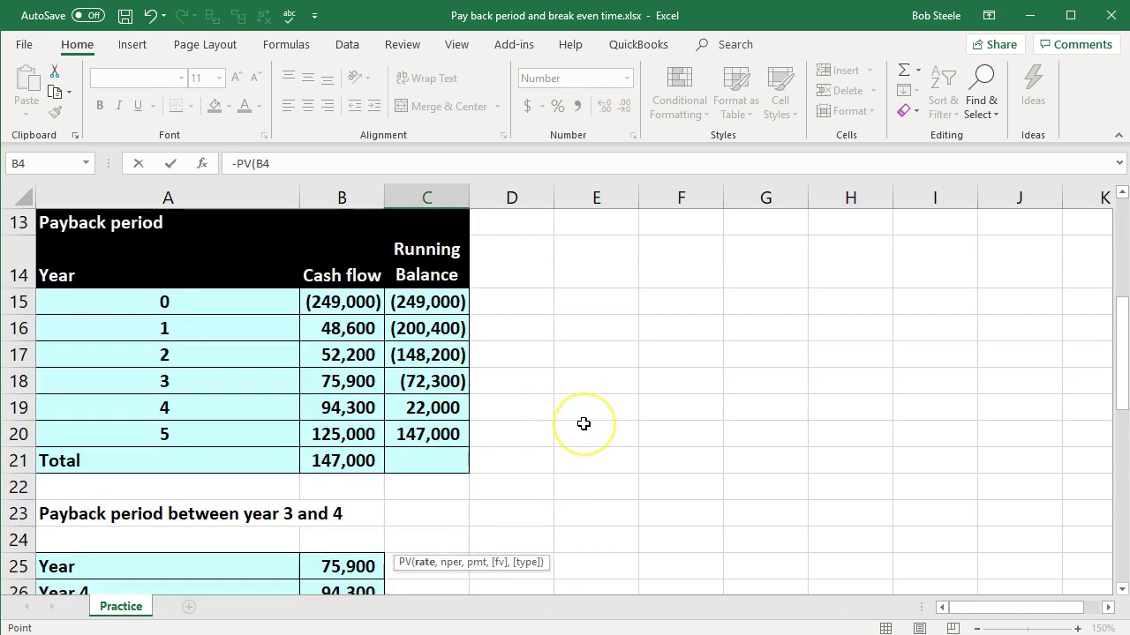
pyautogui.write(',')
pyautogui.scroll(-2, 583, 423)
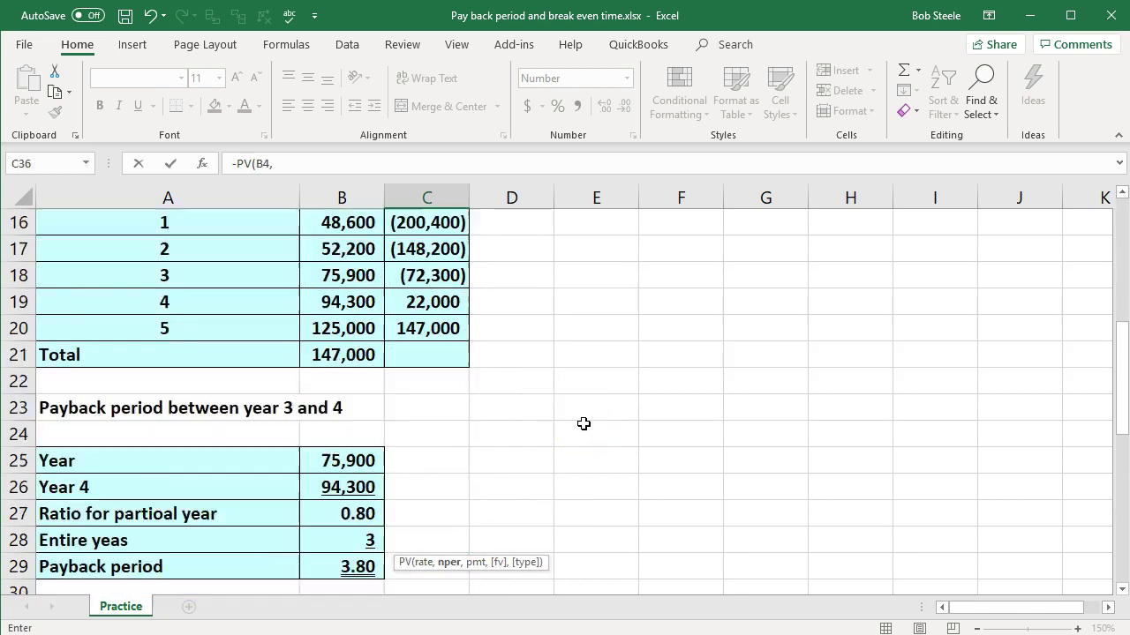
pyautogui.scroll(-3, 583, 423)
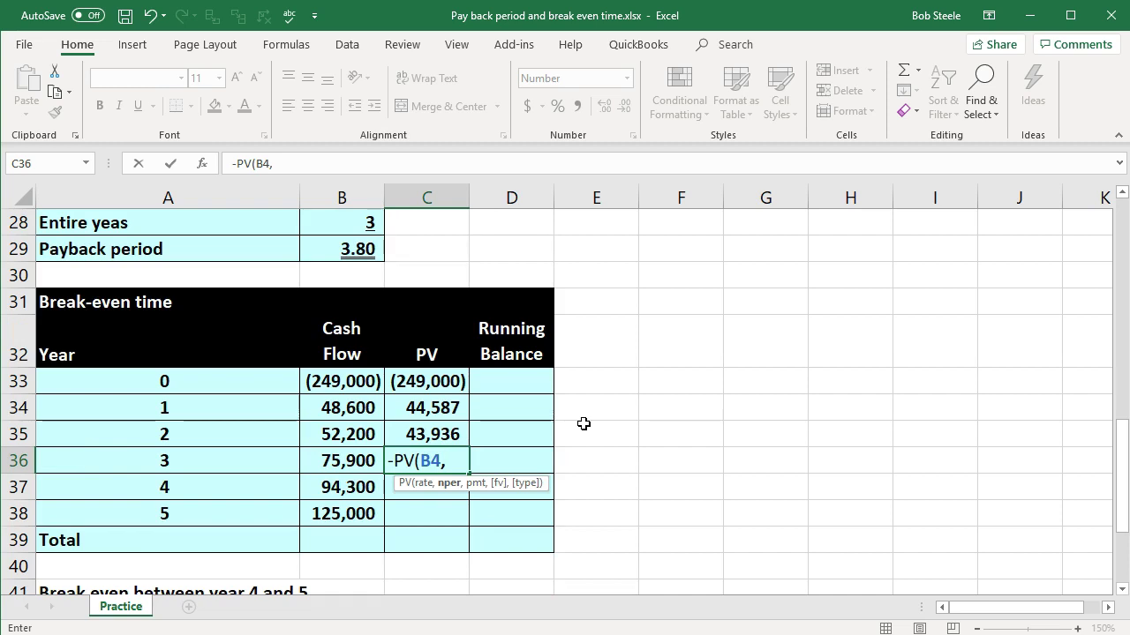
pyautogui.click(214, 460)
pyautogui.write(',')
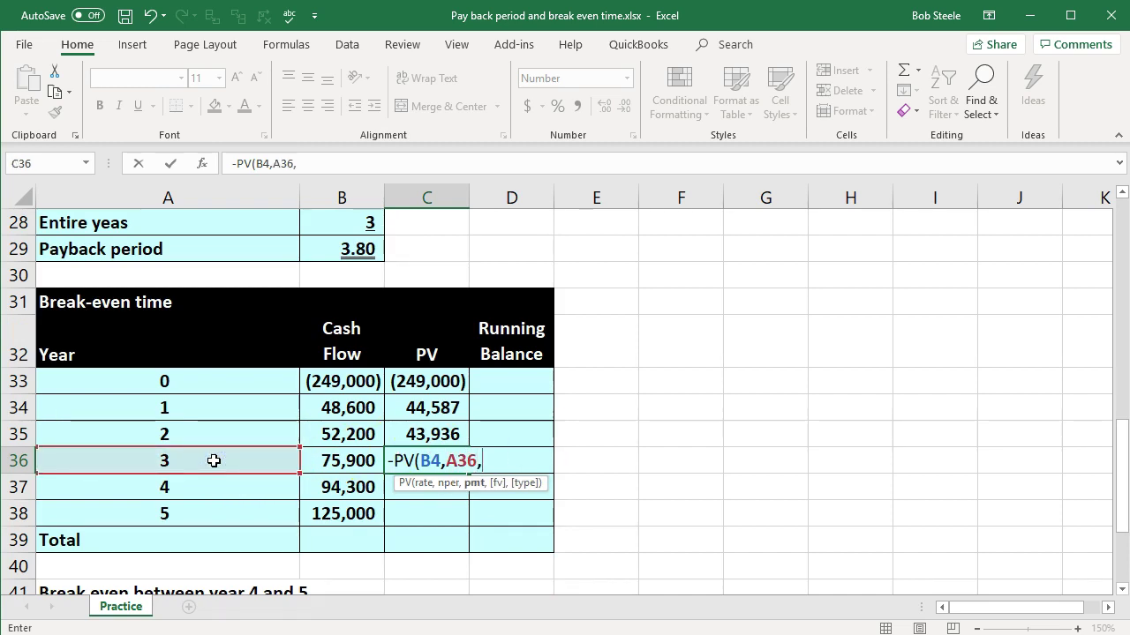
pyautogui.write('0,')
pyautogui.click(331, 459)
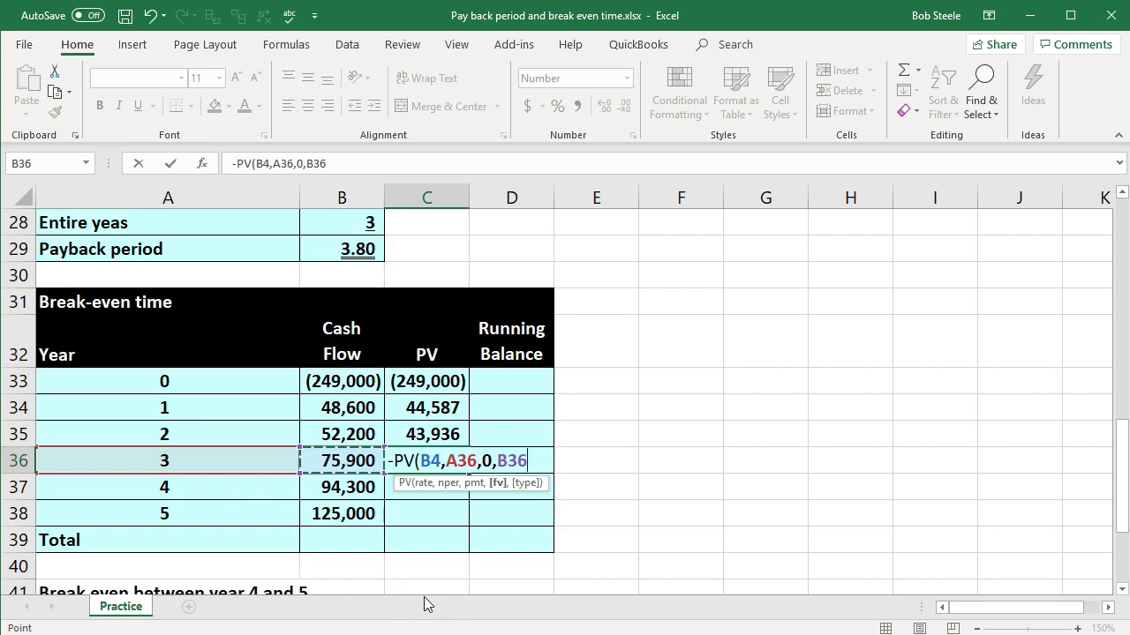
pyautogui.press('Return')
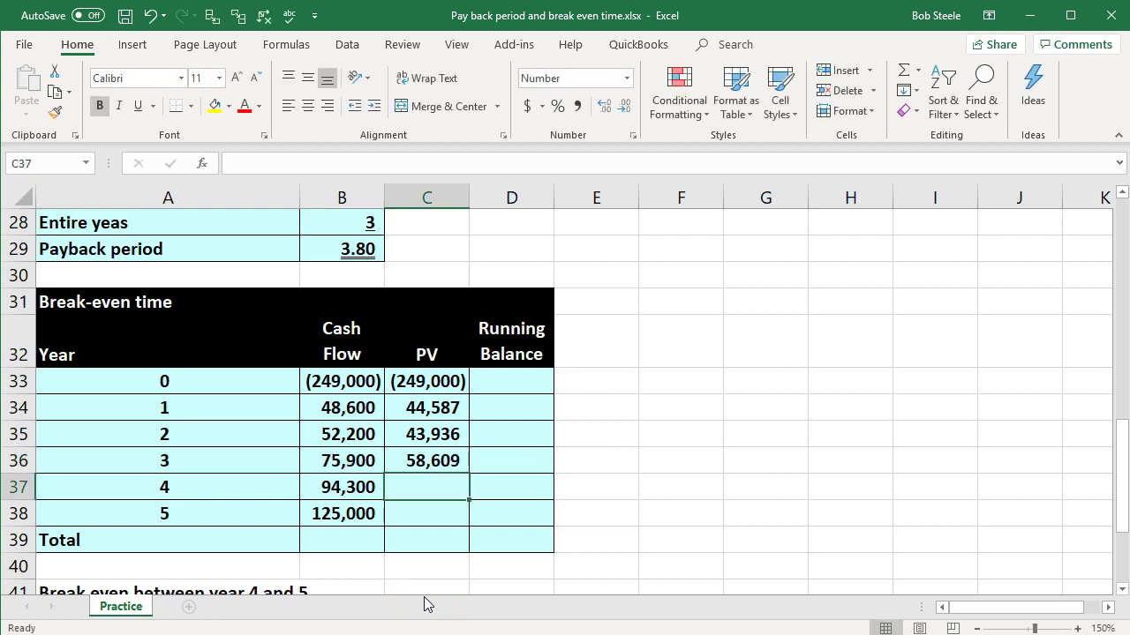
# Enter the year 4 present value formula -PV(B4,A37,0,B37) in C37 of the break-even time table.
pyautogui.write('-pv')
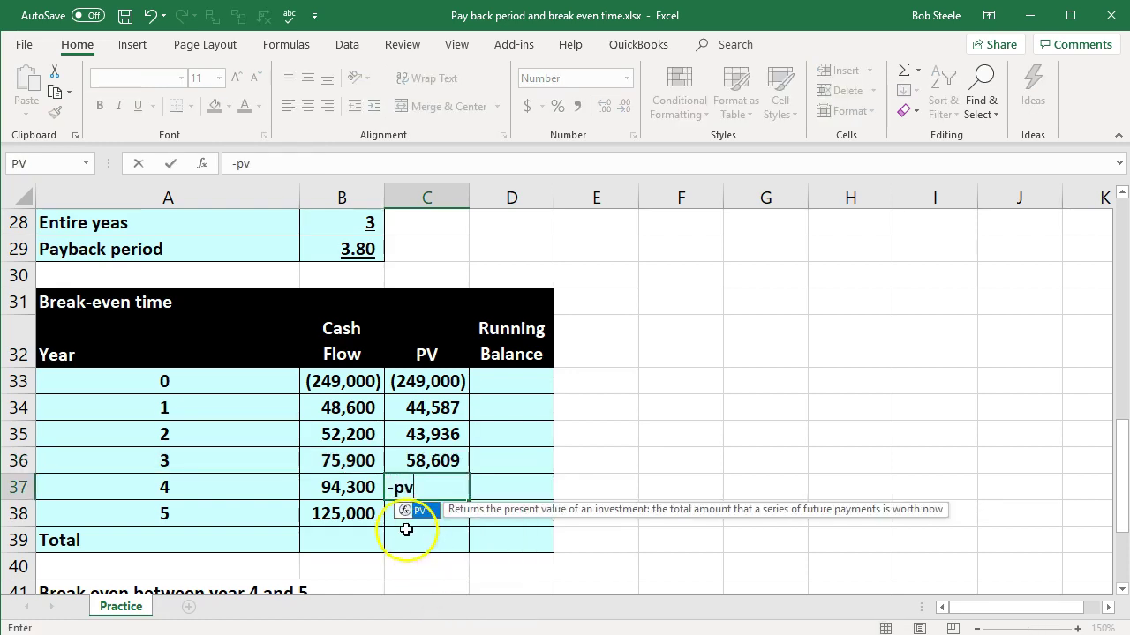
pyautogui.doubleClick(404, 514)
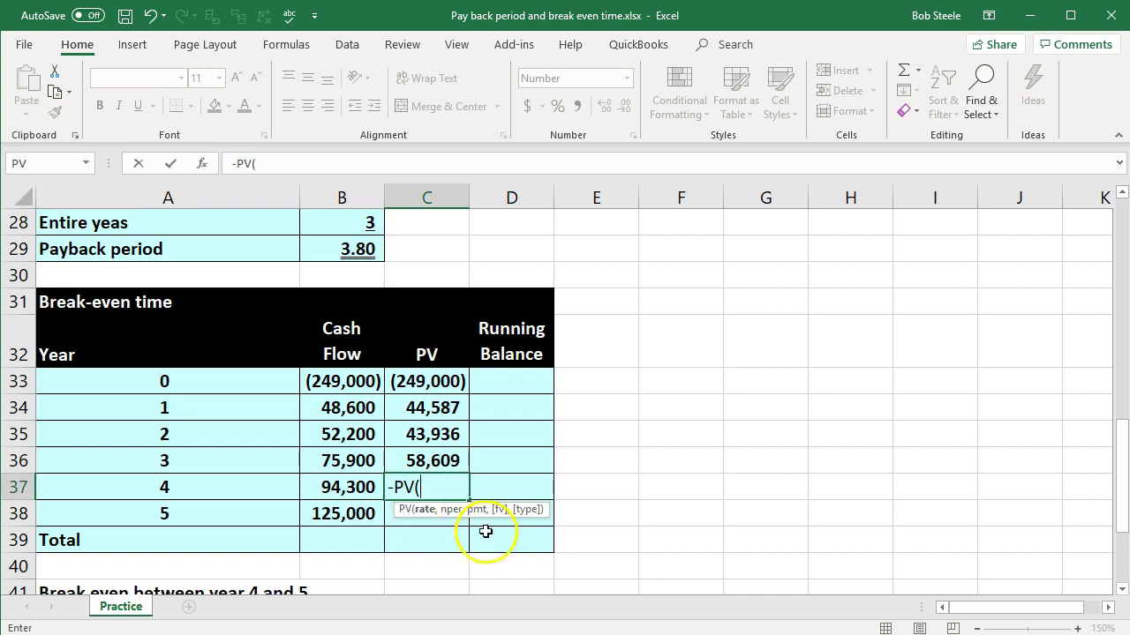
pyautogui.scroll(9, 485, 531)
pyautogui.click(362, 299)
pyautogui.scroll(-1, 602, 388)
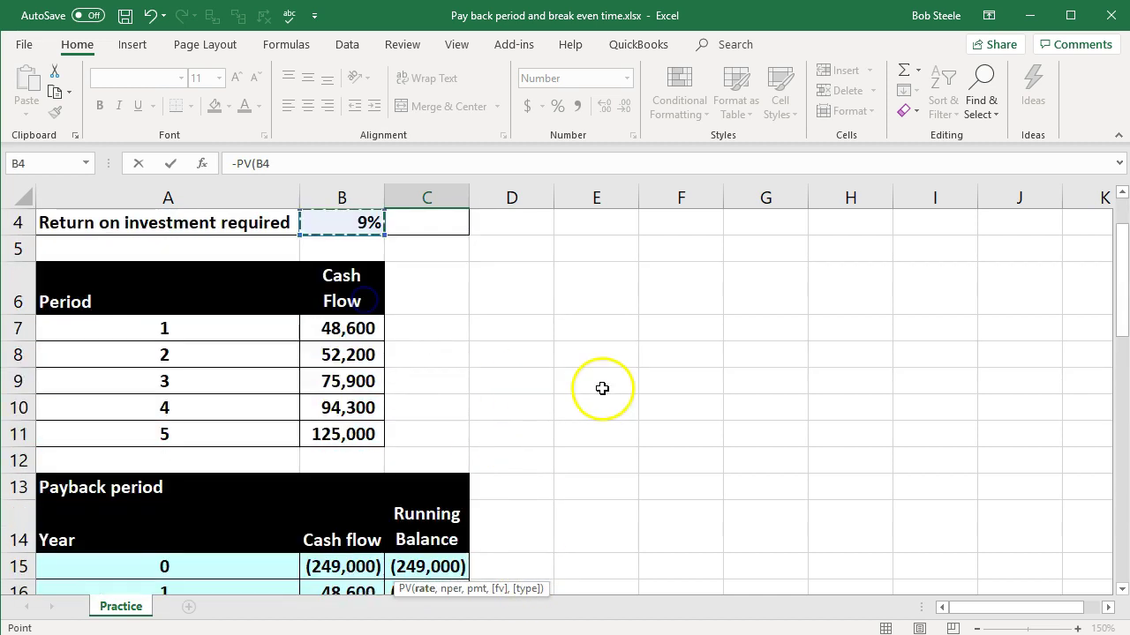
pyautogui.scroll(-8, 604, 392)
pyautogui.write(',')
pyautogui.click(227, 487)
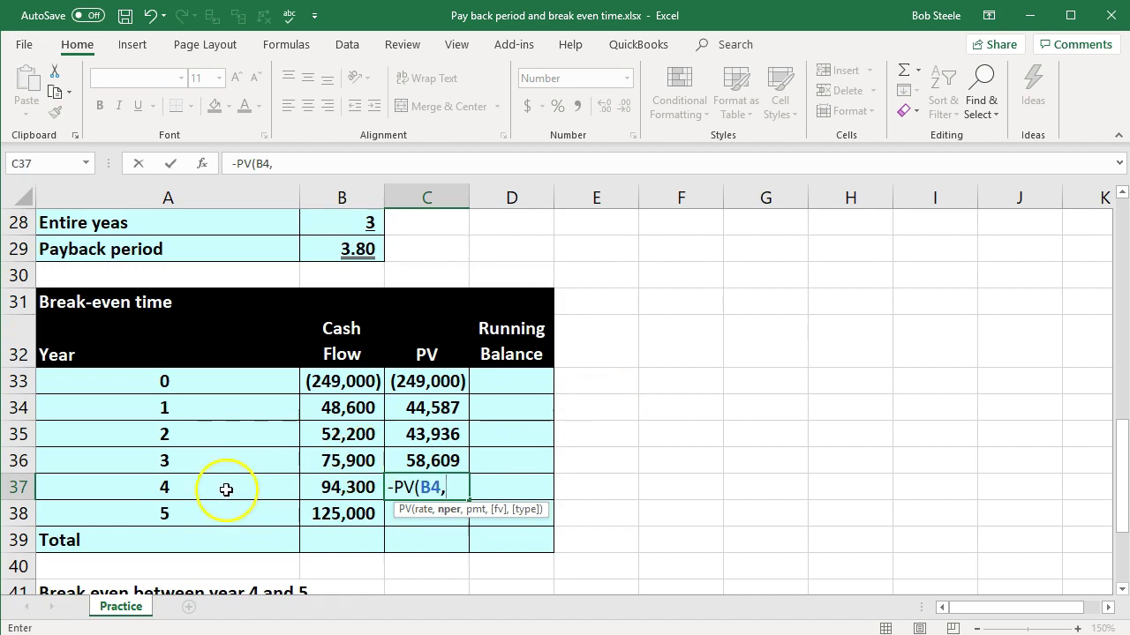
pyautogui.write(',')
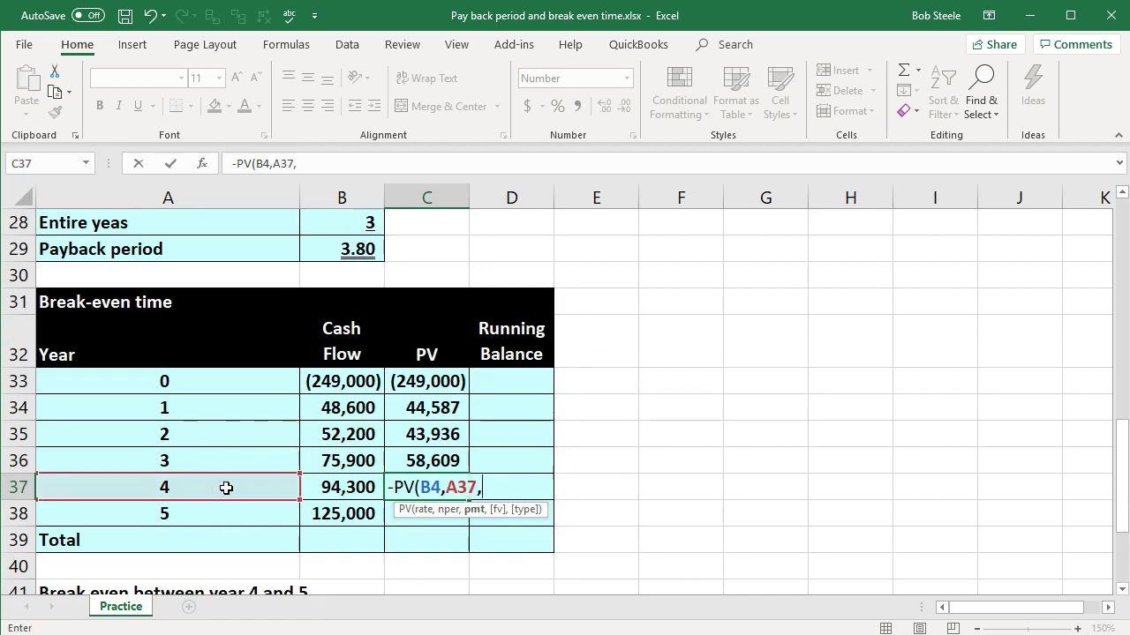
pyautogui.write('0,')
pyautogui.click(326, 487)
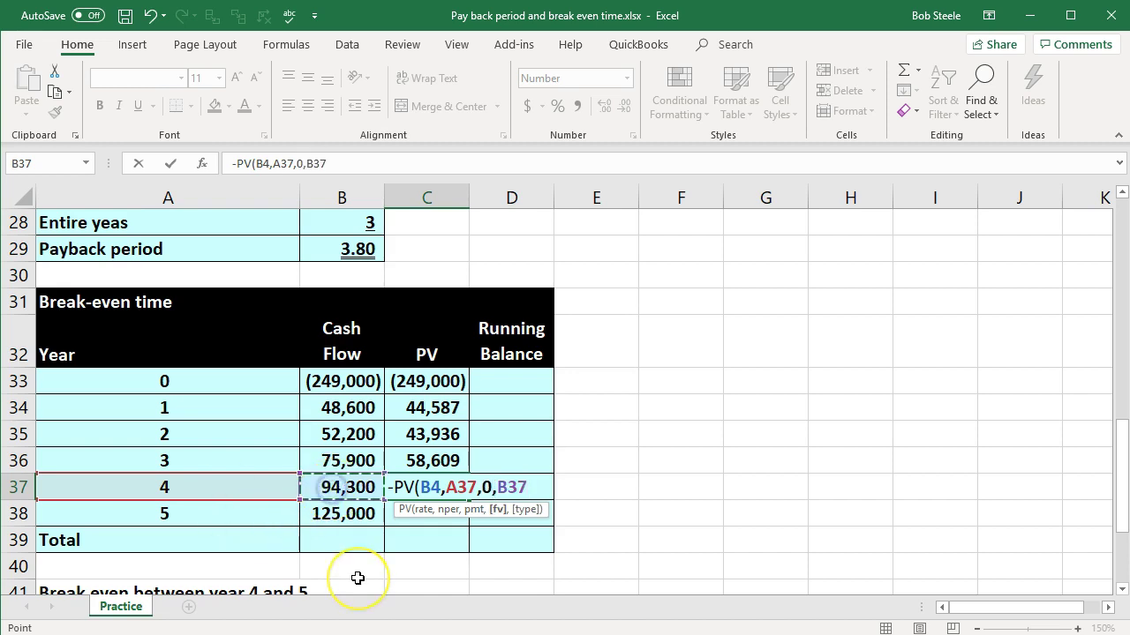
pyautogui.press('Return')
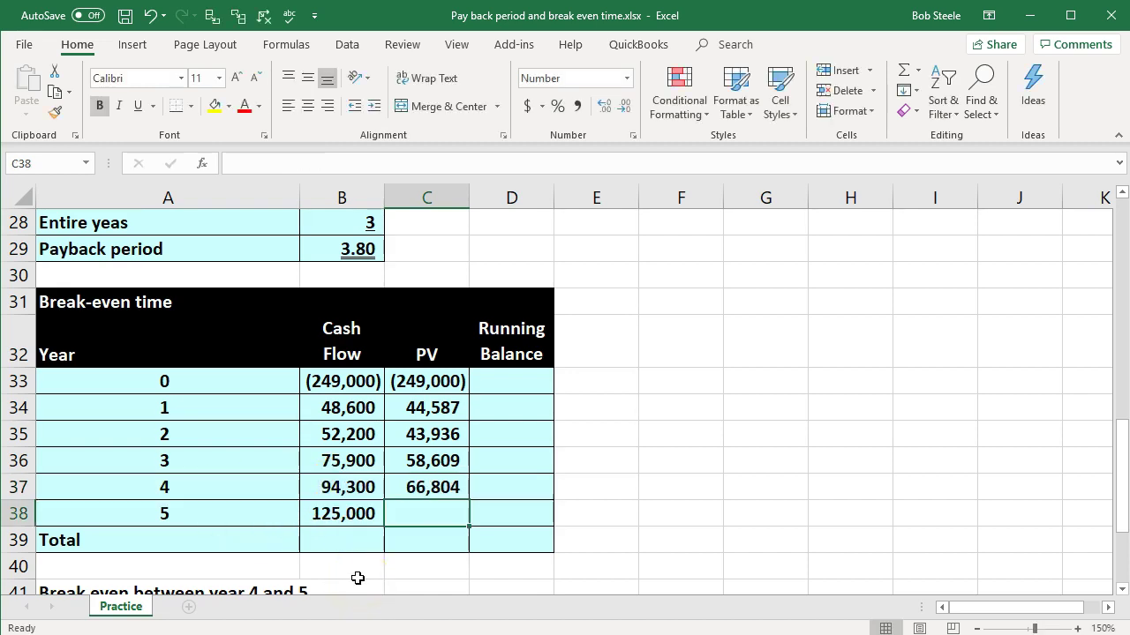
# Enter the year 5 present value formula -PV(B4,A38,0,B38) in C38 of the break-even time table.
pyautogui.write('-')
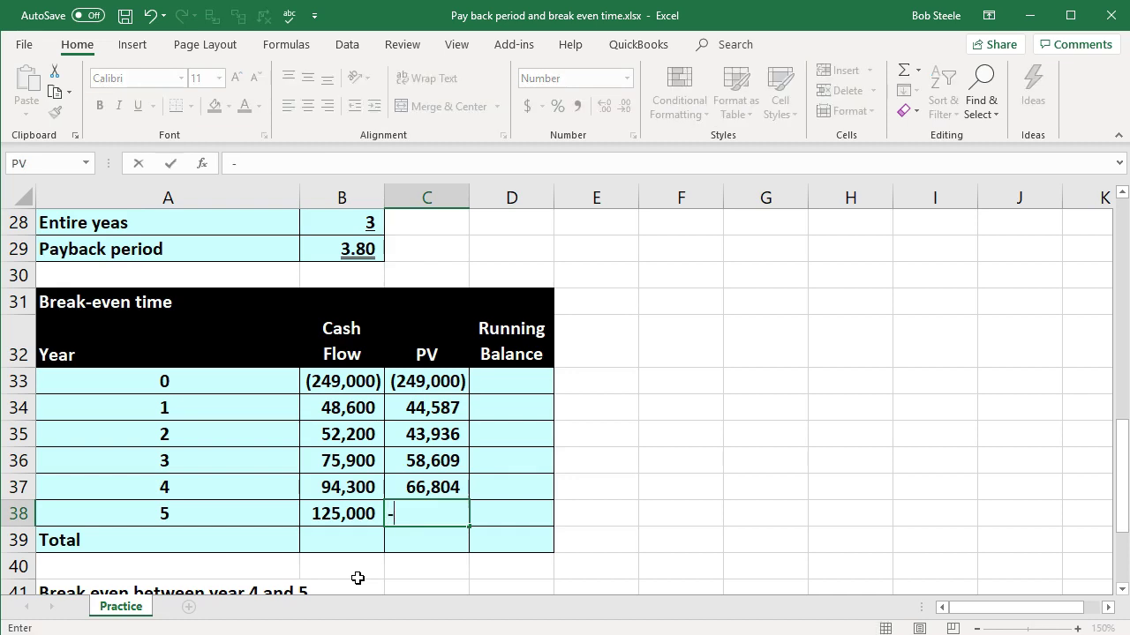
pyautogui.write('pv')
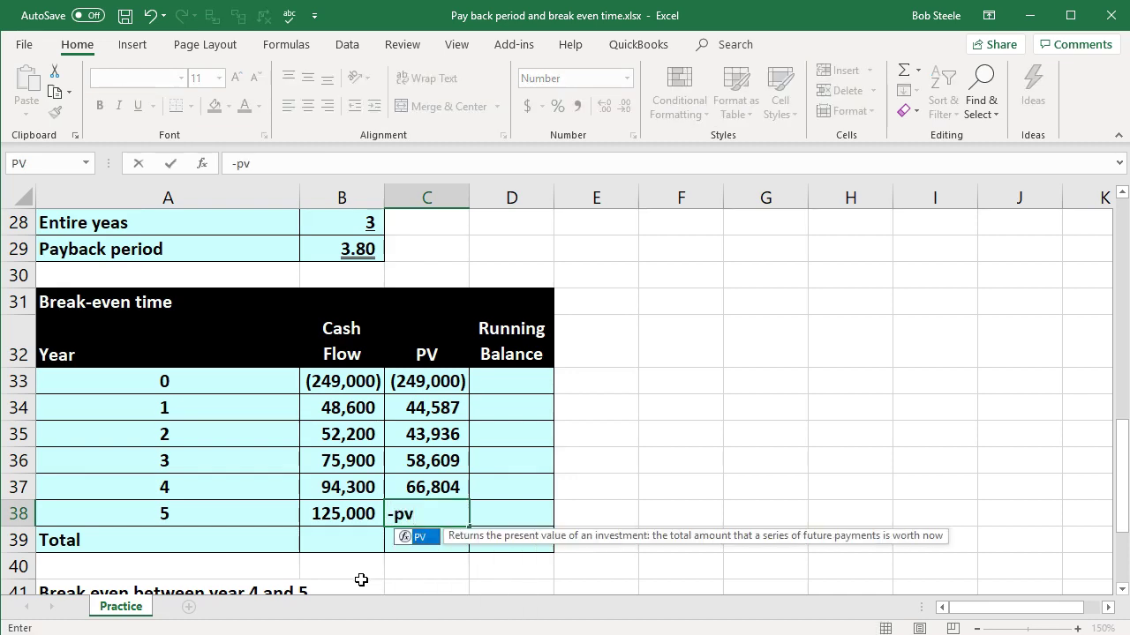
pyautogui.doubleClick(411, 537)
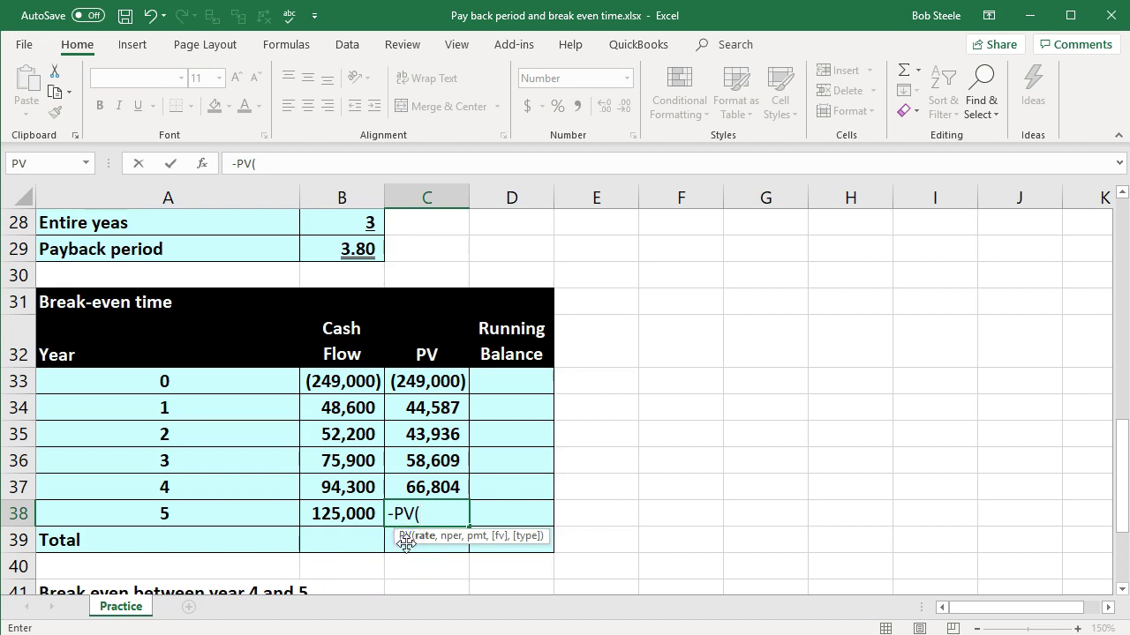
pyautogui.scroll(9, 408, 564)
pyautogui.click(356, 302)
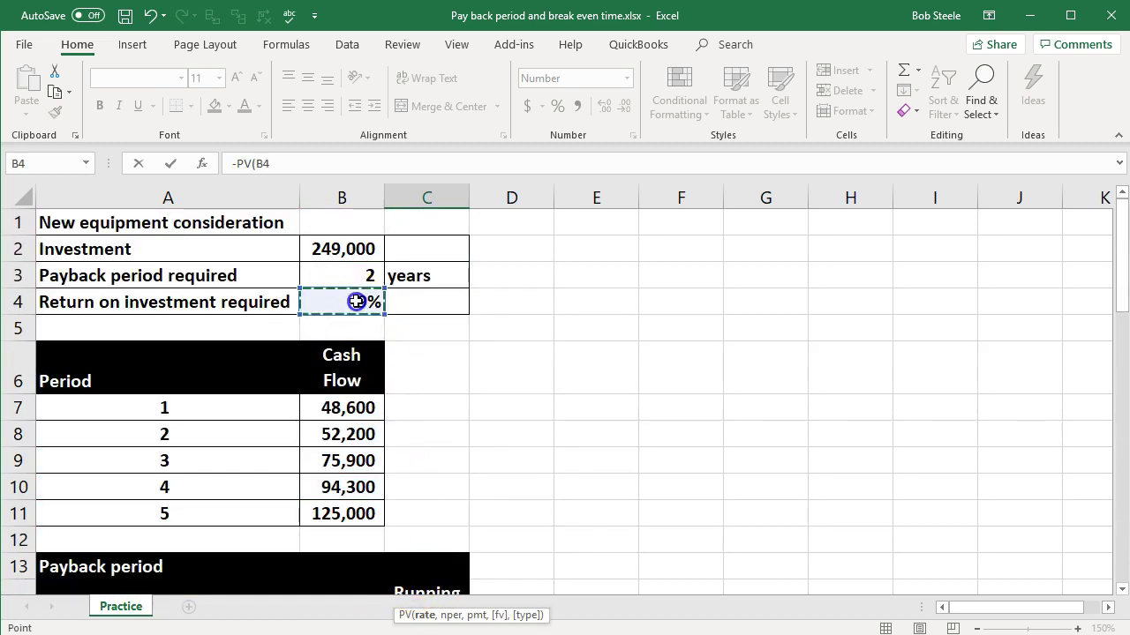
pyautogui.scroll(-9, 499, 469)
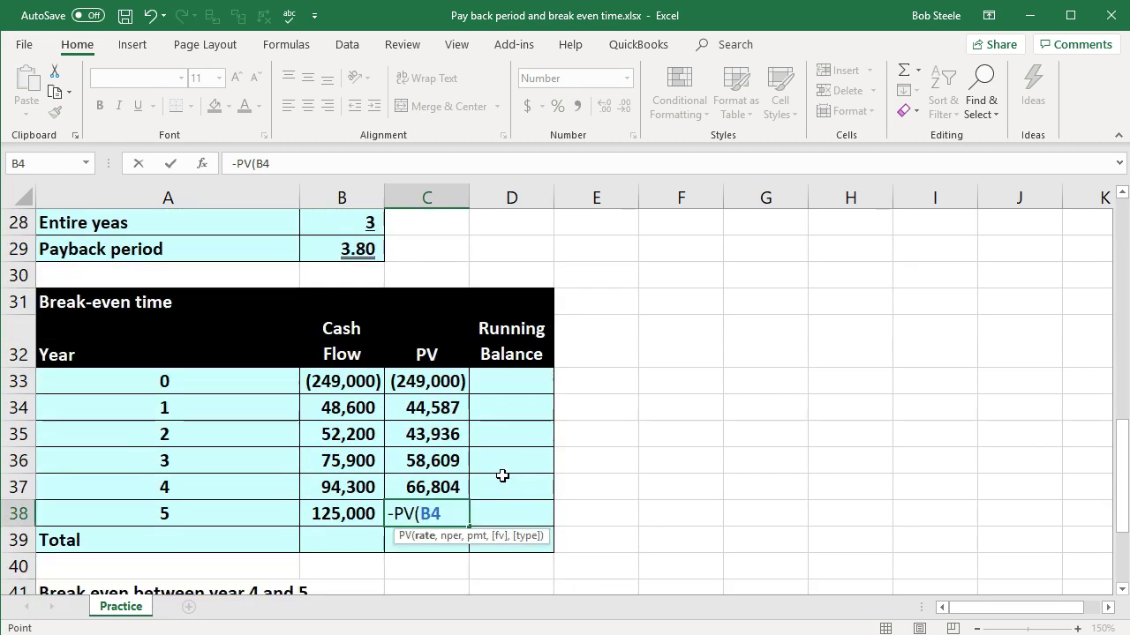
pyautogui.write(',')
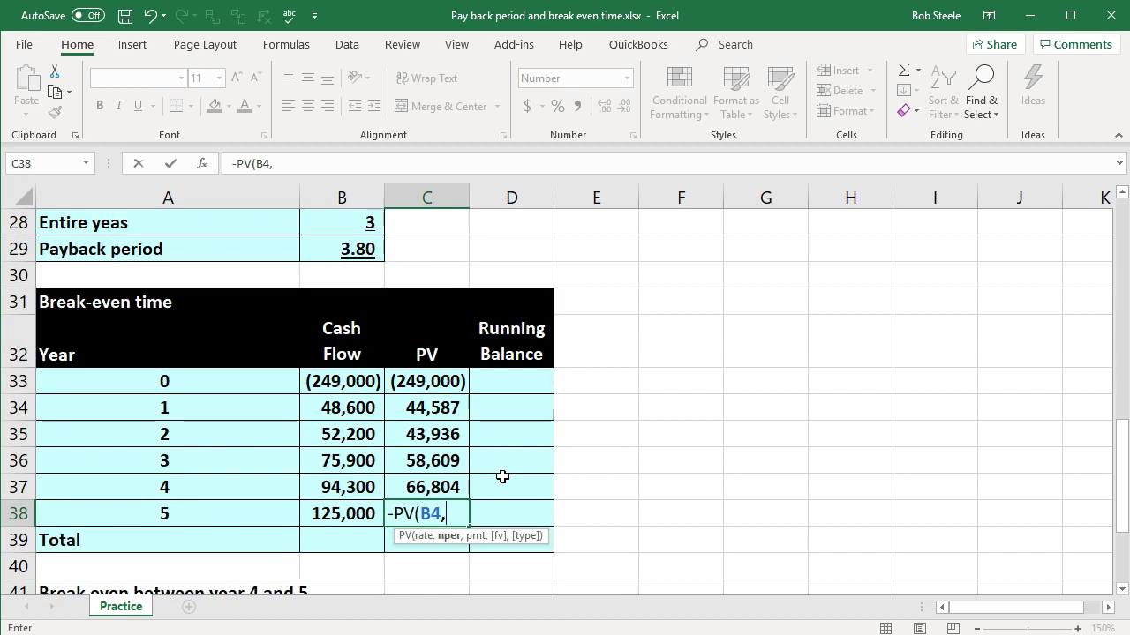
pyautogui.click(171, 512)
pyautogui.write(',0,')
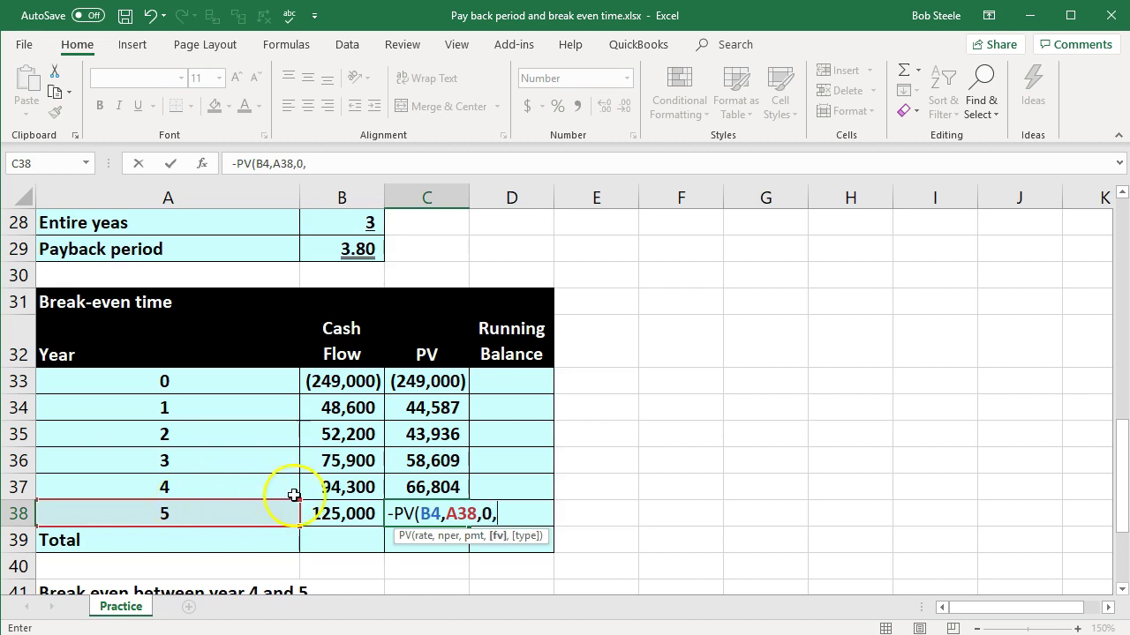
pyautogui.click(343, 513)
pyautogui.press('Return')
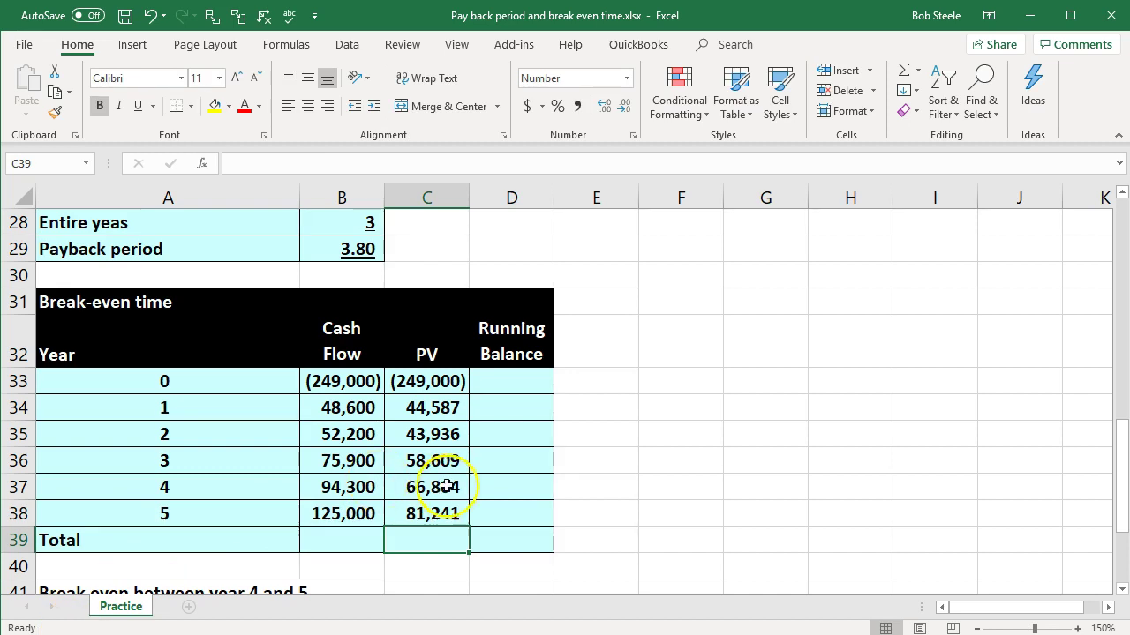
# Clear the present value formulas for years 2 through 5 in C35:C38.
pyautogui.moveTo(448, 433); pyautogui.dragTo(441, 515)
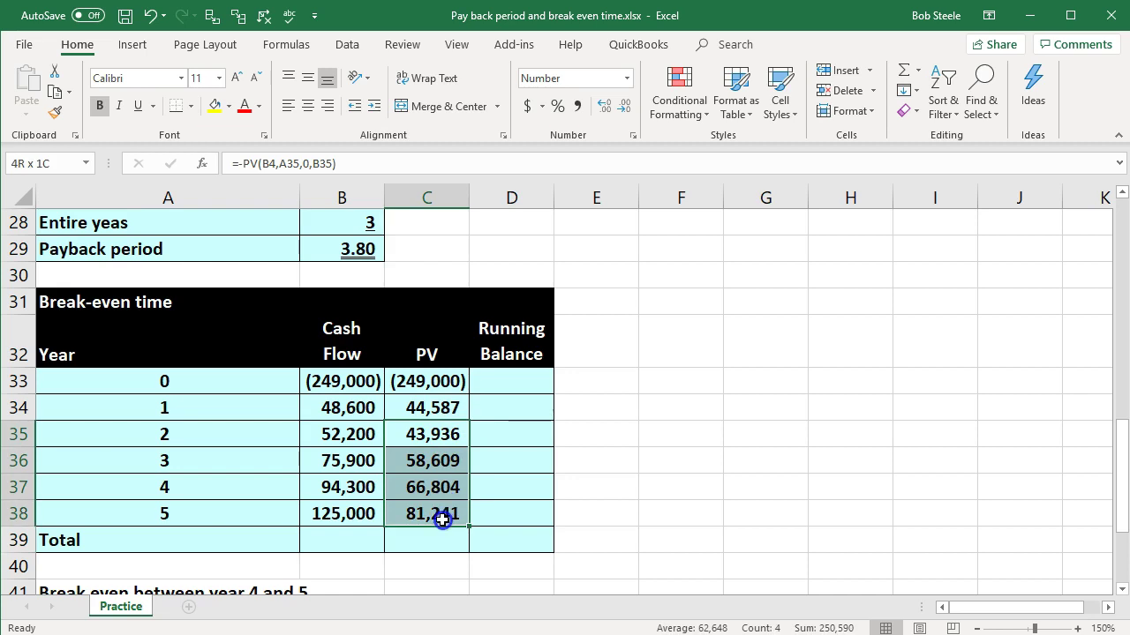
pyautogui.press('Delete')
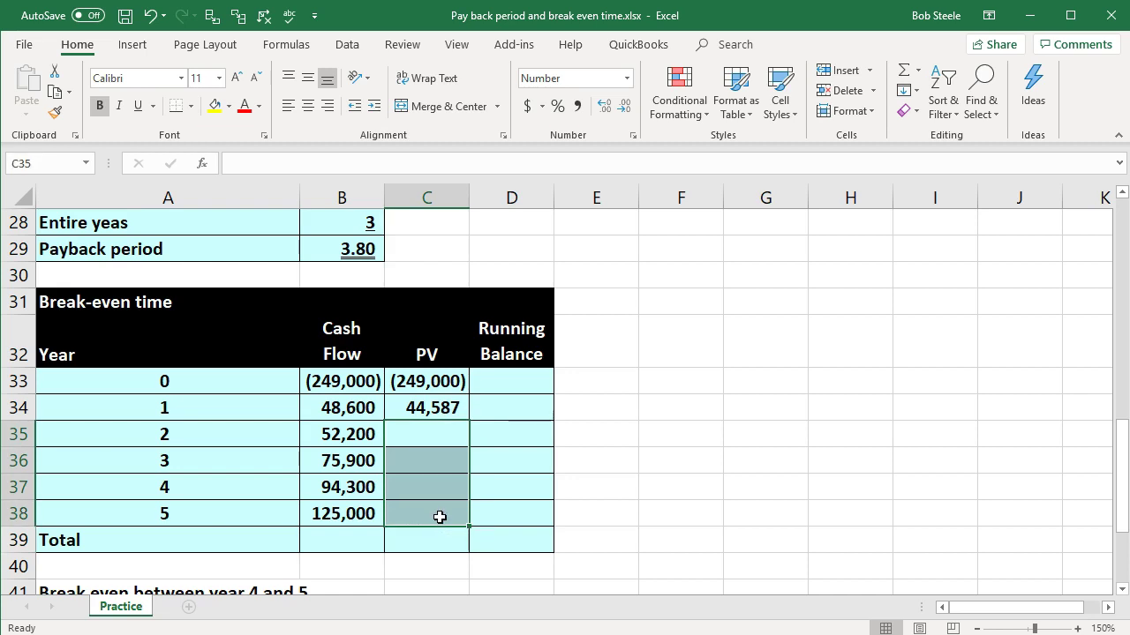
# Inspect the year 1 present value formula in C34, tracing its references to the rate, year and cash flow cells.
pyautogui.click(448, 405)
pyautogui.doubleClick(441, 381)
pyautogui.press('Return')
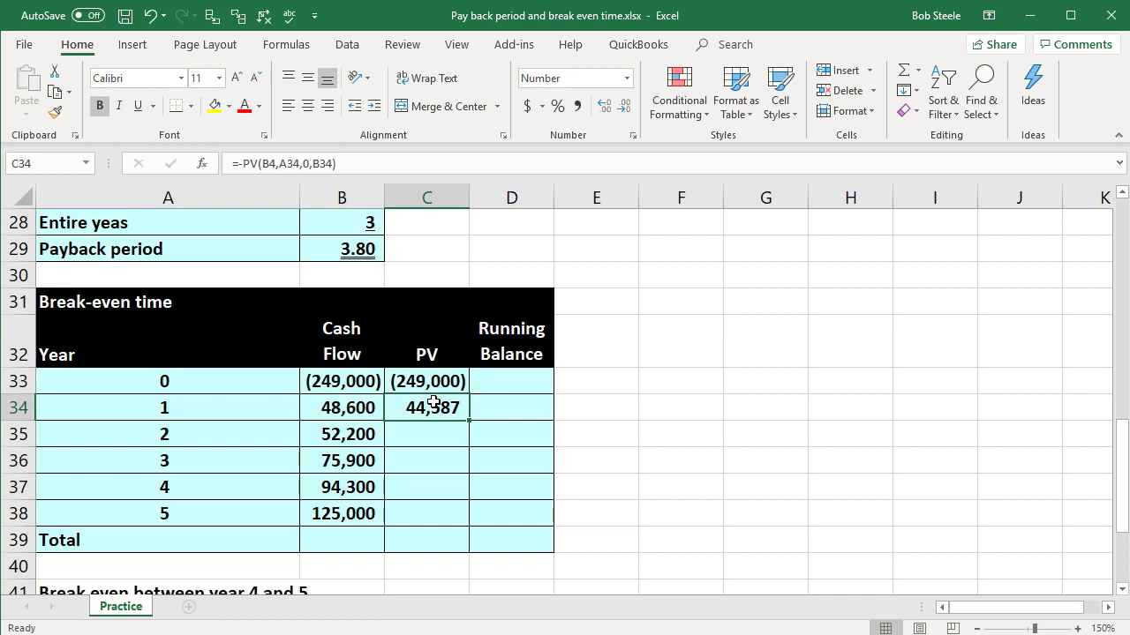
pyautogui.doubleClick(433, 403)
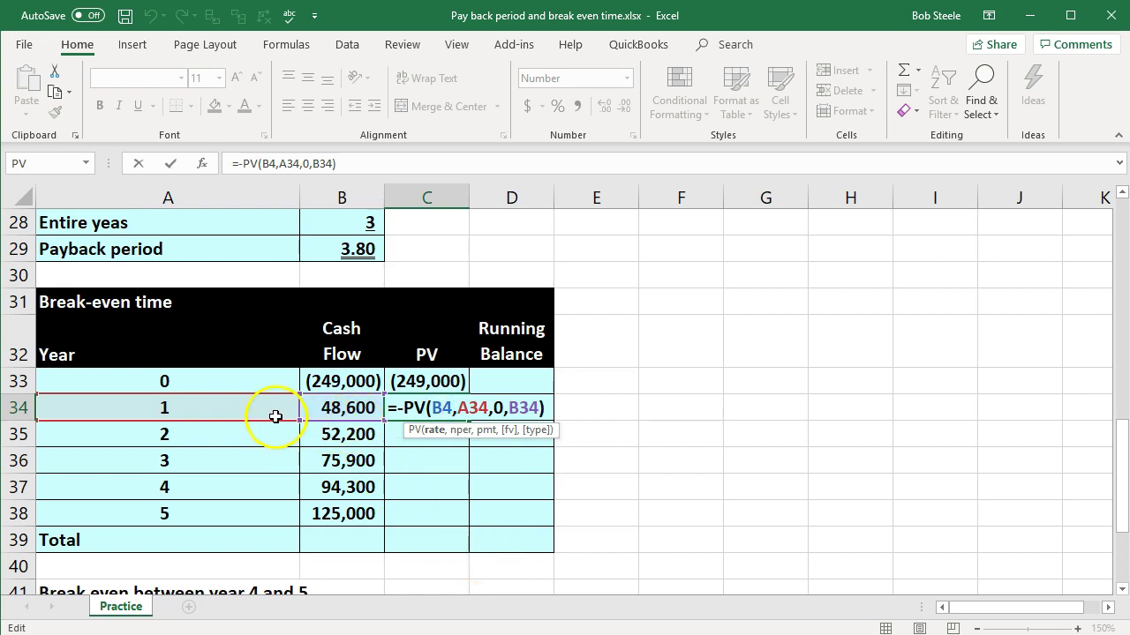
pyautogui.scroll(9, 444, 482)
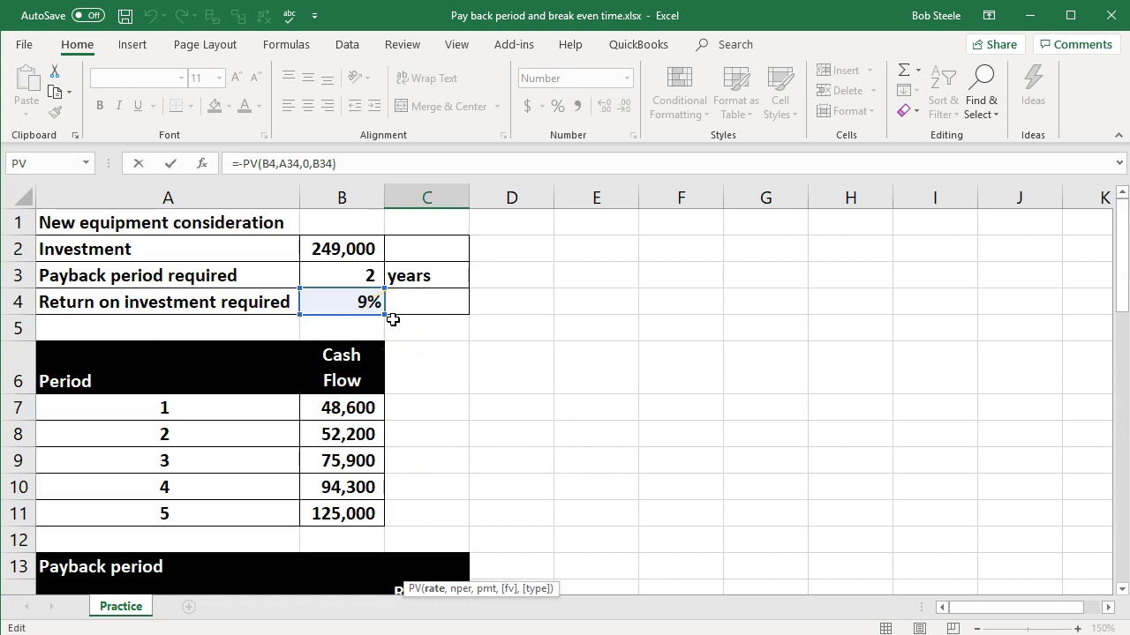
pyautogui.press('Return')
# Fill the year 1 present value formula from C34 down one row into C35.
pyautogui.click(426, 519)
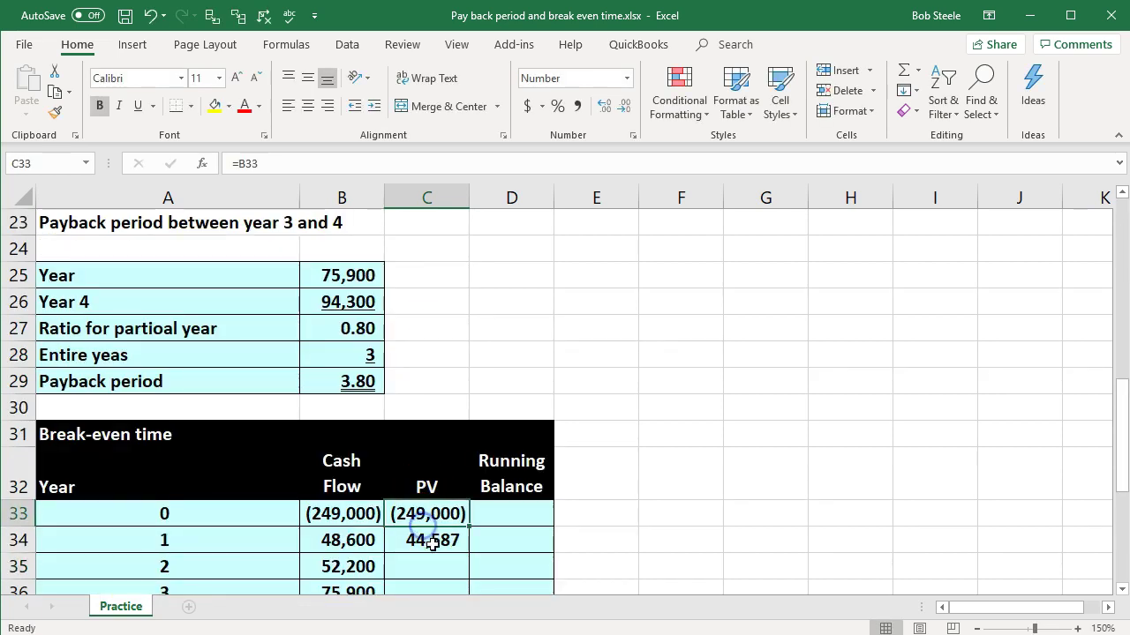
pyautogui.click(432, 545)
pyautogui.moveTo(469, 552); pyautogui.dragTo(468, 574)
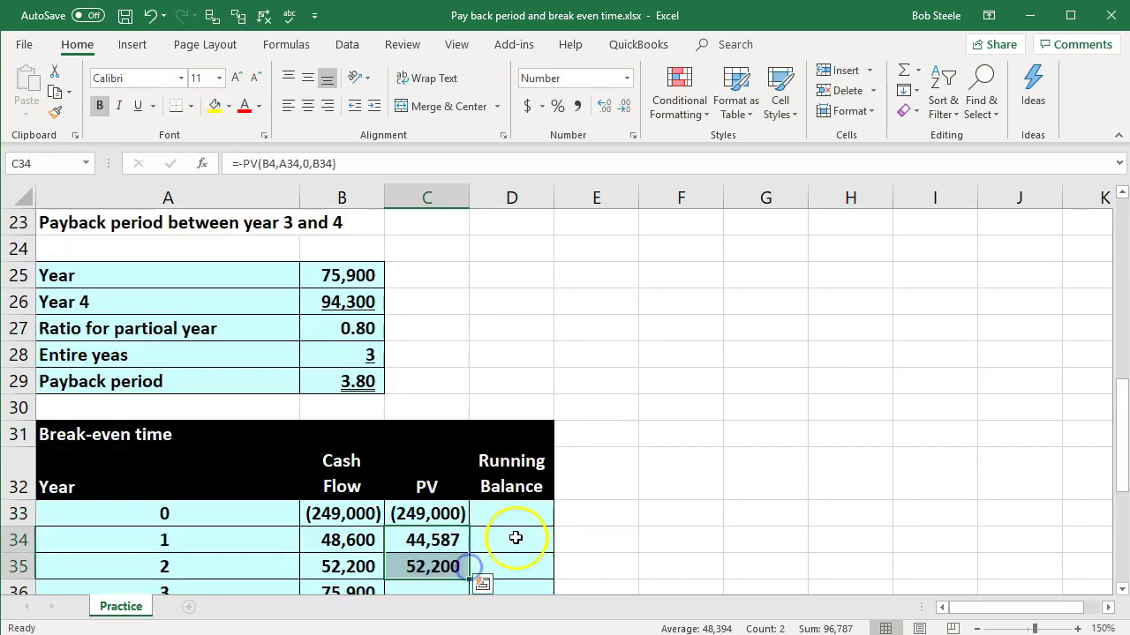
# Inspect the copied year 2 present value formula in C35, tracing its rate, year and cash flow references.
pyautogui.scroll(-2, 515, 538)
pyautogui.click(432, 405)
pyautogui.doubleClick(432, 407)
pyautogui.press('Return')
pyautogui.click(431, 408)
pyautogui.click(372, 407)
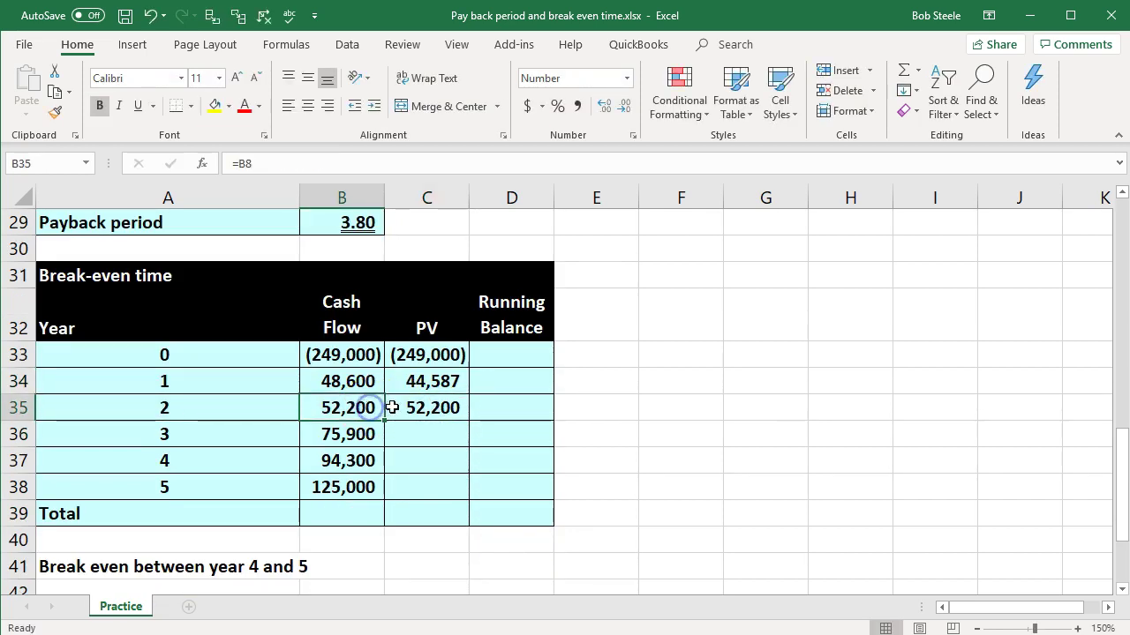
pyautogui.doubleClick(421, 411)
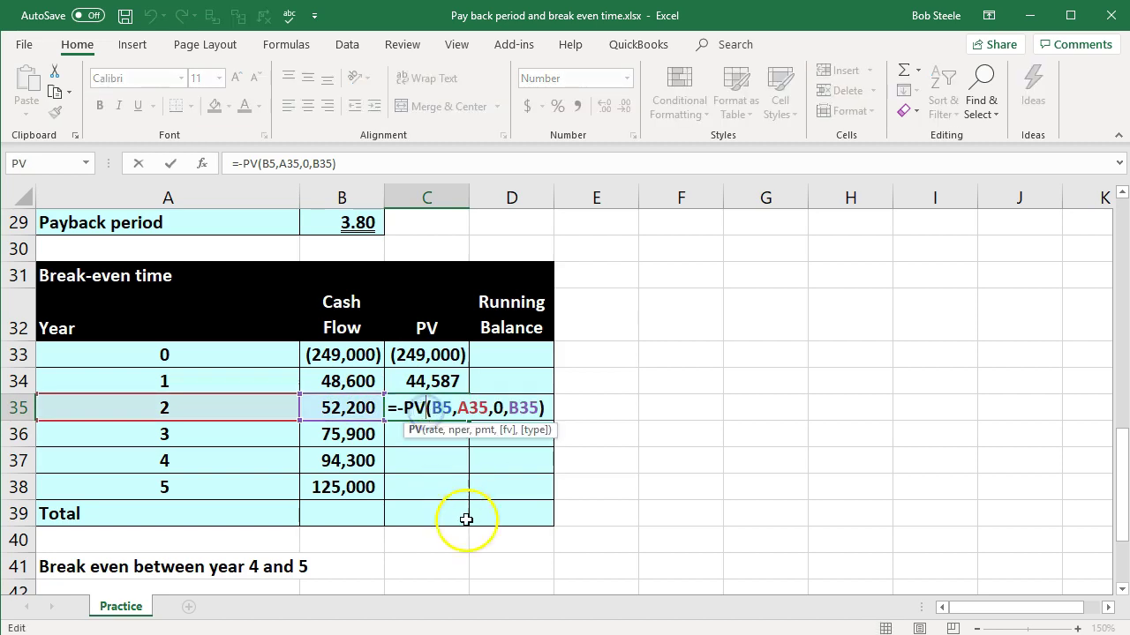
pyautogui.scroll(9, 466, 519)
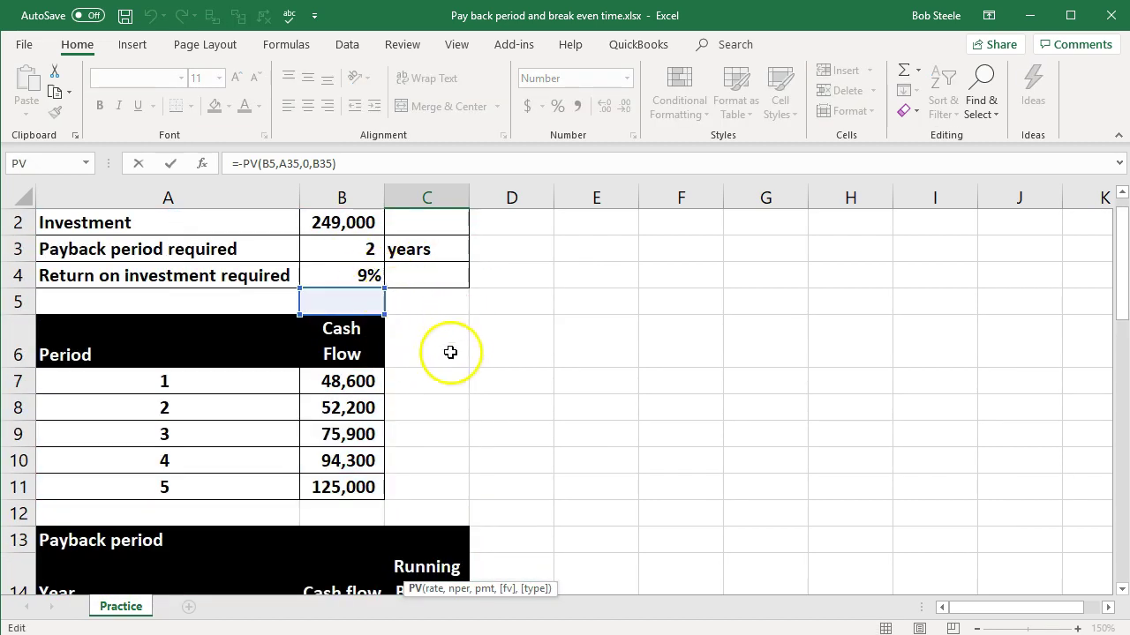
pyautogui.scroll(-8, 447, 365)
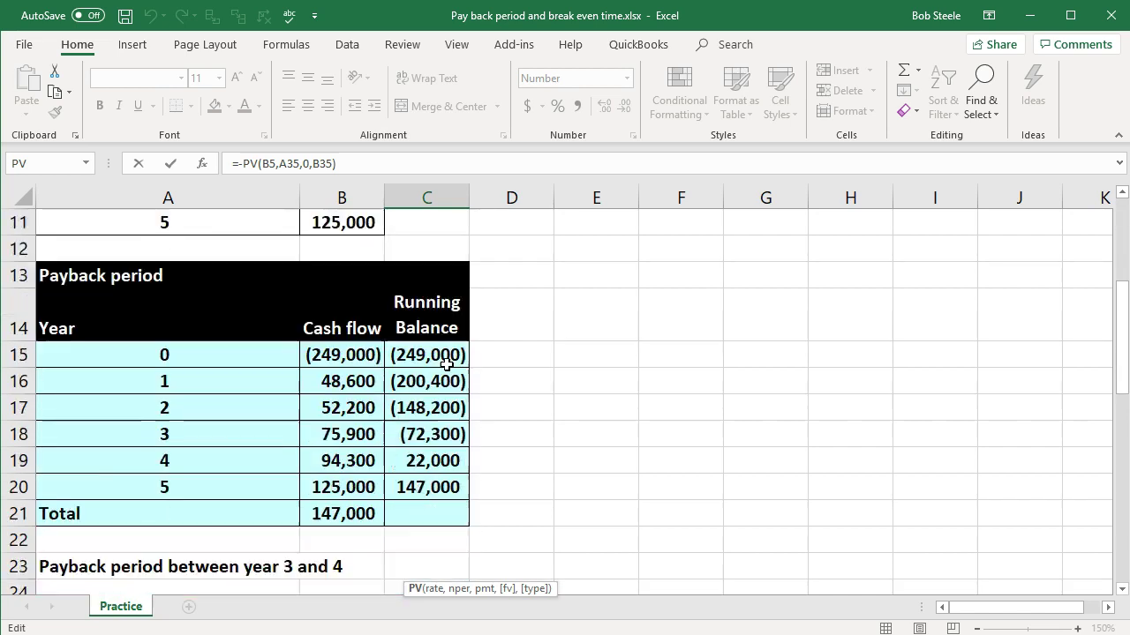
pyautogui.hotkey('ctrl', 'Return')
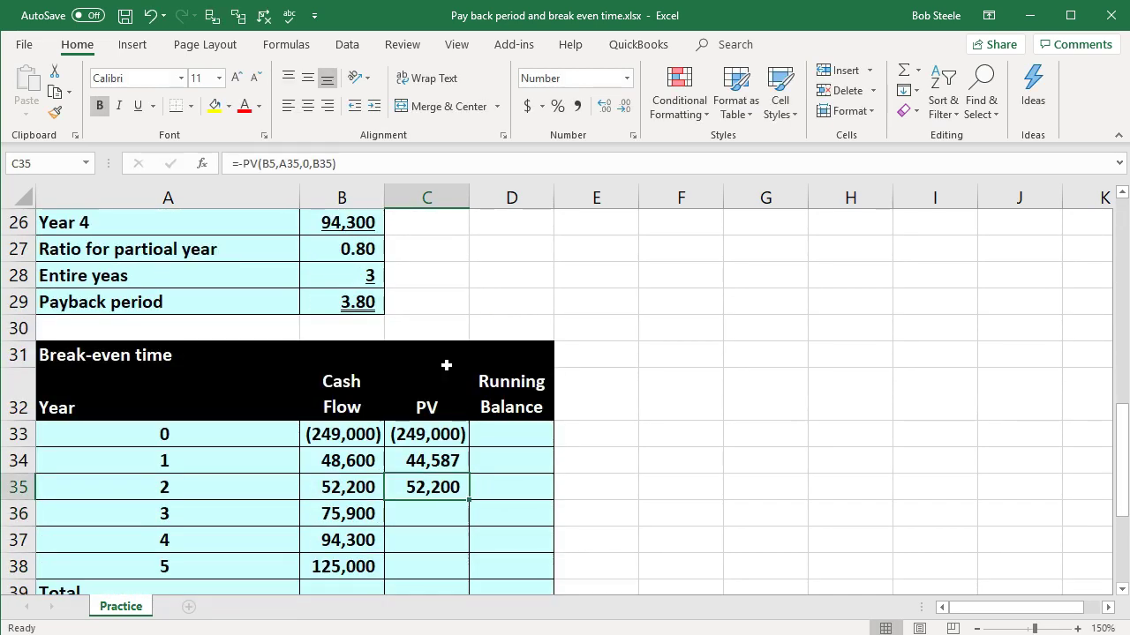
# Clear the year 2 present value in C35 and make the rate reference absolute in C34, so the formula reads -PV($B$4,A34,0,B34).
pyautogui.press('Delete')
pyautogui.click(432, 463)
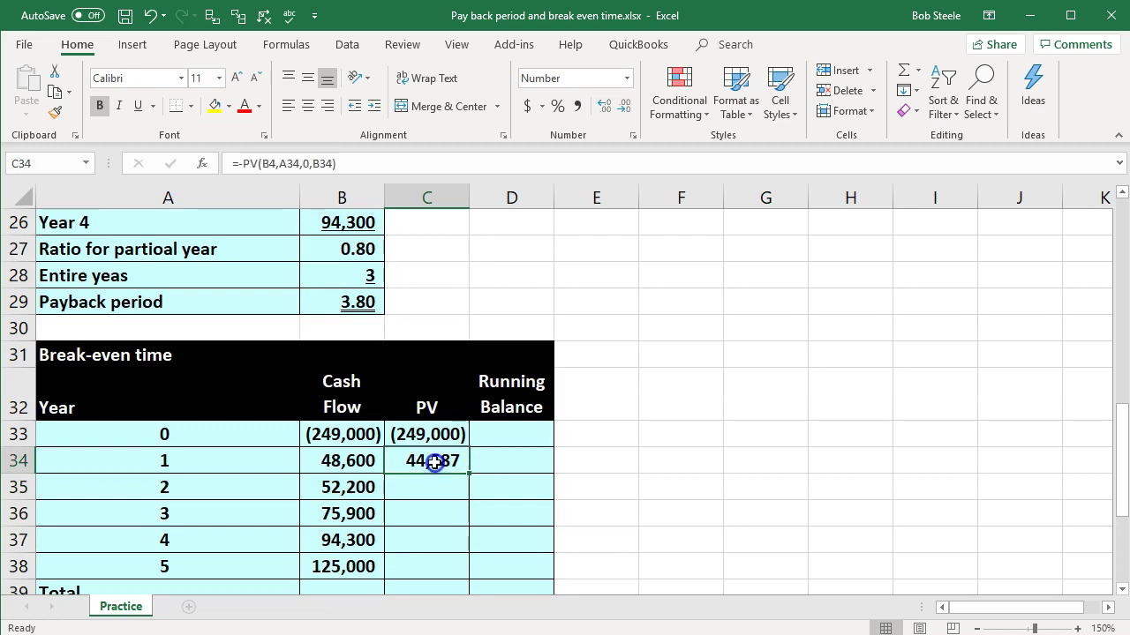
pyautogui.doubleClick(432, 461)
pyautogui.scroll(8, 466, 497)
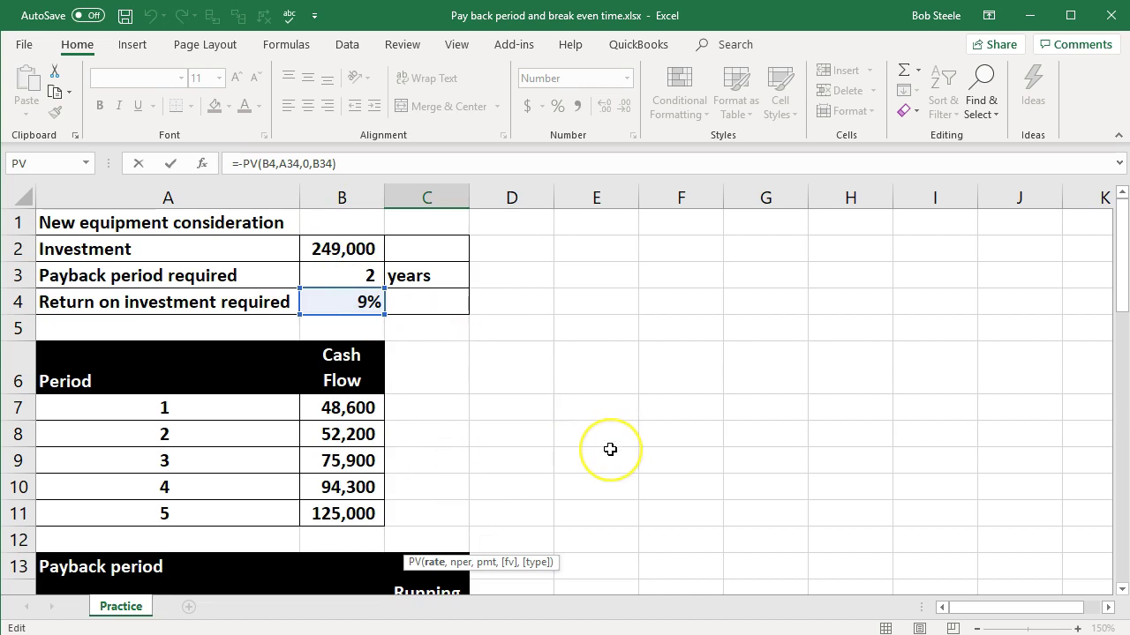
pyautogui.scroll(-2, 610, 450)
pyautogui.scroll(-7, 610, 449)
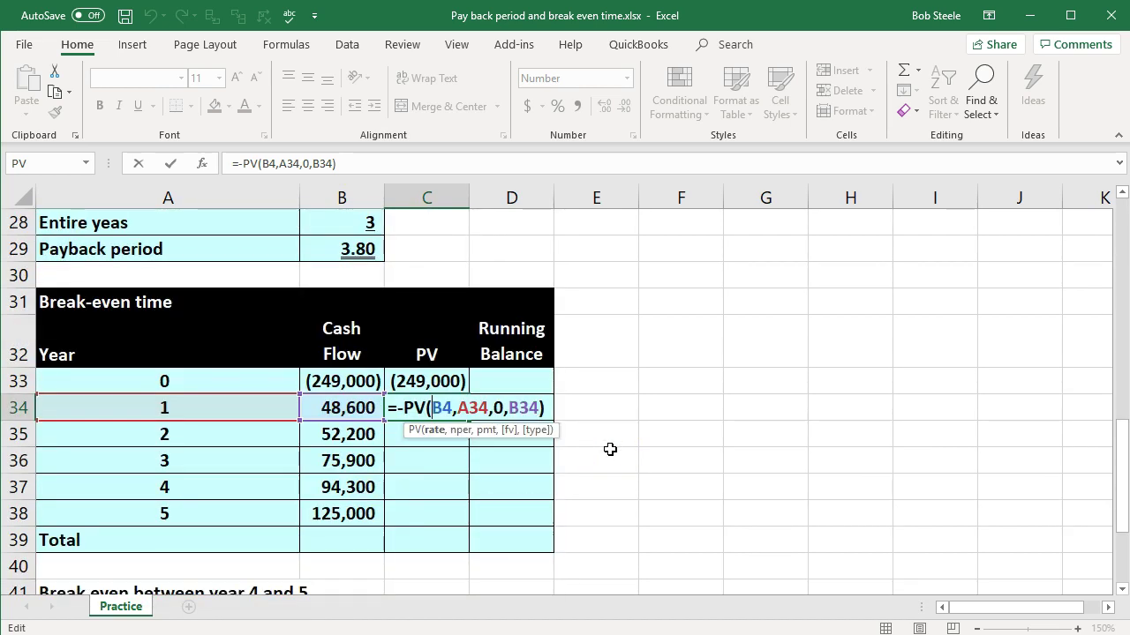
pyautogui.press('F4')
pyautogui.doubleClick(441, 407)
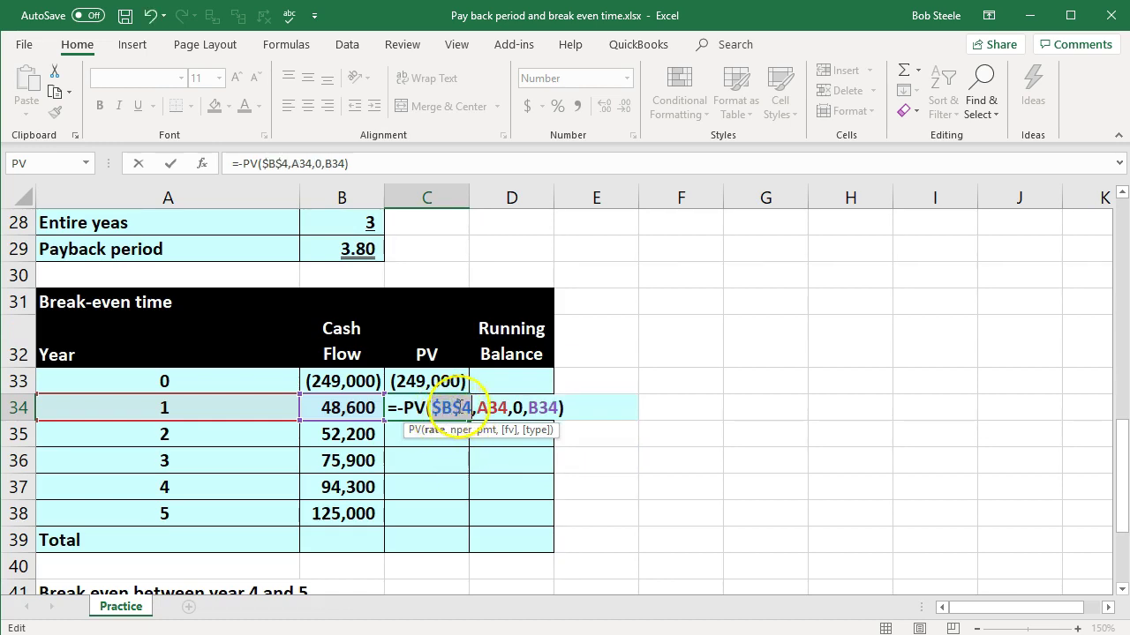
pyautogui.press('Return')
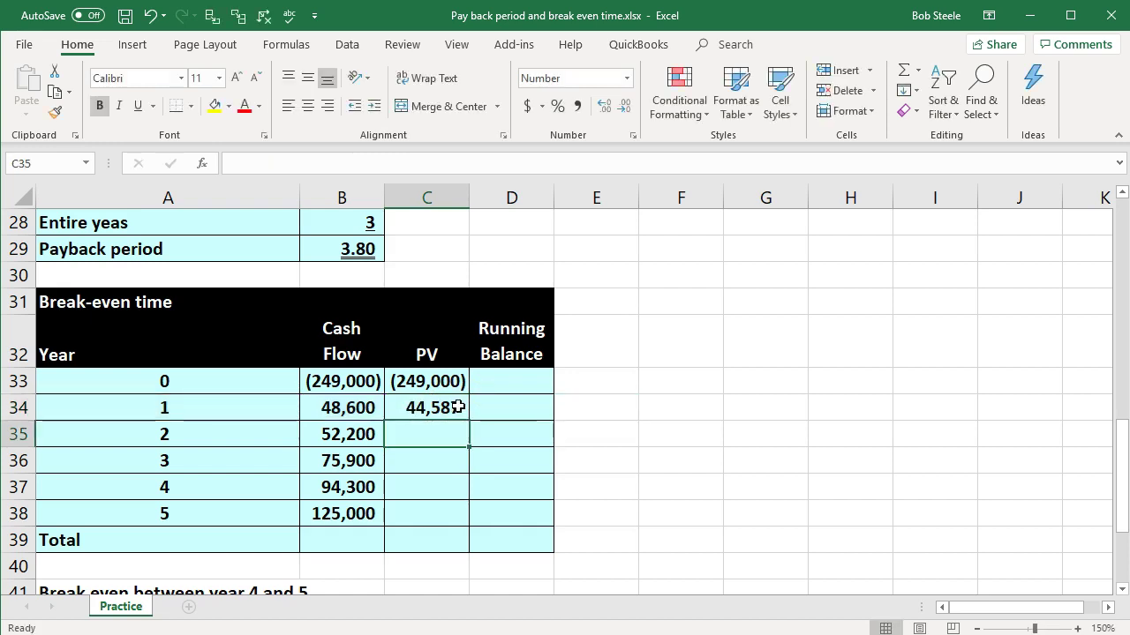
# Fill the year 1 present value formula from C34 down through C38 and check the year 4 formula's references in C37.
pyautogui.click(458, 407)
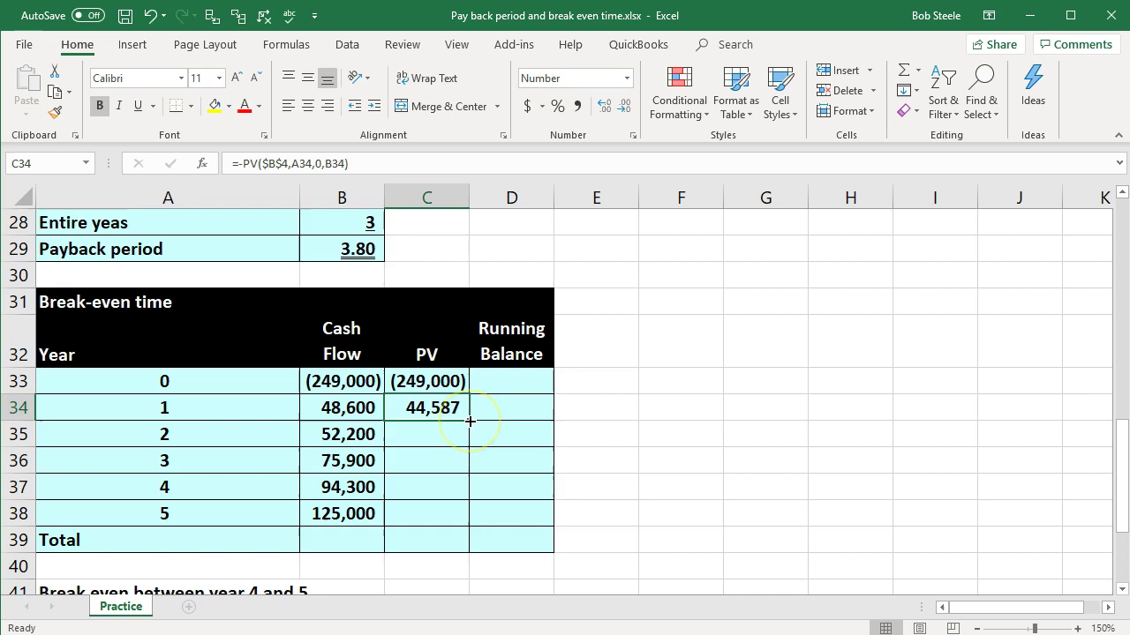
pyautogui.moveTo(470, 422); pyautogui.dragTo(473, 514)
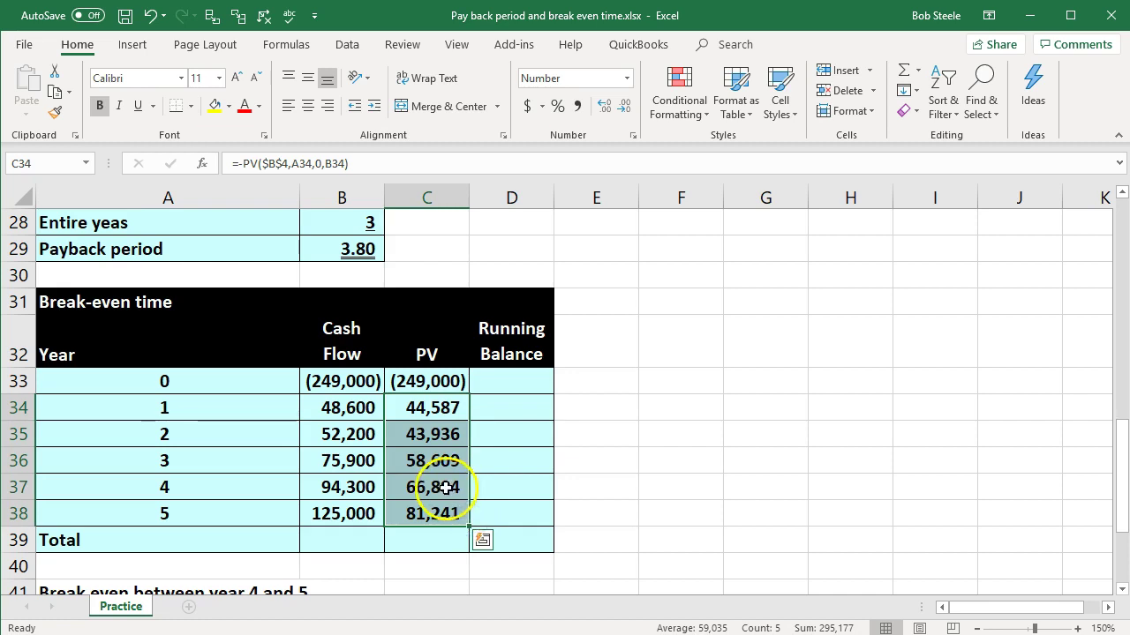
pyautogui.doubleClick(433, 487)
pyautogui.scroll(9, 430, 533)
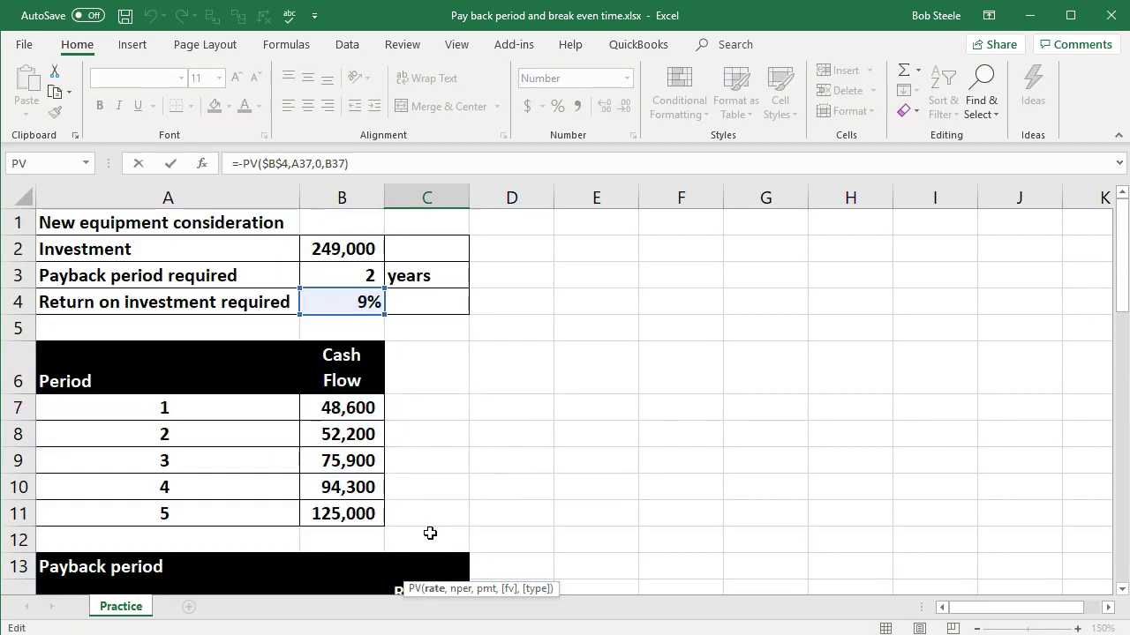
pyautogui.scroll(-7, 430, 533)
pyautogui.scroll(-3, 429, 533)
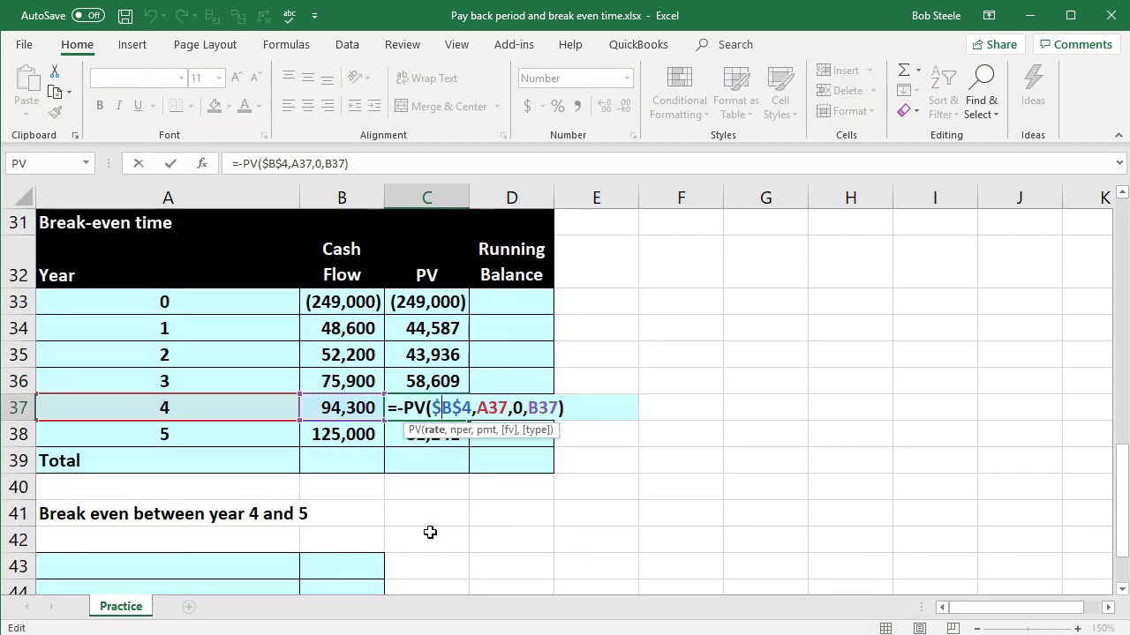
pyautogui.press('Return')
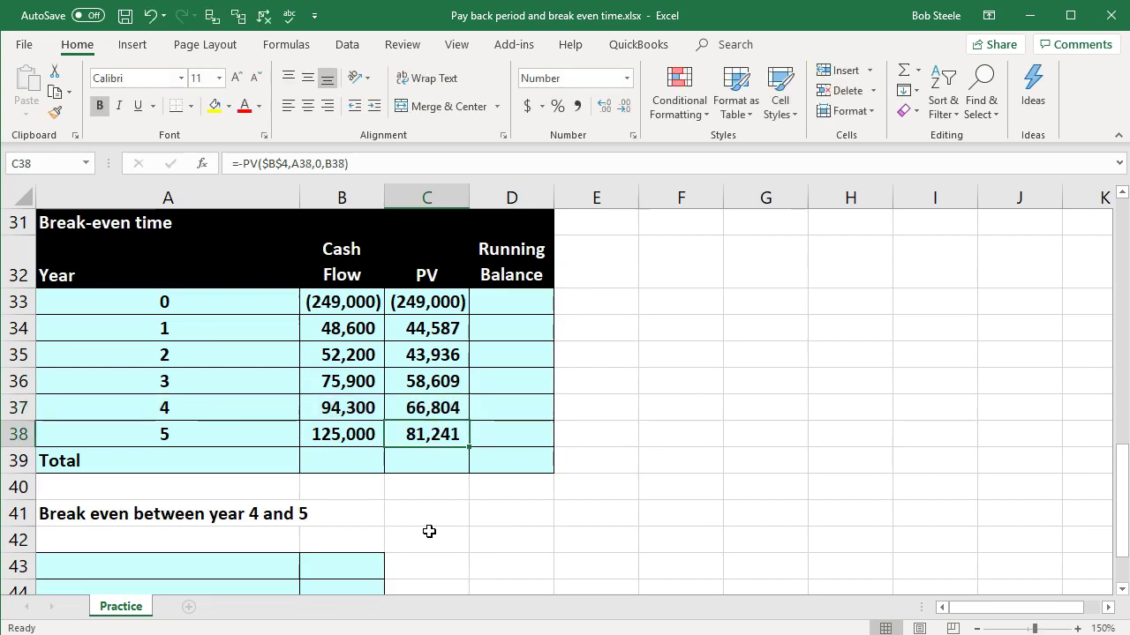
# Total the break-even table's cash flows in B39 with SUM(B33:B38).
pyautogui.click(355, 466)
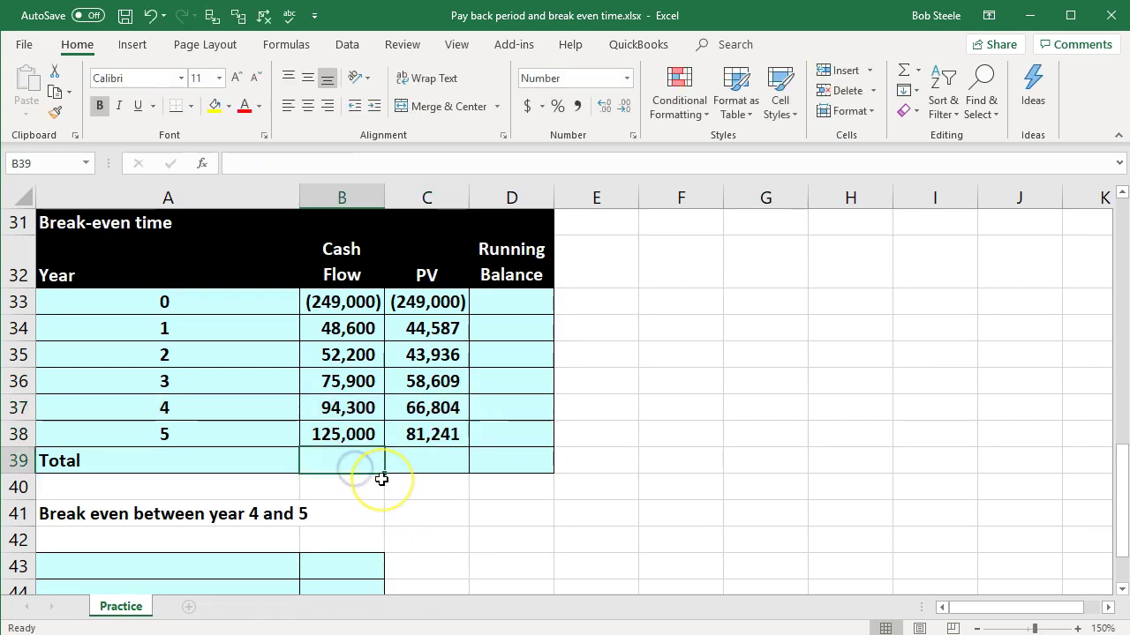
pyautogui.write('=sum')
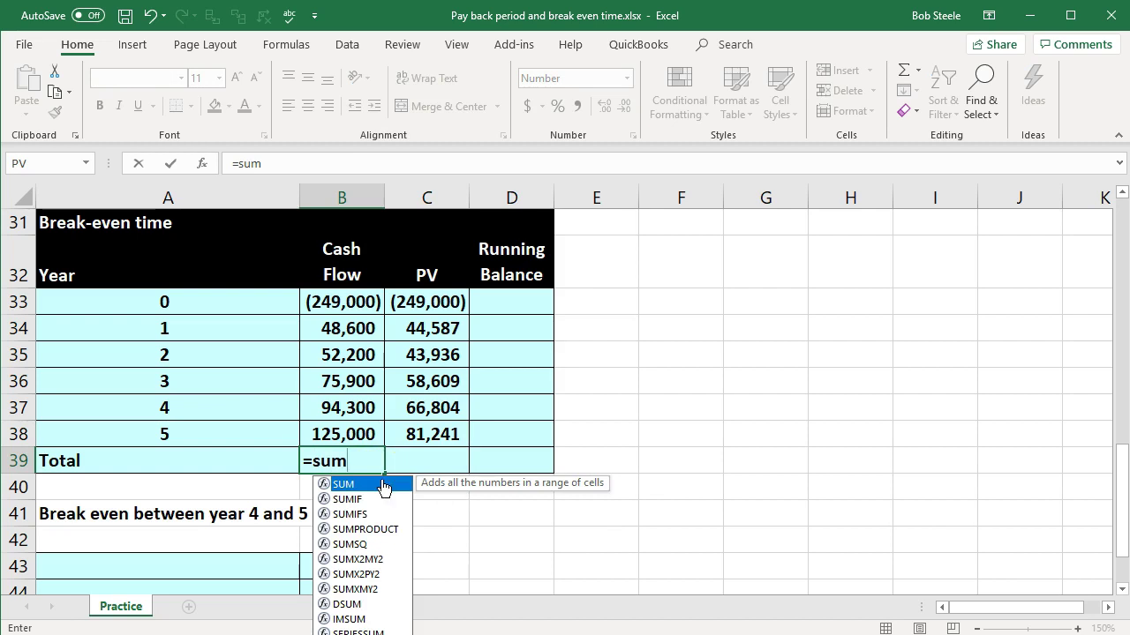
pyautogui.write('(')
pyautogui.moveTo(361, 431); pyautogui.dragTo(353, 311)
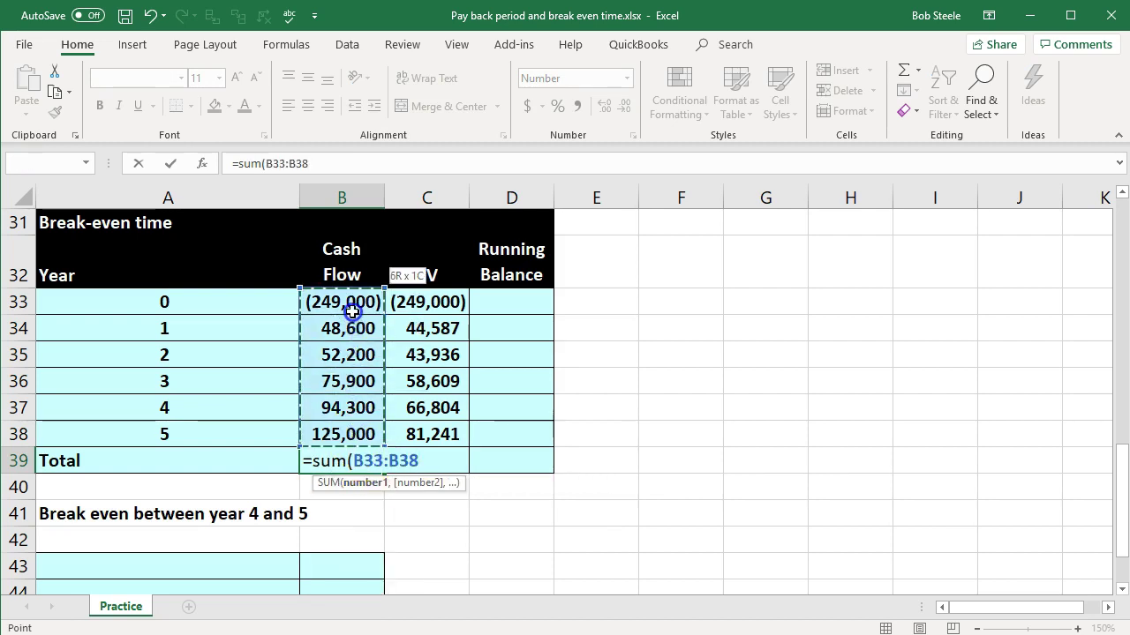
pyautogui.press('Return')
# Copy the cash flow total formula from B39 across to C39 for the present values and check the copied formula.
pyautogui.click(374, 469)
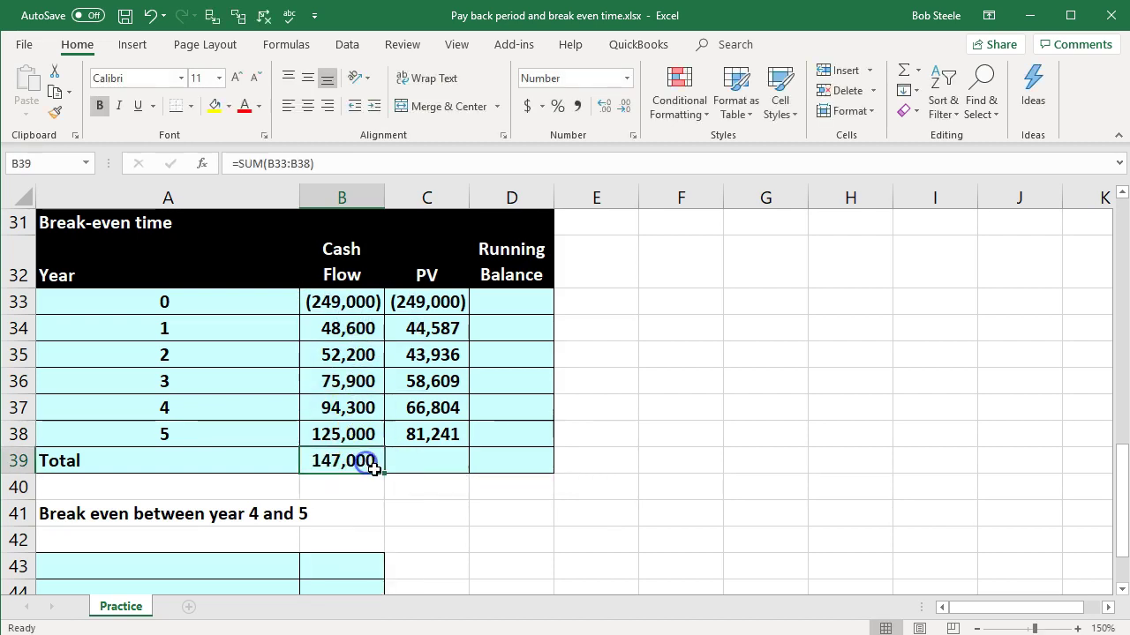
pyautogui.moveTo(375, 468); pyautogui.dragTo(432, 466)
pyautogui.click(460, 534)
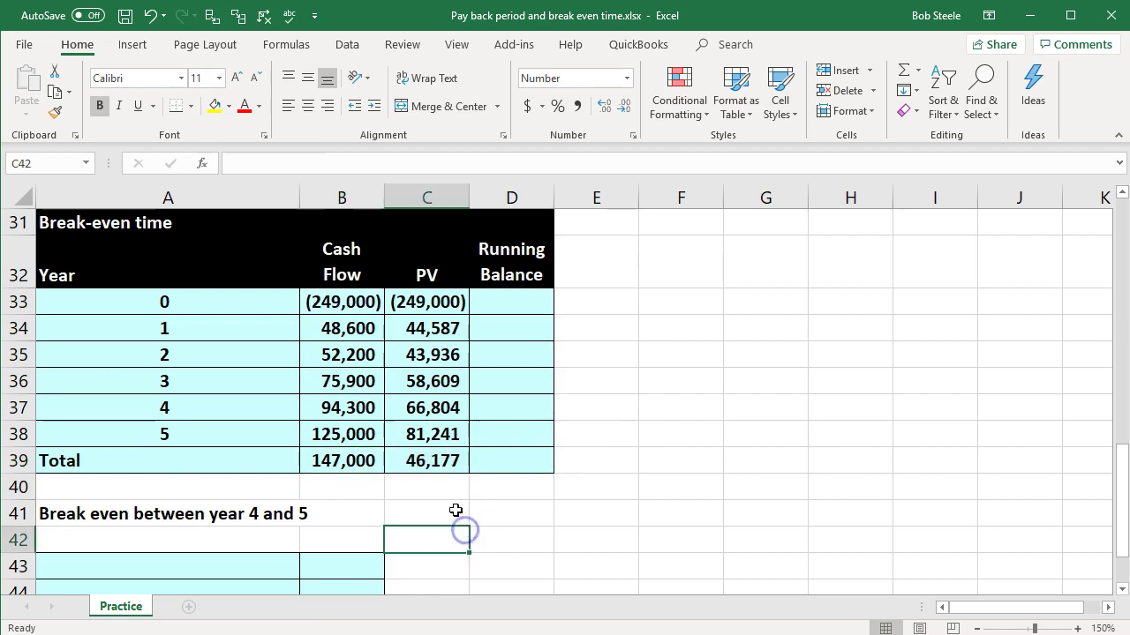
pyautogui.doubleClick(427, 460)
pyautogui.press('Return')
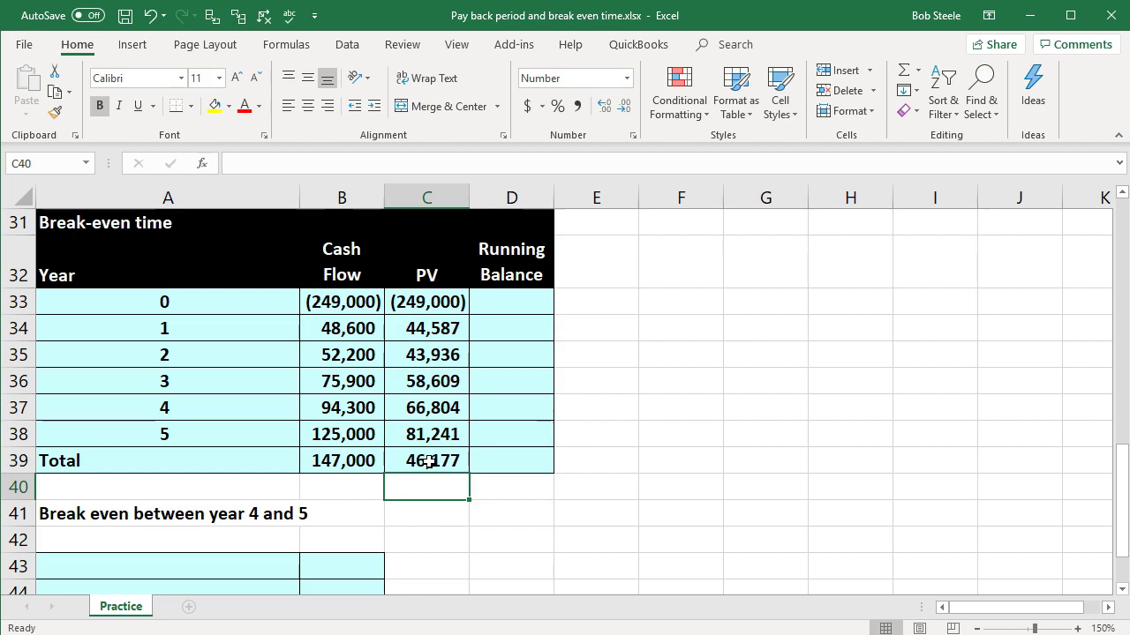
# Set the year 0 running balance in D33 equal to the year 0 present value in C33.
pyautogui.click(489, 303)
pyautogui.press('Down')
pyautogui.press('Down')
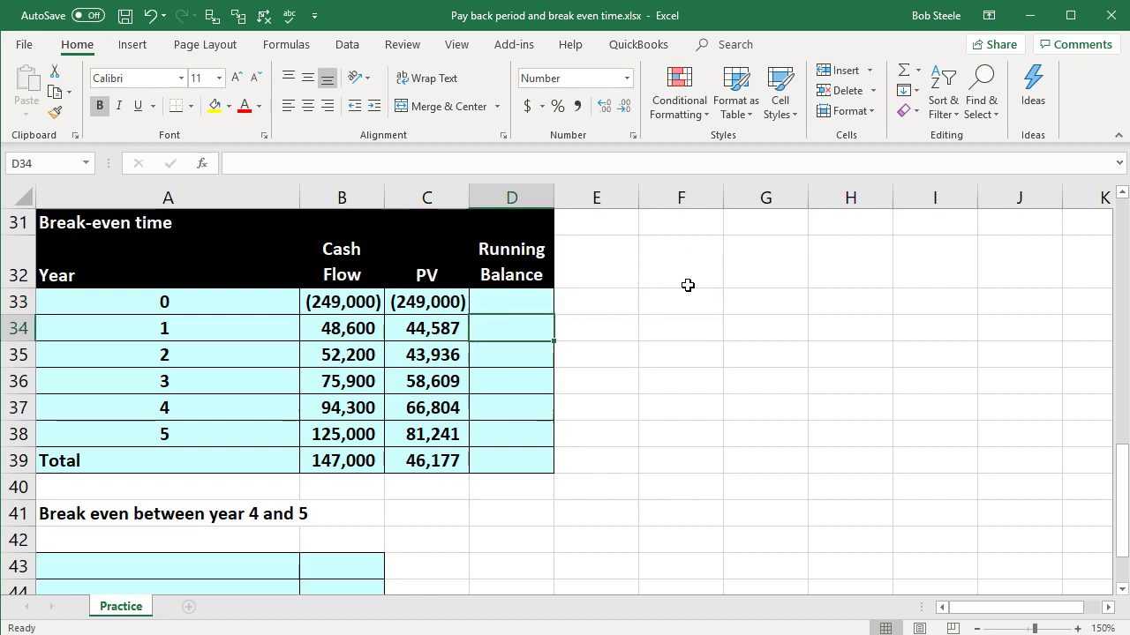
pyautogui.press('Down')
pyautogui.press('Down')
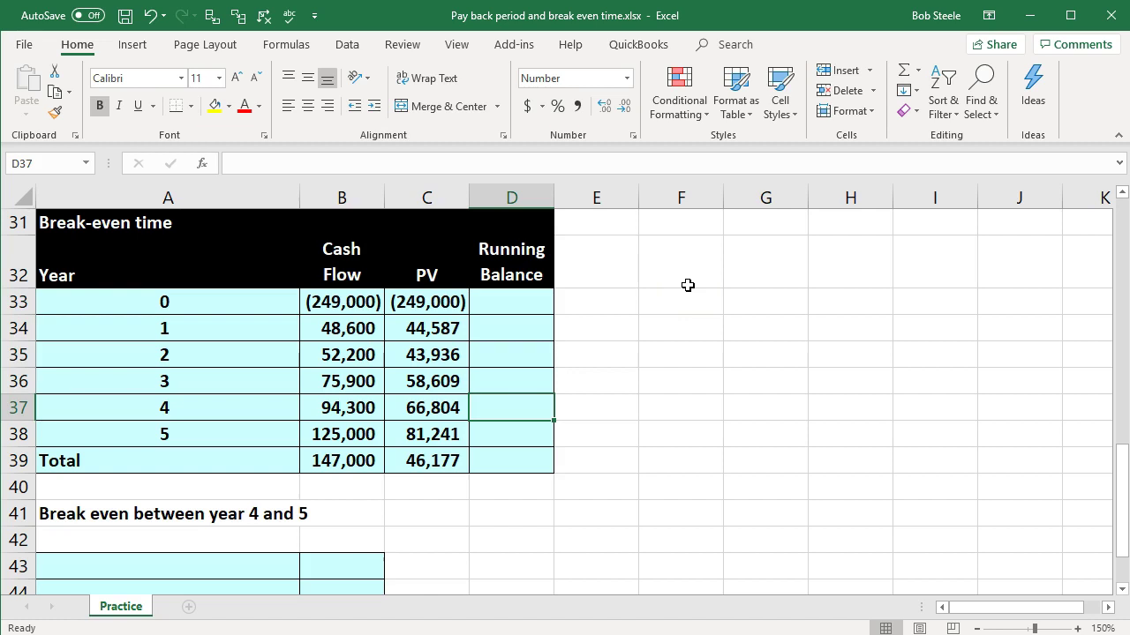
pyautogui.press('Up')
pyautogui.press('Up')
pyautogui.press('Up')
pyautogui.press('Up')
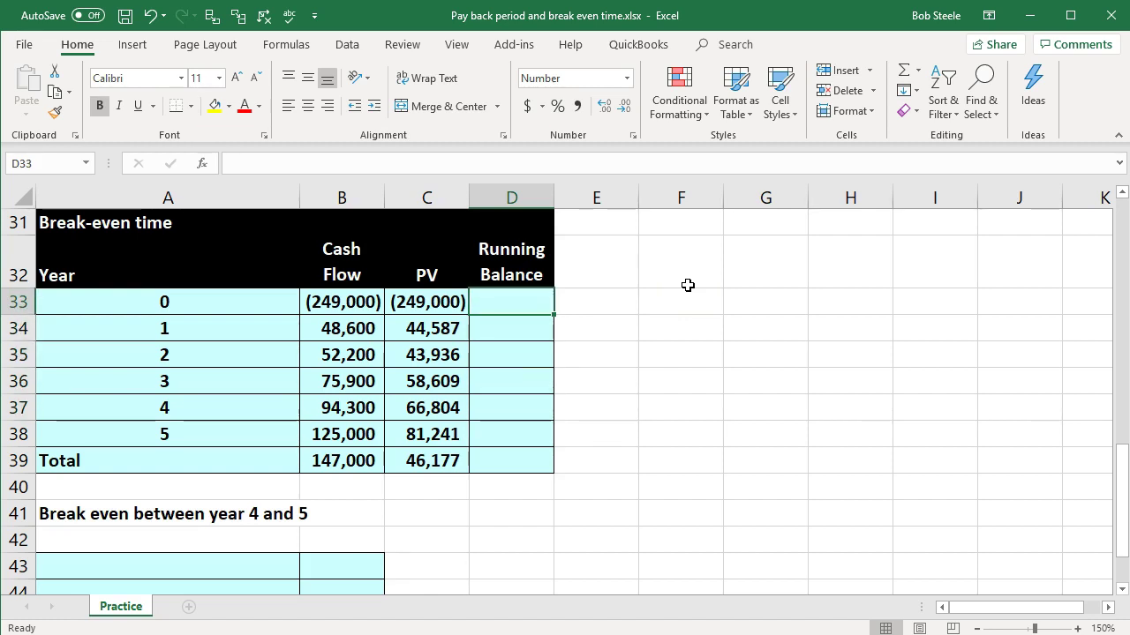
pyautogui.write('=')
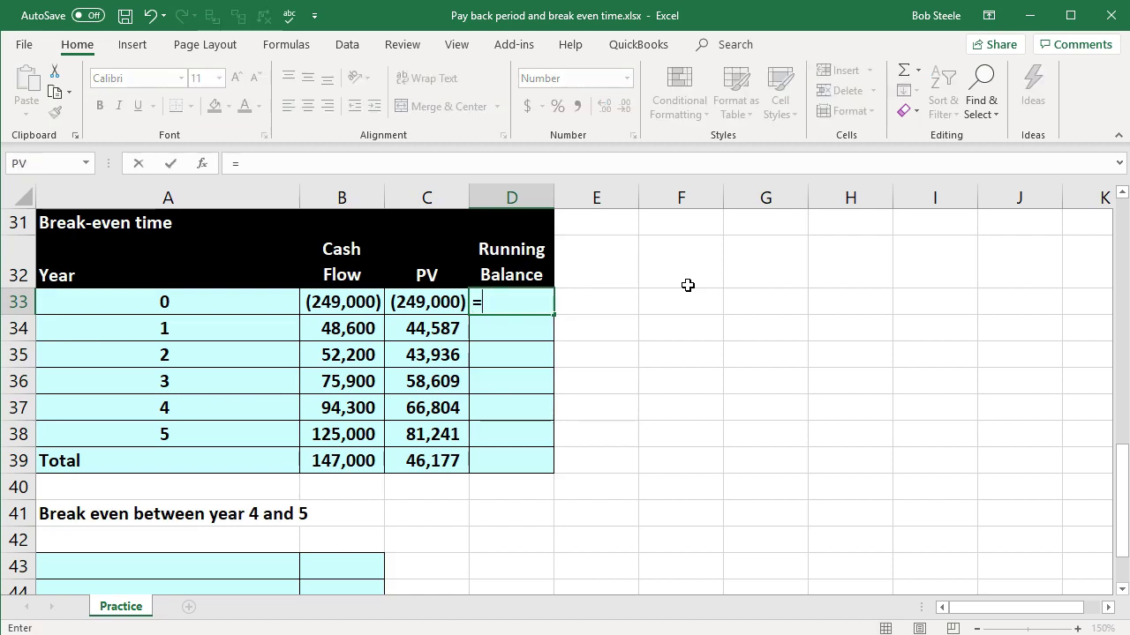
pyautogui.press('Left')
pyautogui.press('Return')
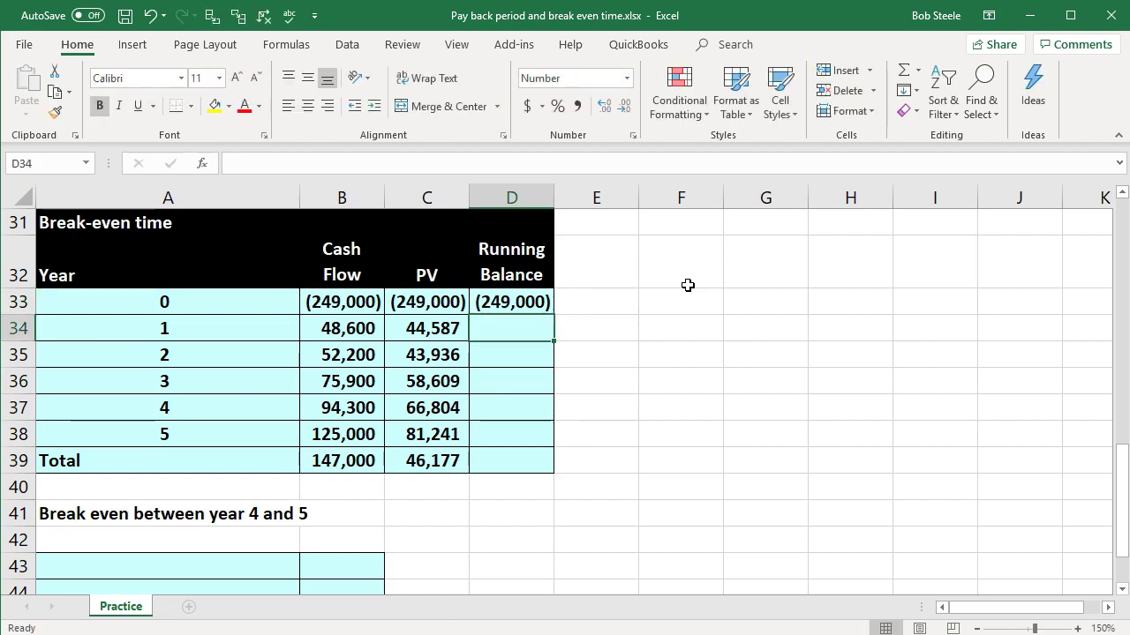
# Enter the year 1 running balance formula =D33+C34 in D34.
pyautogui.write('=')
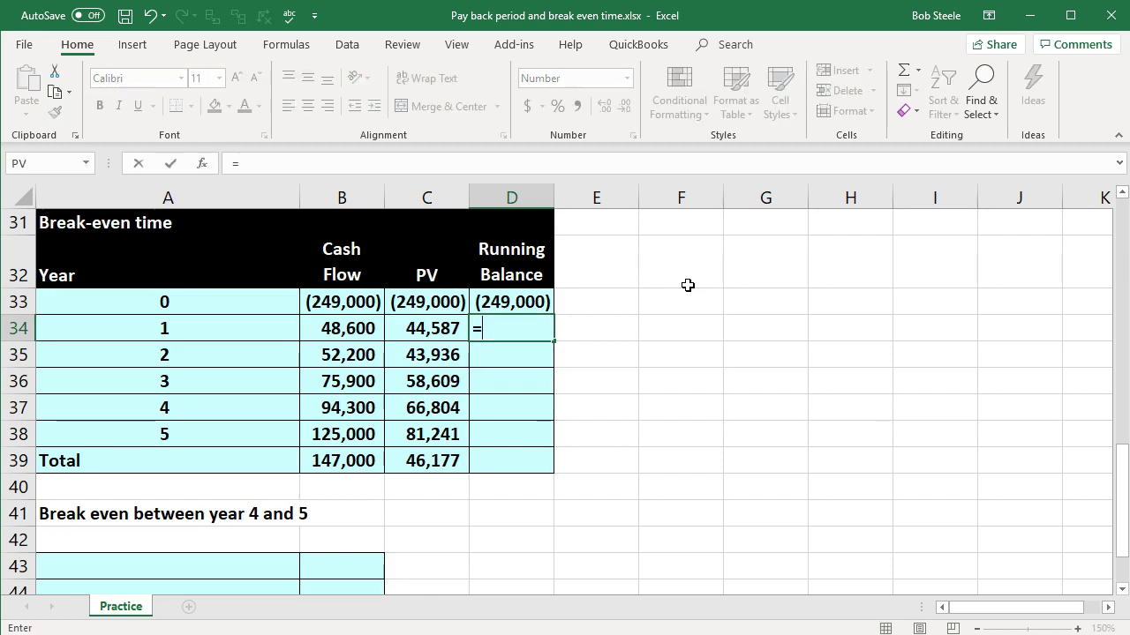
pyautogui.click(540, 299)
pyautogui.write('+')
pyautogui.click(421, 328)
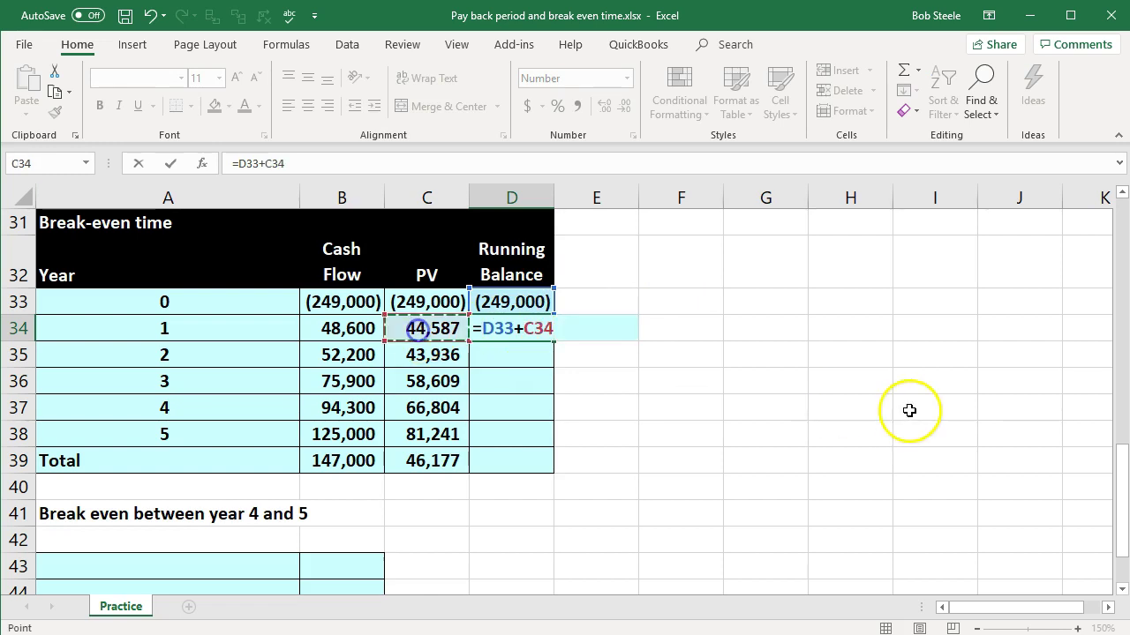
pyautogui.press('Return')
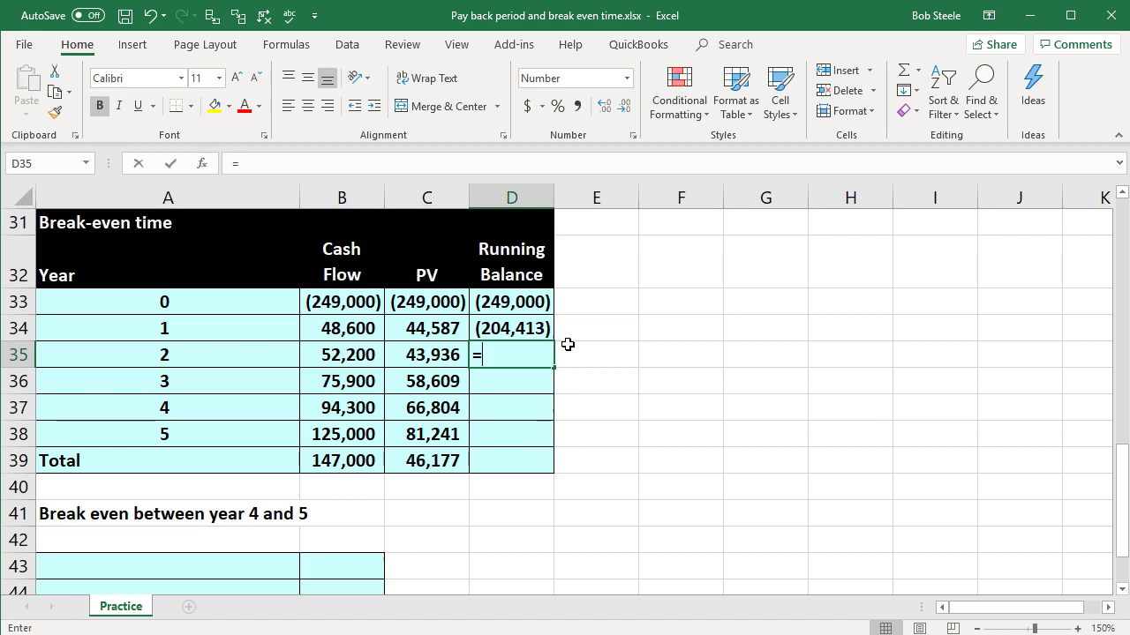
# Enter the year 2 running balance formula =D34+C35 in D35.
pyautogui.click(516, 327)
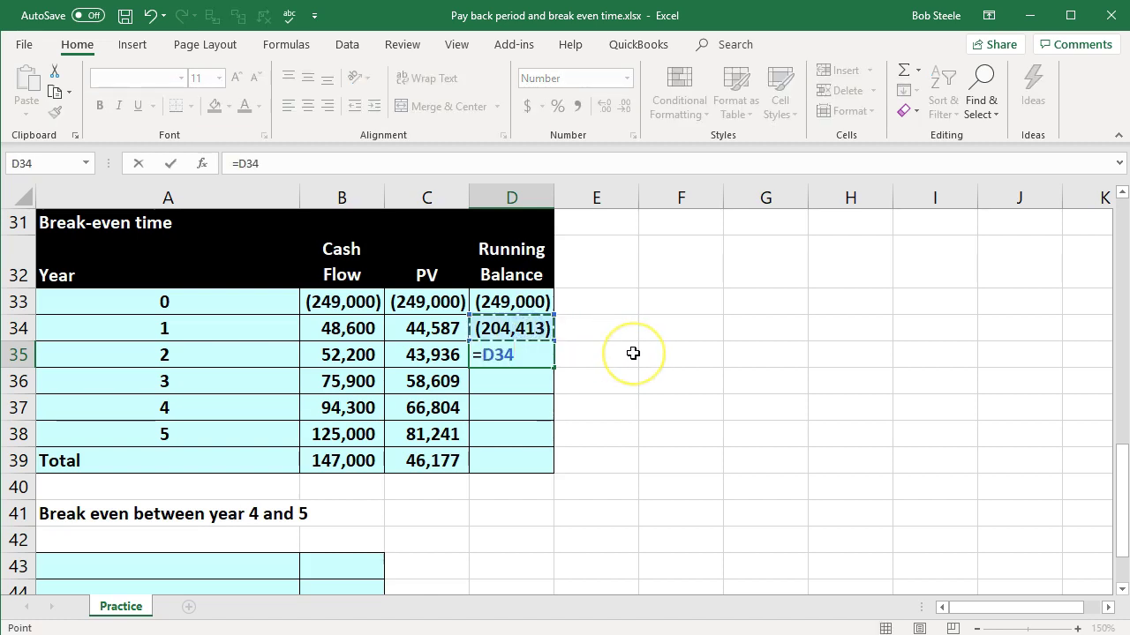
pyautogui.write('+')
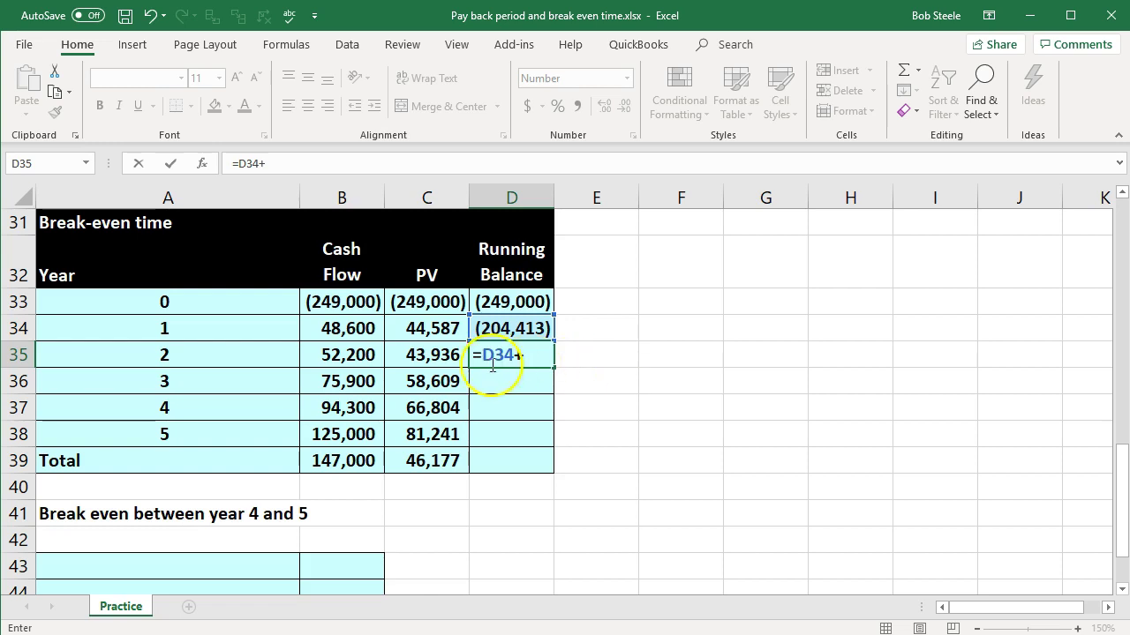
pyautogui.click(430, 352)
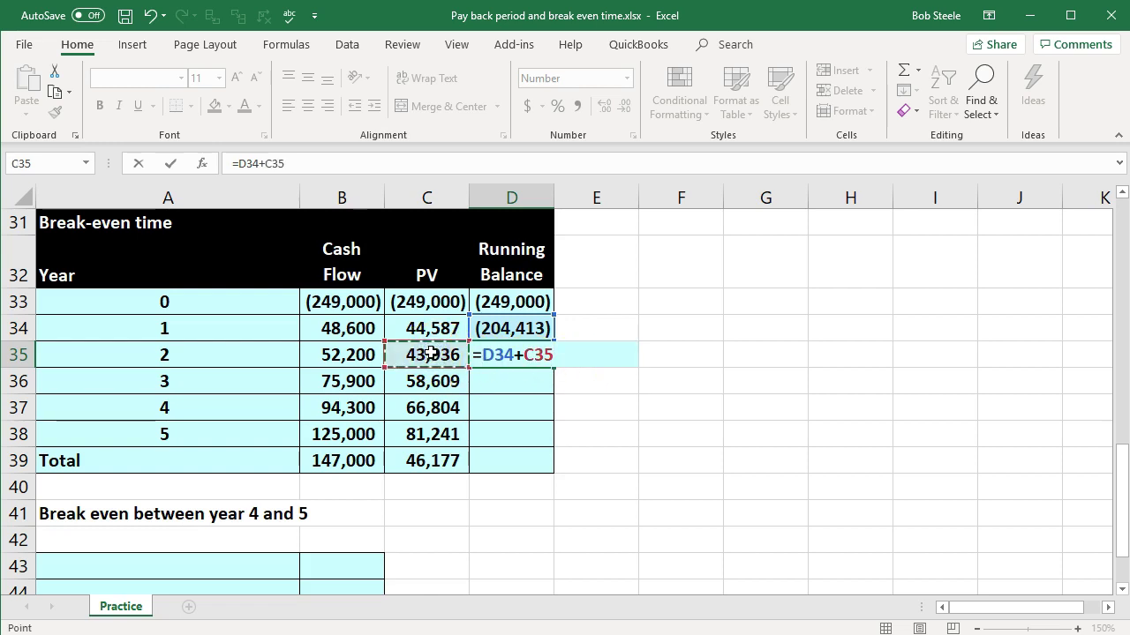
pyautogui.press('Return')
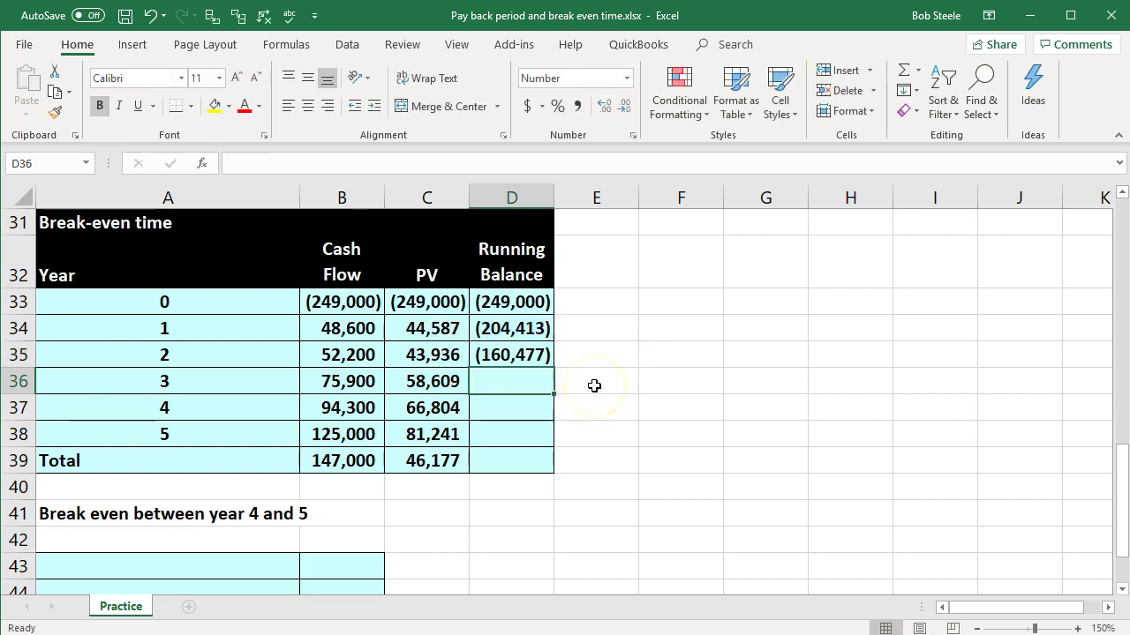
# Enter the year 3 running balance formula =D35+C36 in D36.
pyautogui.write('=')
pyautogui.click(518, 353)
pyautogui.write('+')
pyautogui.click(435, 384)
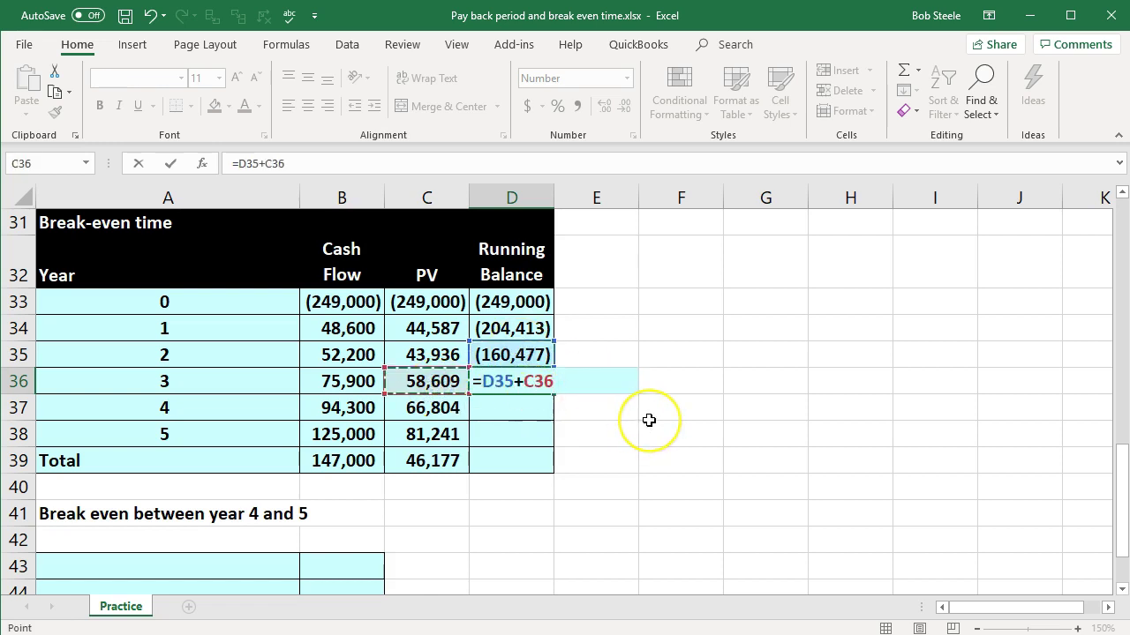
pyautogui.press('Return')
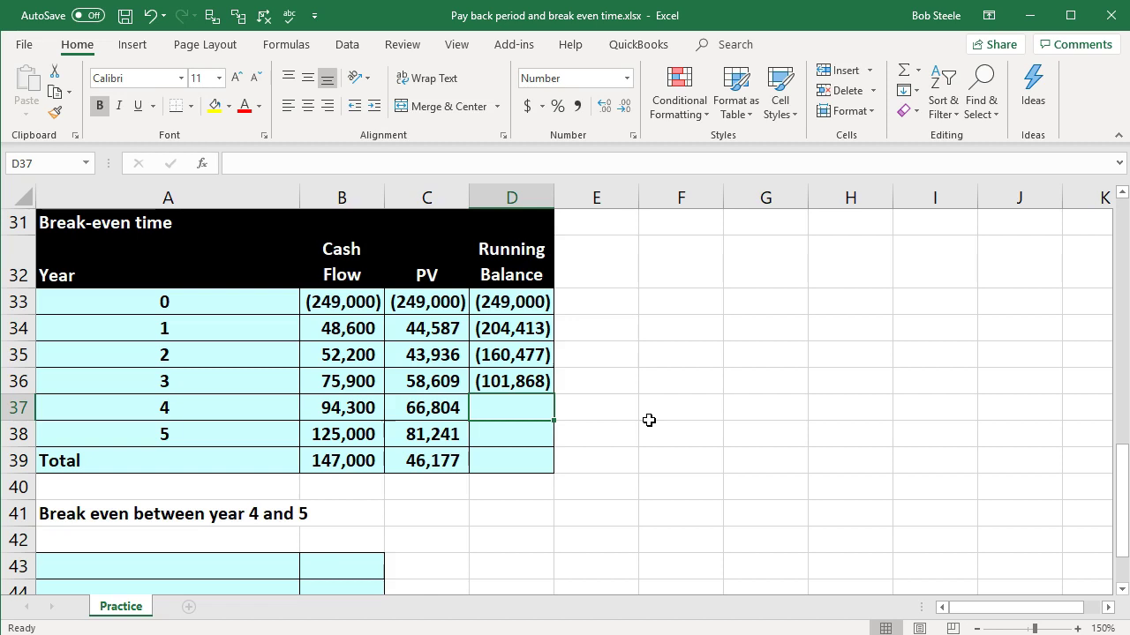
# Enter the year 4 running balance formula =D36+C37 in D37.
pyautogui.write('=')
pyautogui.click(532, 381)
pyautogui.write('+')
pyautogui.click(460, 406)
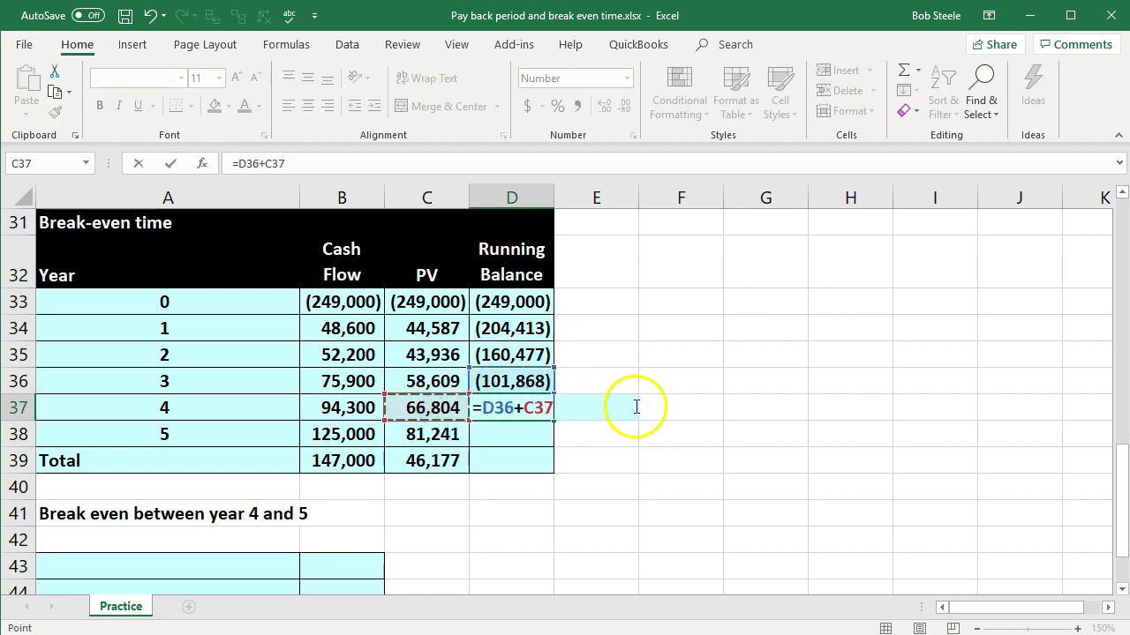
pyautogui.press('Return')
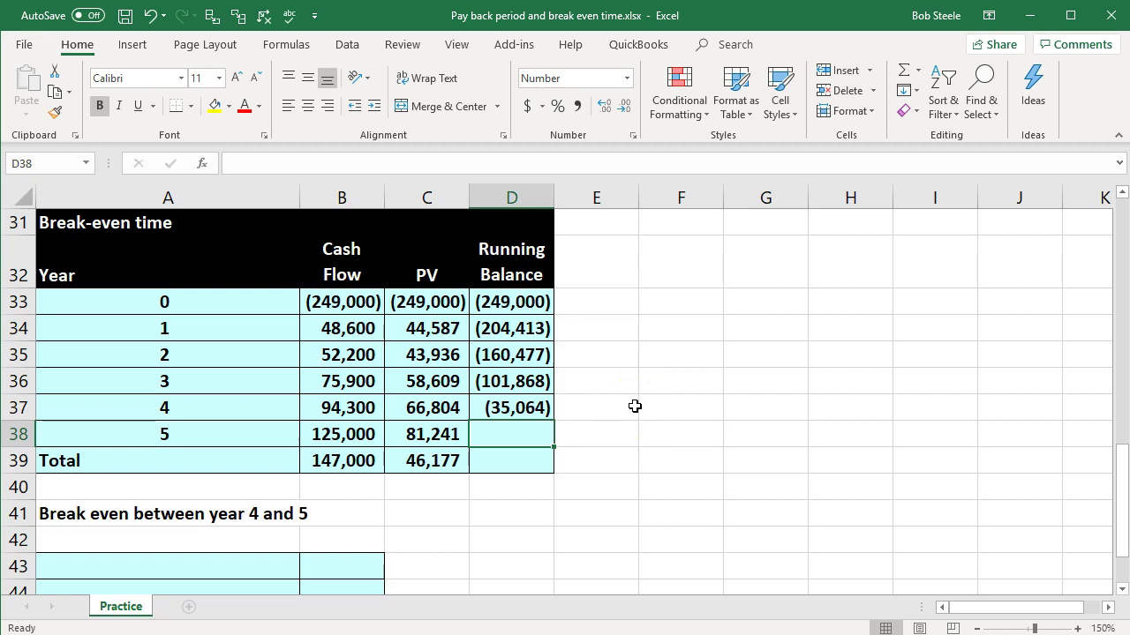
# Enter the year 5 running balance formula =D37+C38 in D38.
pyautogui.write('=')
pyautogui.click(522, 407)
pyautogui.write('+')
pyautogui.click(441, 435)
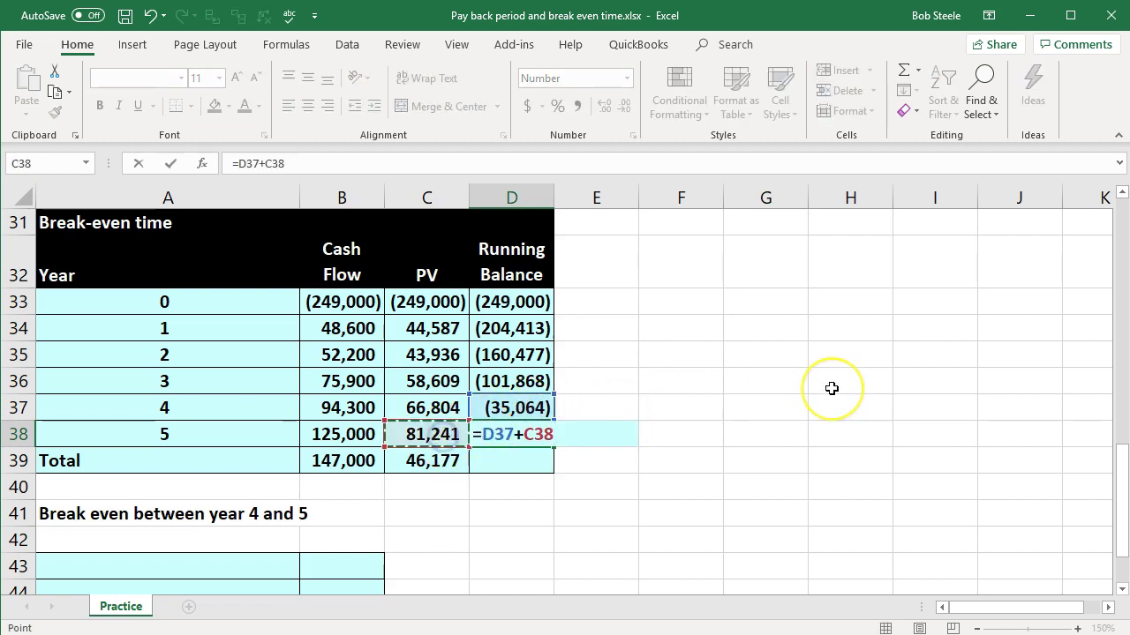
pyautogui.press('Return')
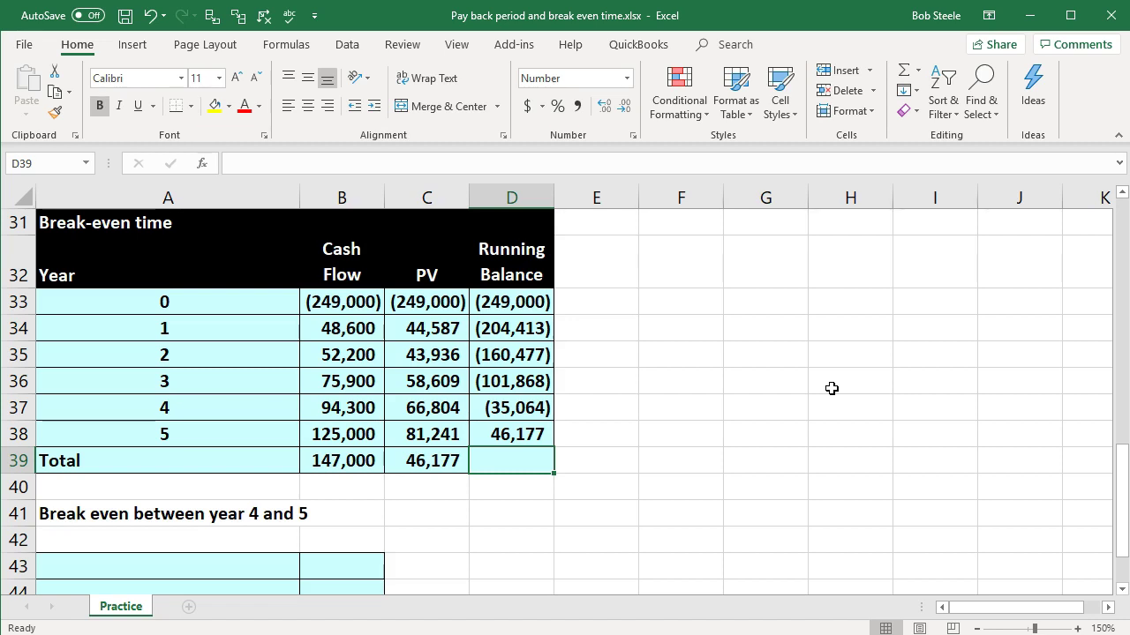
# Compare the payback period table's running balances with the break-even time running balances for years 4 and 5.
pyautogui.click(428, 272)
pyautogui.scroll(5, 640, 456)
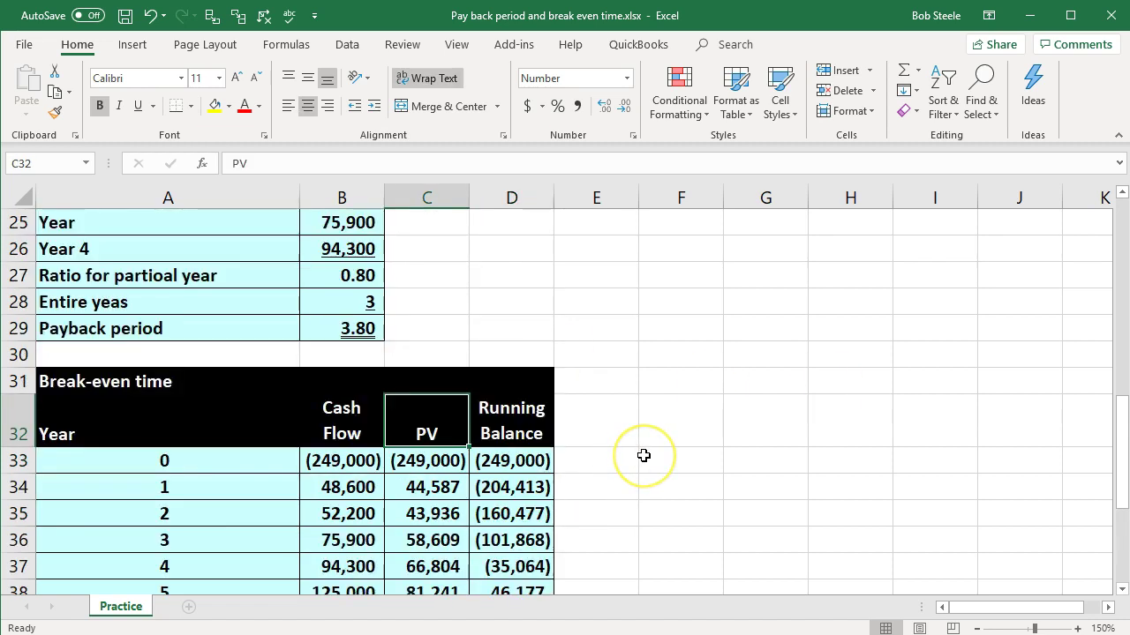
pyautogui.scroll(2, 643, 455)
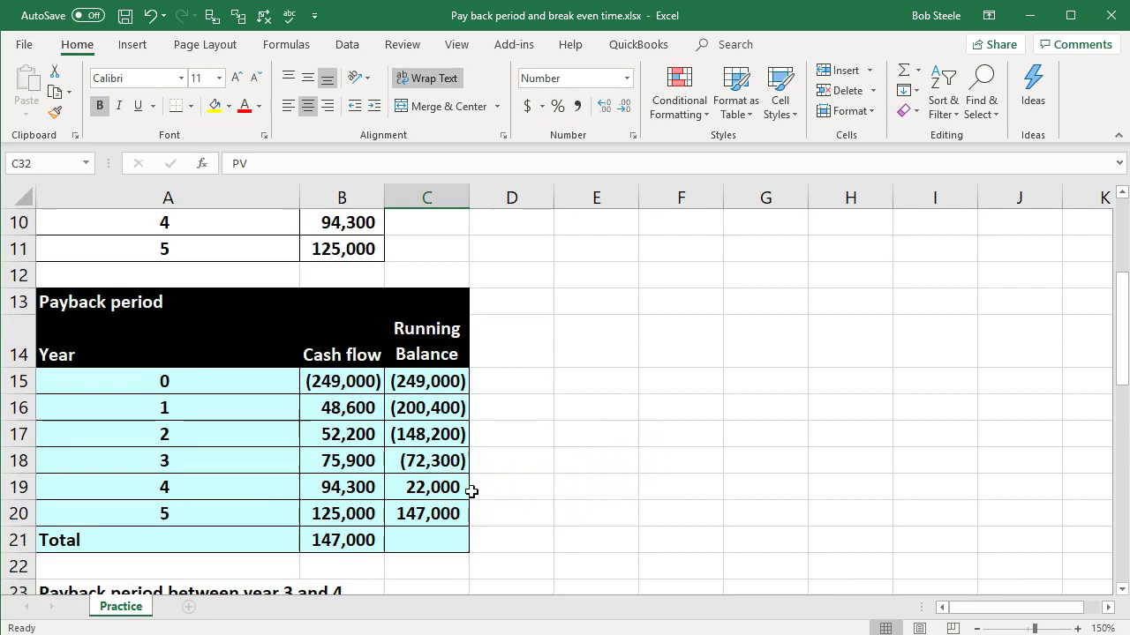
pyautogui.scroll(-2, 471, 492)
pyautogui.scroll(-4, 472, 492)
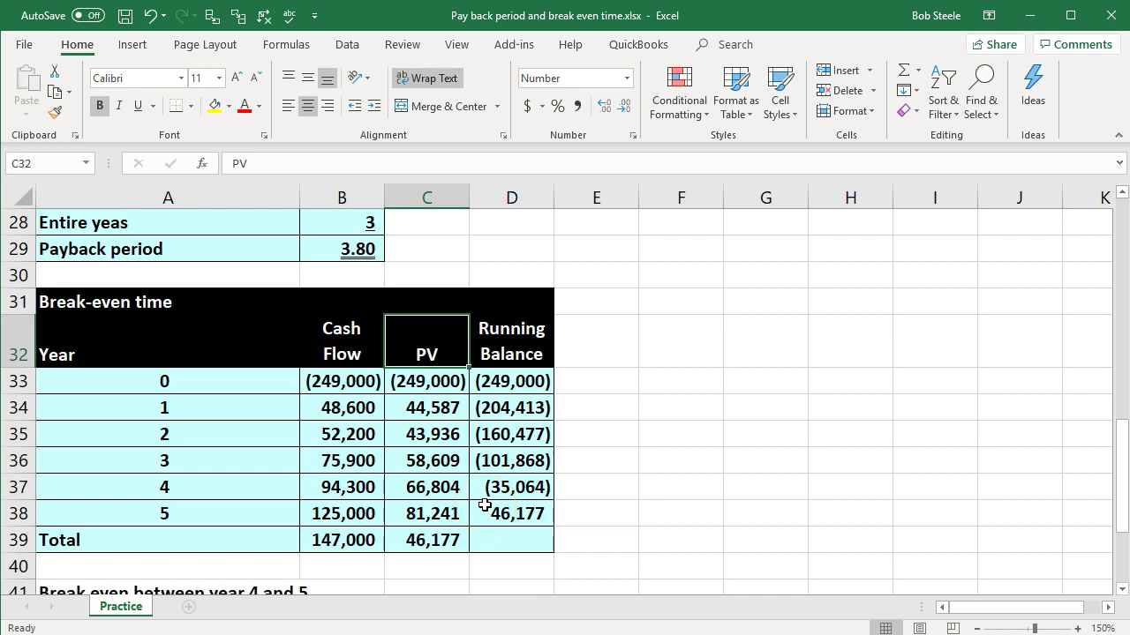
pyautogui.click(484, 505)
pyautogui.scroll(-3, 484, 503)
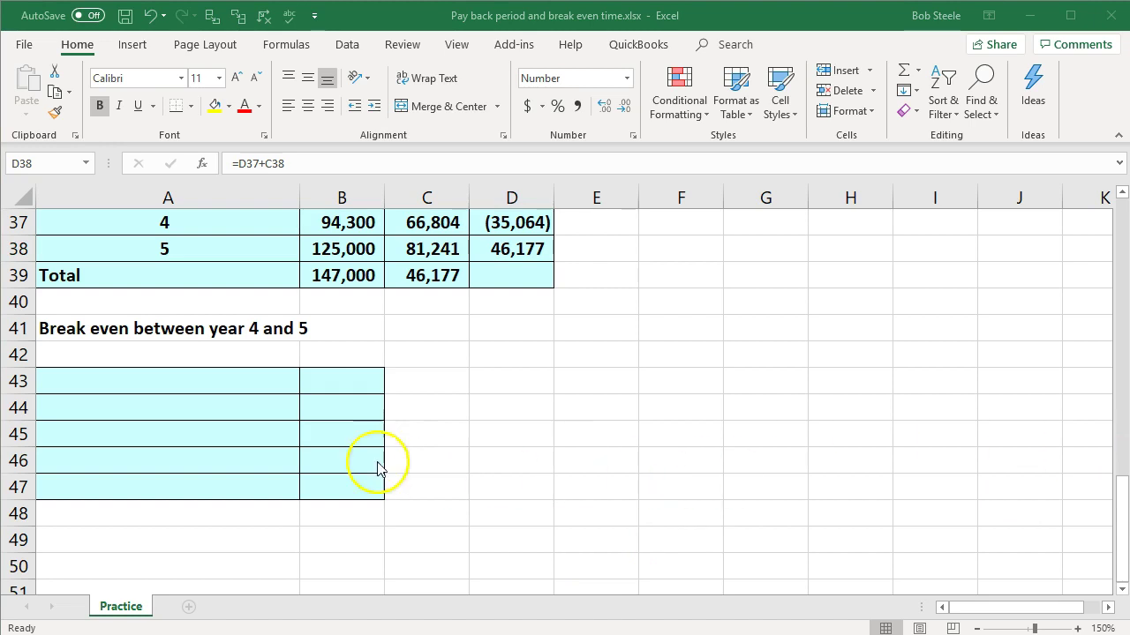
# Label cell A43 "Partial year 4" in the block under the "Break even between year 4 and 5" heading.
pyautogui.click(149, 373)
pyautogui.scroll(1, 443, 417)
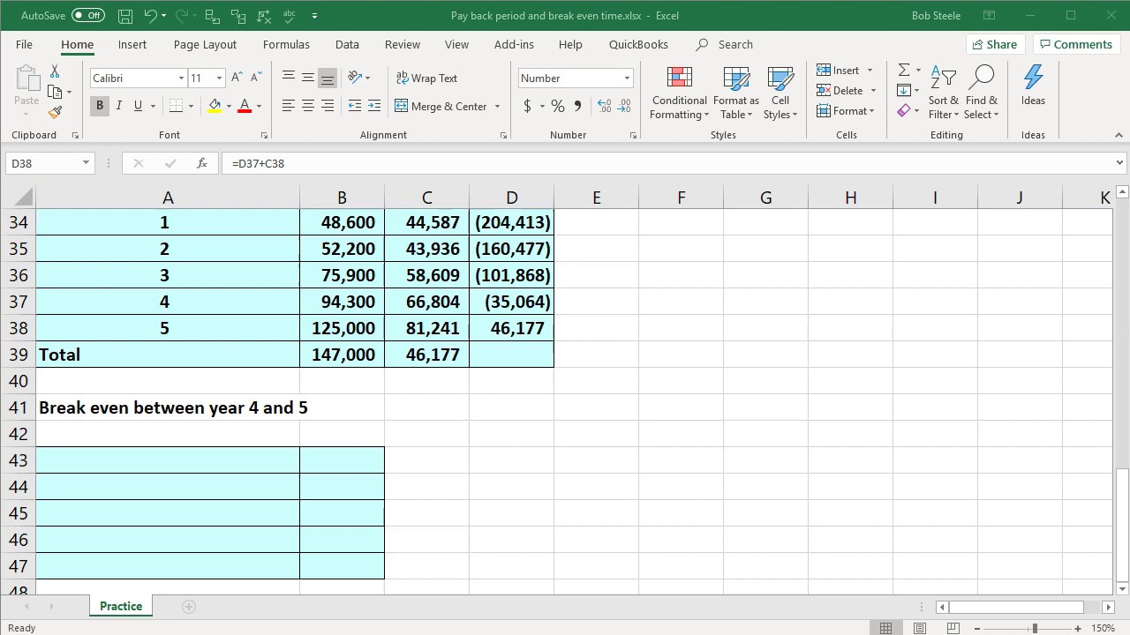
pyautogui.click(195, 466)
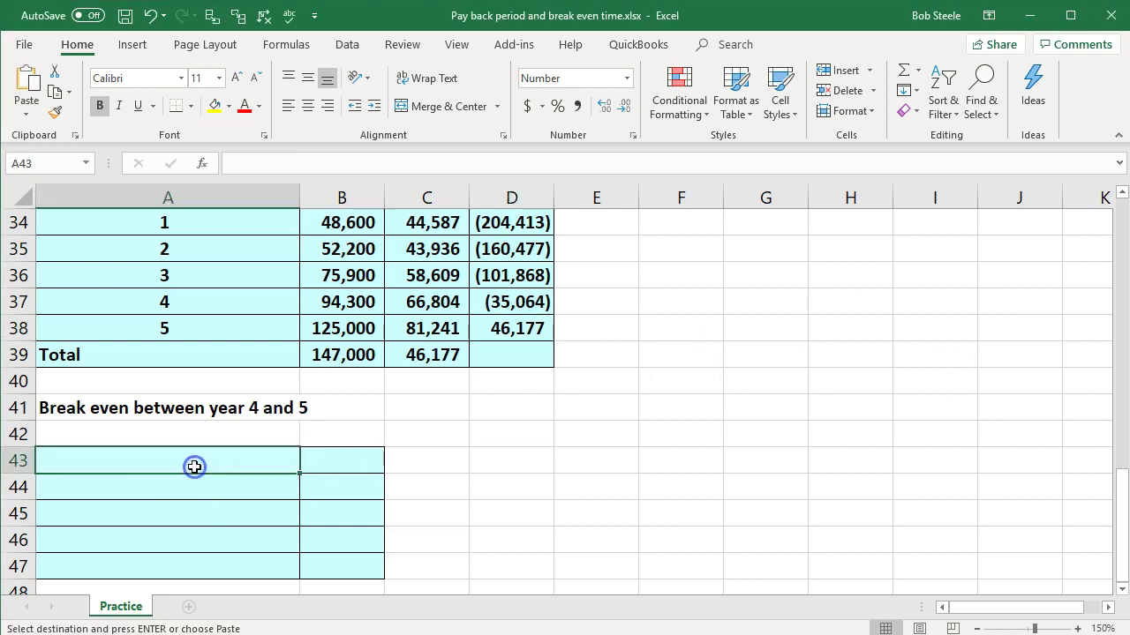
pyautogui.write('Partial year')
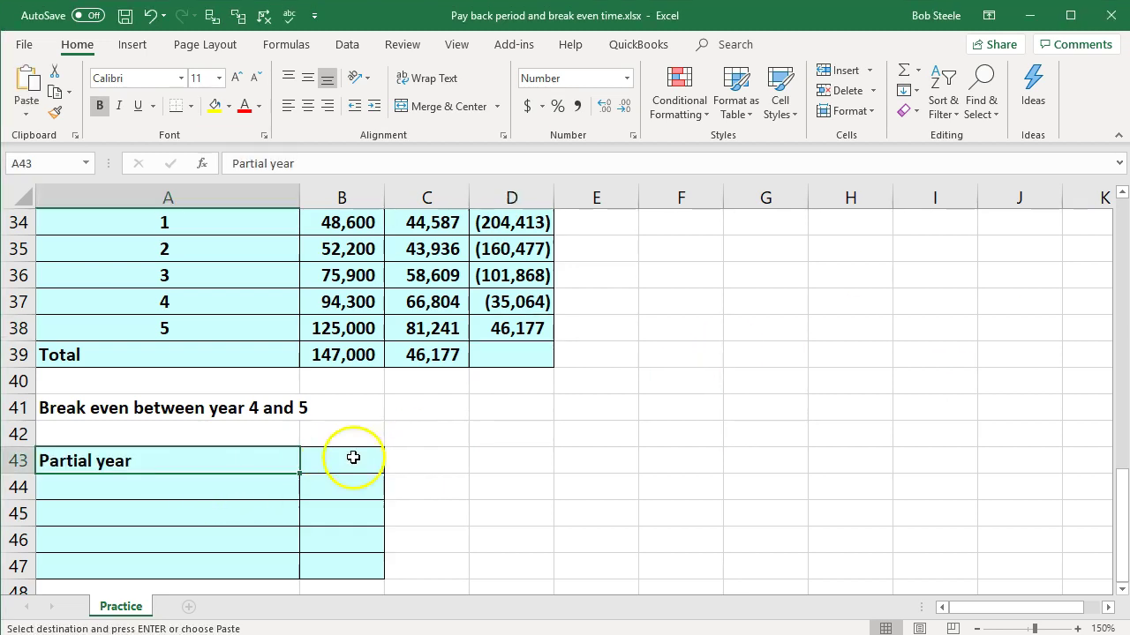
pyautogui.doubleClick(221, 463)
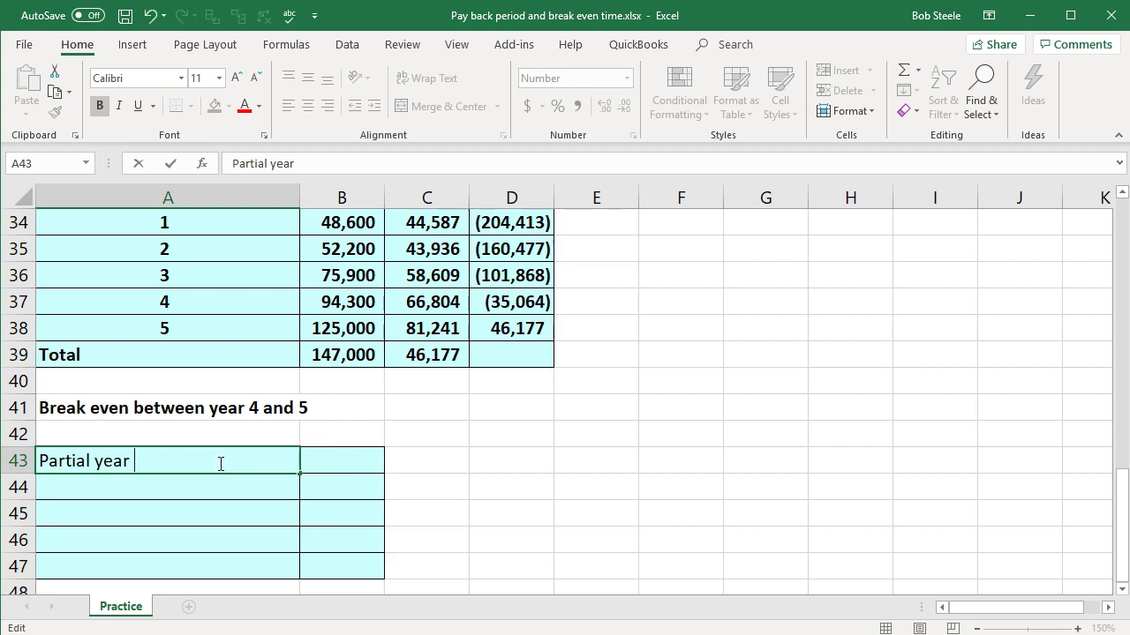
pyautogui.write('4')
pyautogui.press('Return')
# Enter the formula -D37 in B43 to show the year 4 running balance with its sign reversed.
pyautogui.press('Right')
pyautogui.press('Up')
pyautogui.write('=')
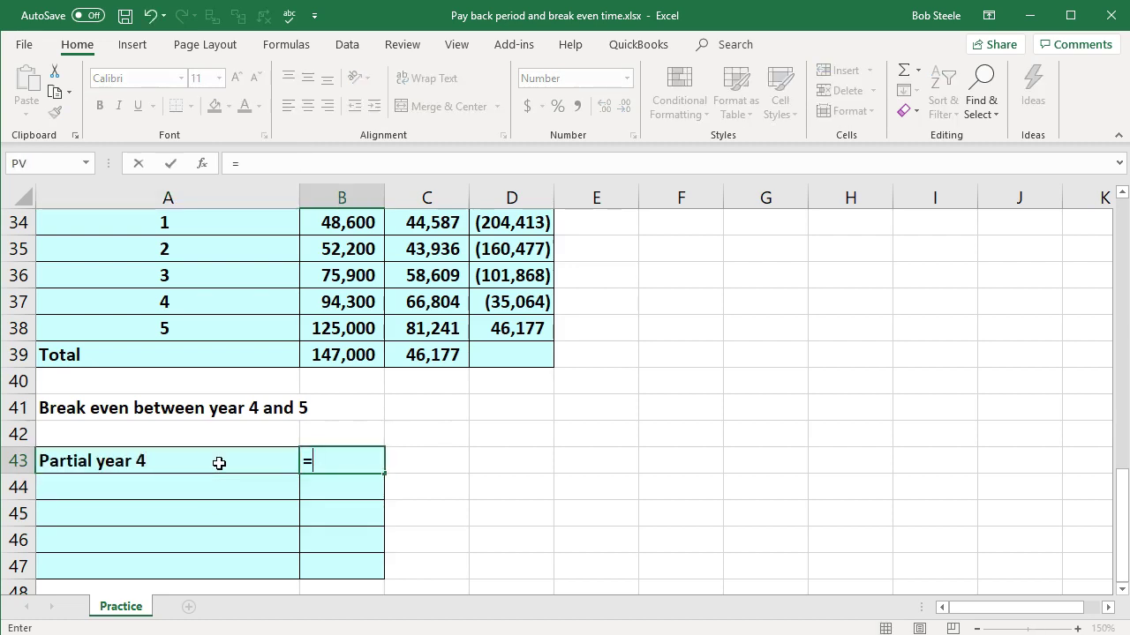
pyautogui.press('Escape')
pyautogui.write('-')
pyautogui.click(507, 302)
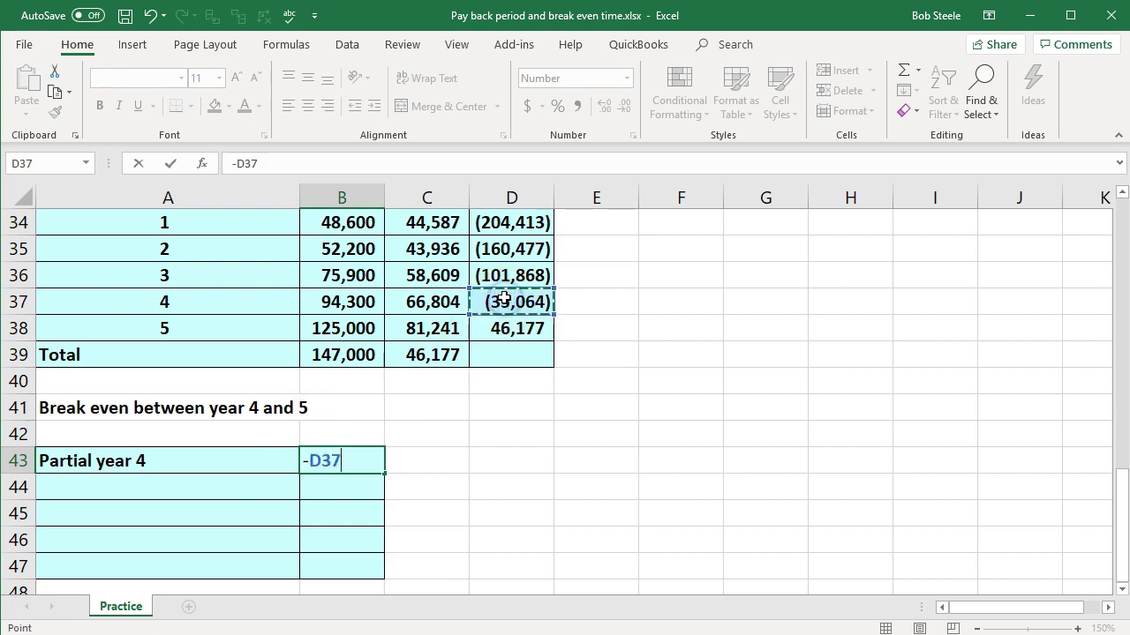
pyautogui.press('Return')
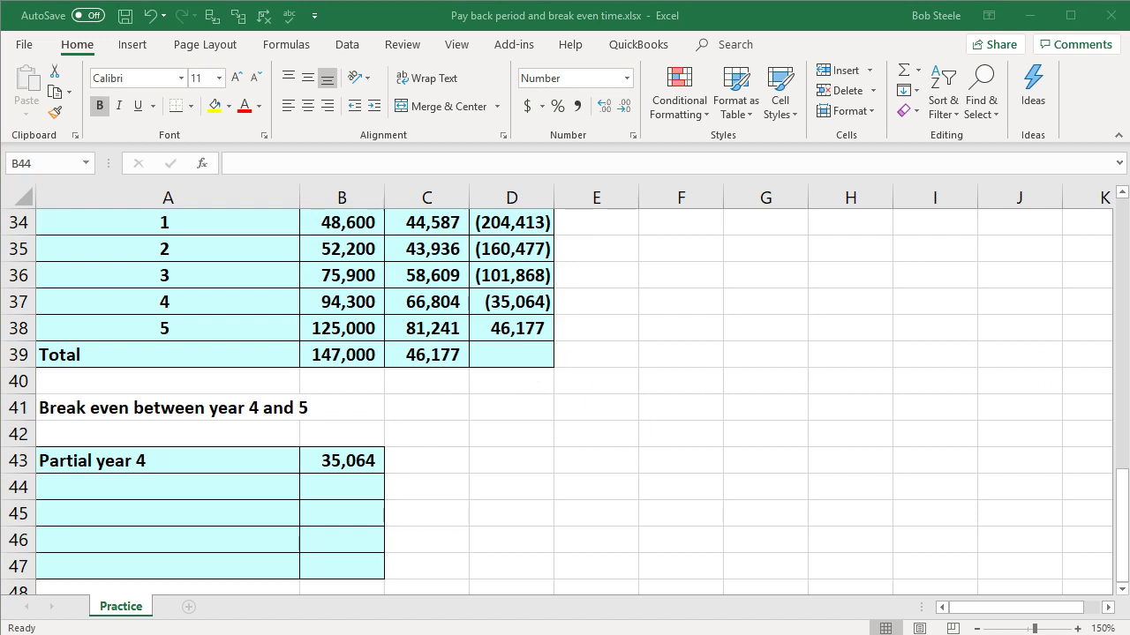
# Label cell A44 "Partial year 5".
pyautogui.click(171, 513)
pyautogui.click(173, 488)
pyautogui.write('Partial year')
pyautogui.doubleClick(182, 487)
pyautogui.write('4')
pyautogui.press('BackSpace')
pyautogui.write('5')
pyautogui.press('Return')
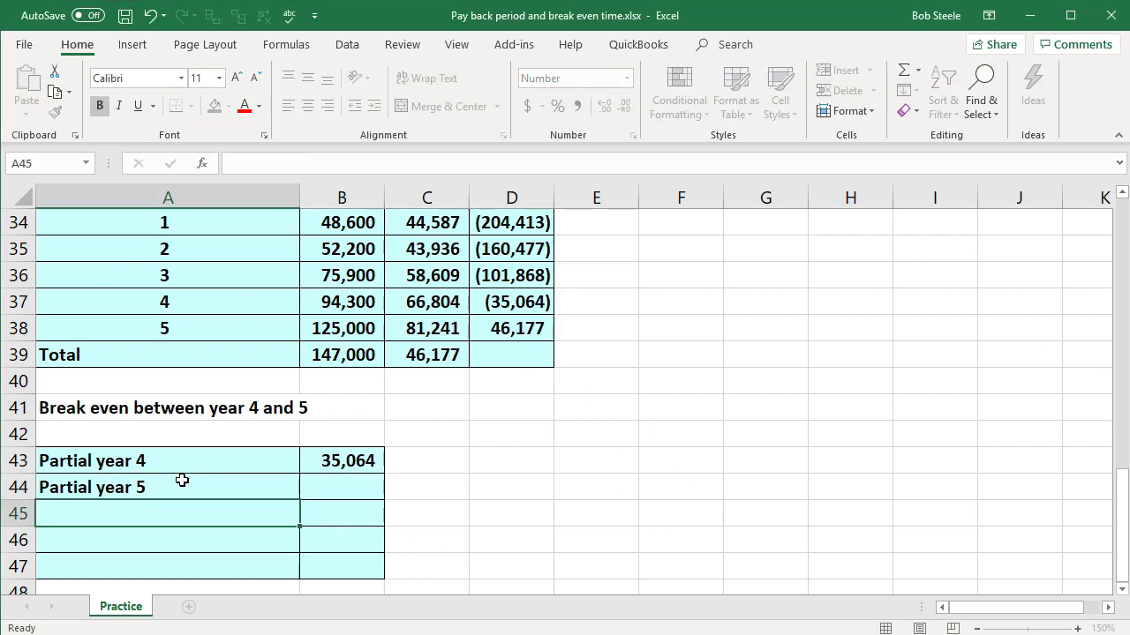
# Link B44 to the year 5 present value with the formula =C38.
pyautogui.press('Up')
pyautogui.press('Right')
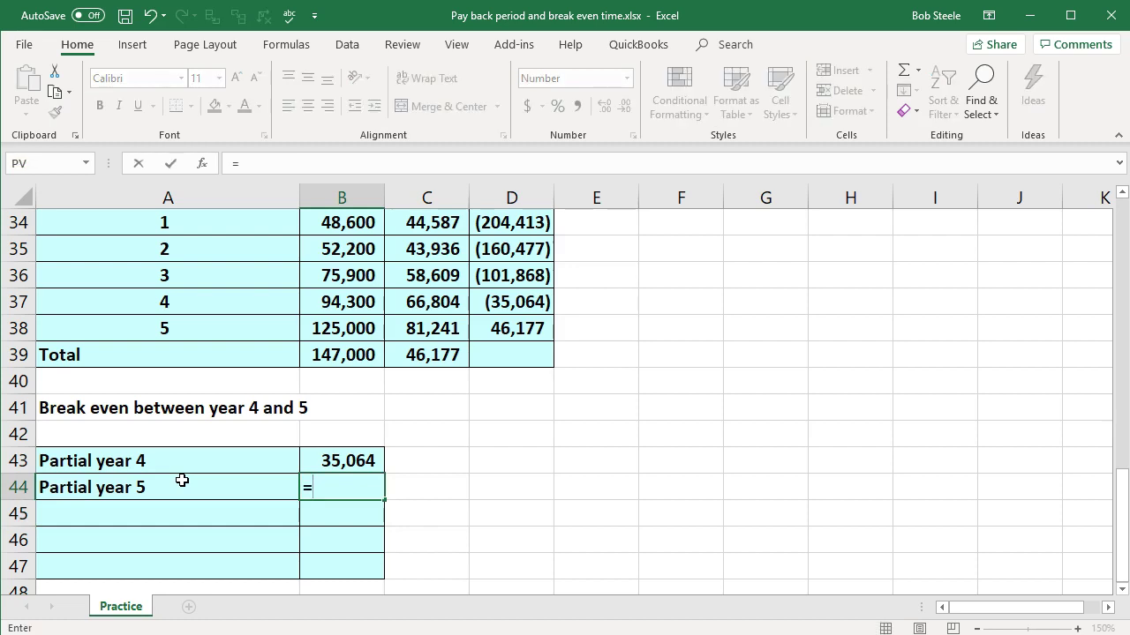
pyautogui.click(432, 327)
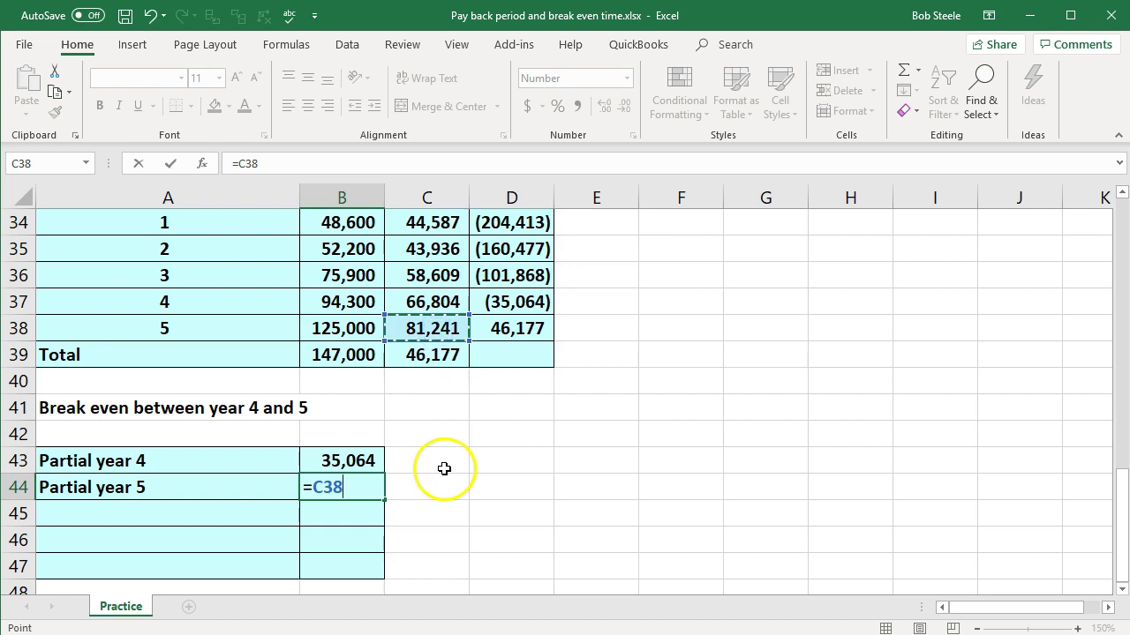
pyautogui.press('Return')
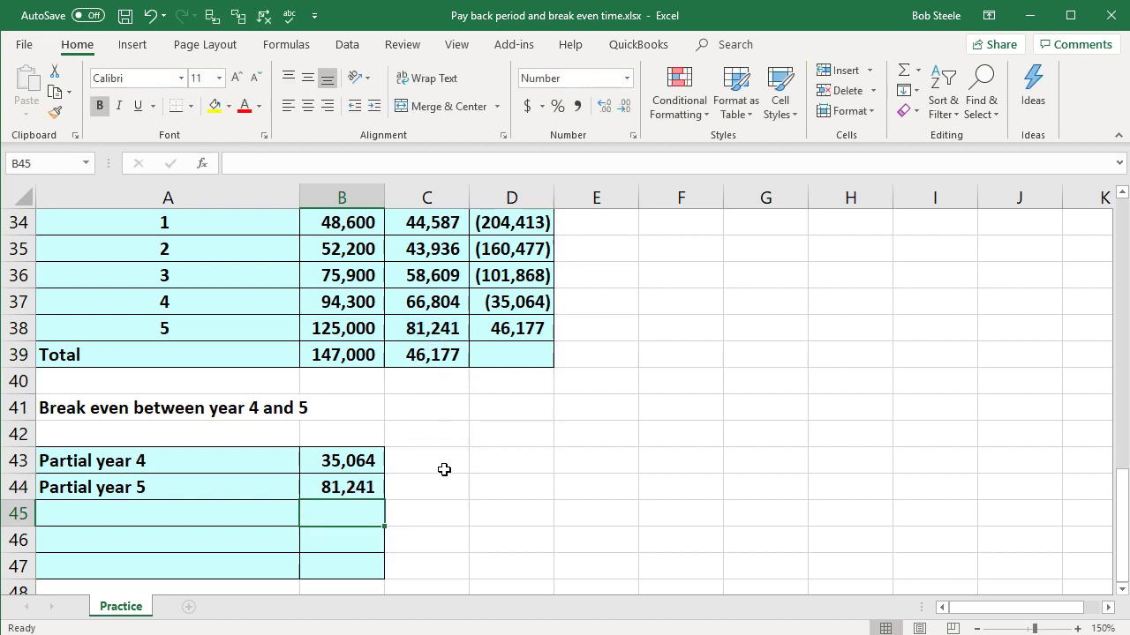
# Calculate the partial year ratio in B45 with the formula =B43/B44.
pyautogui.write('=')
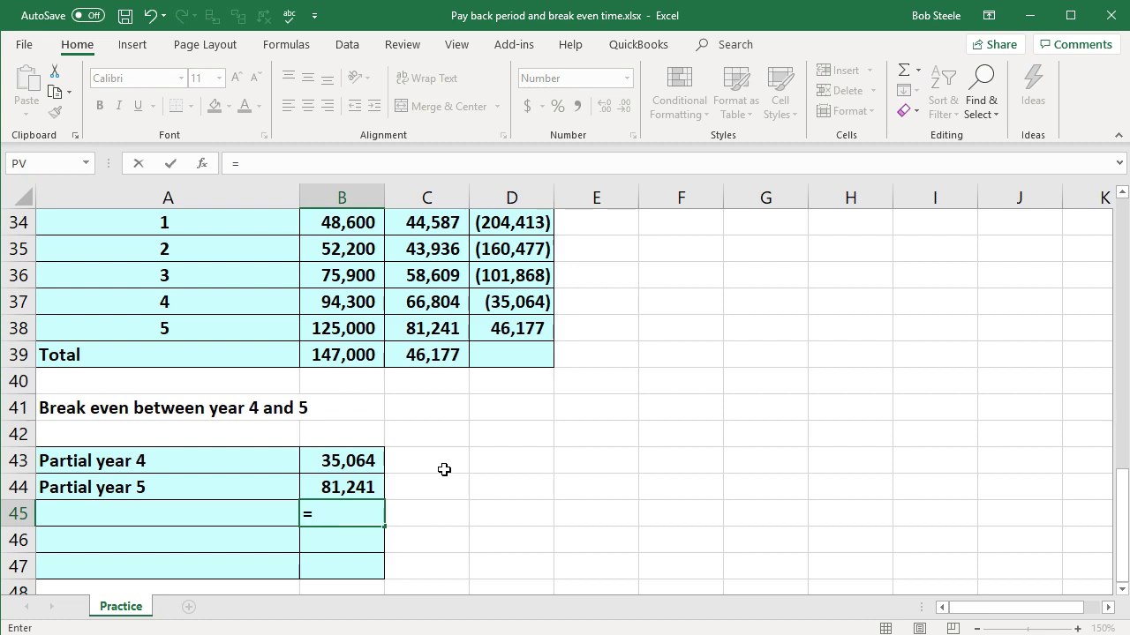
pyautogui.click(348, 459)
pyautogui.write('/')
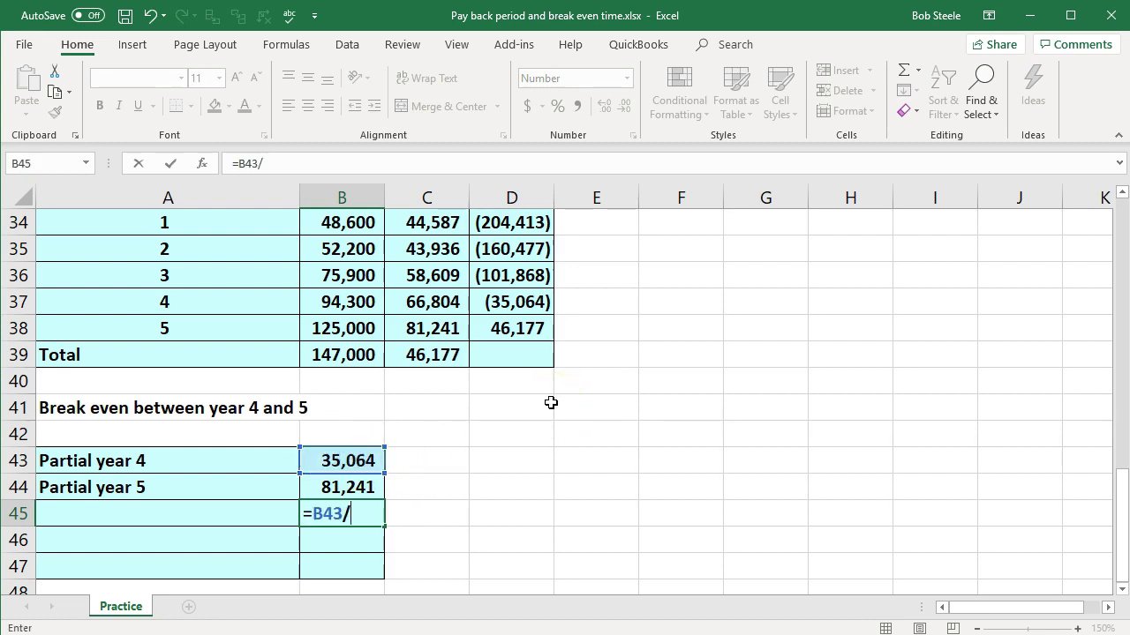
pyautogui.click(367, 479)
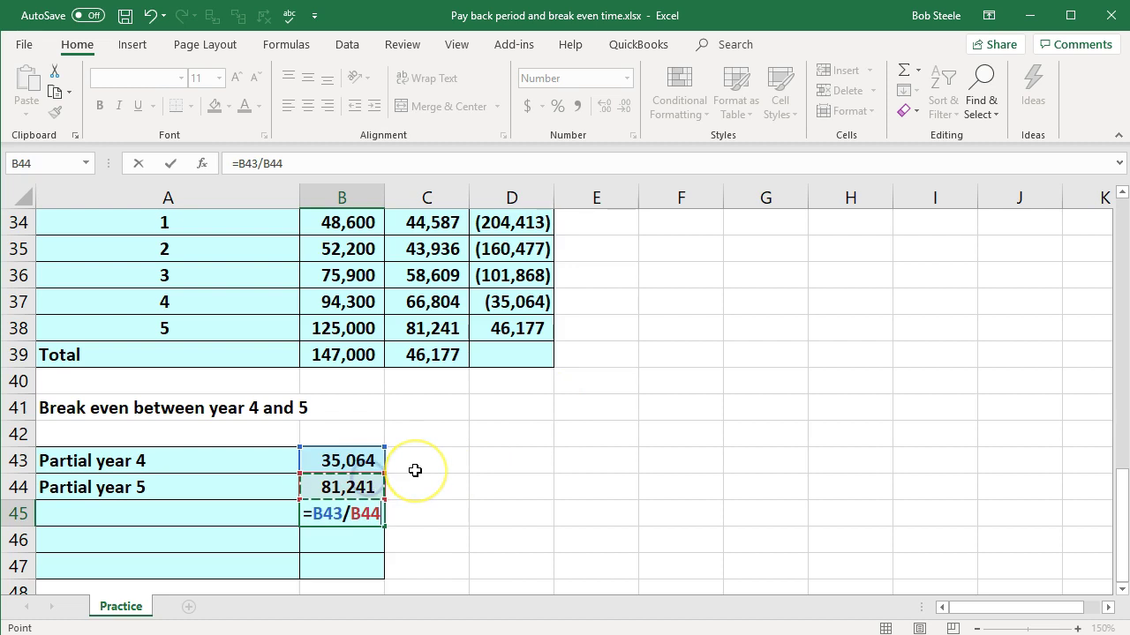
pyautogui.press('Return')
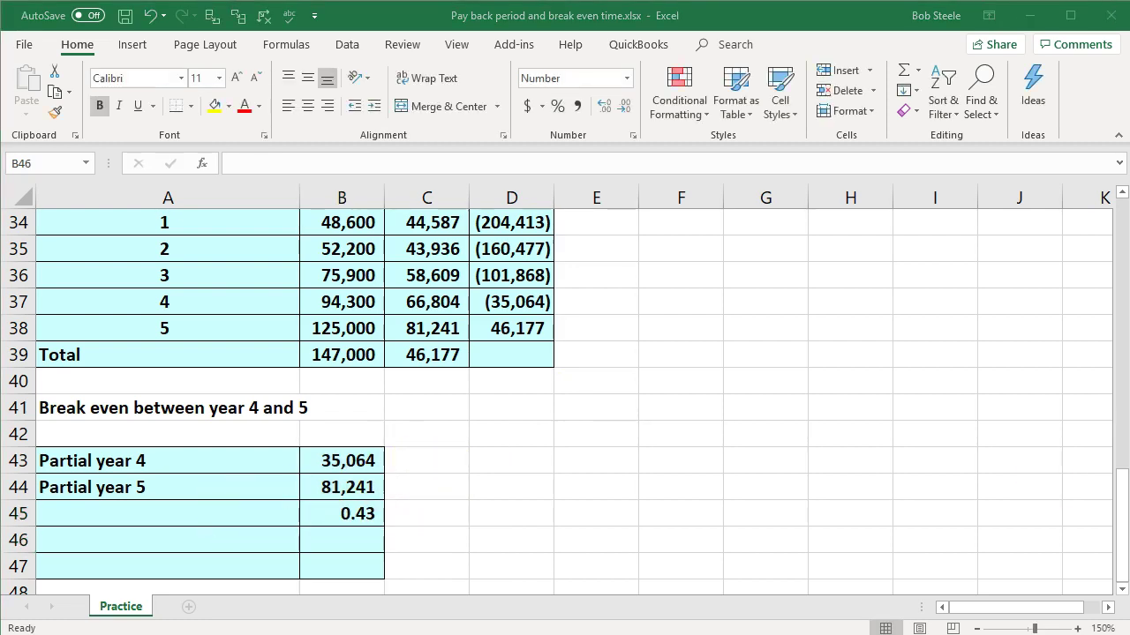
# Paste the labels "Partial year percent" into A45 and "Entire years" into A46.
pyautogui.click(484, 424)
pyautogui.click(197, 514)
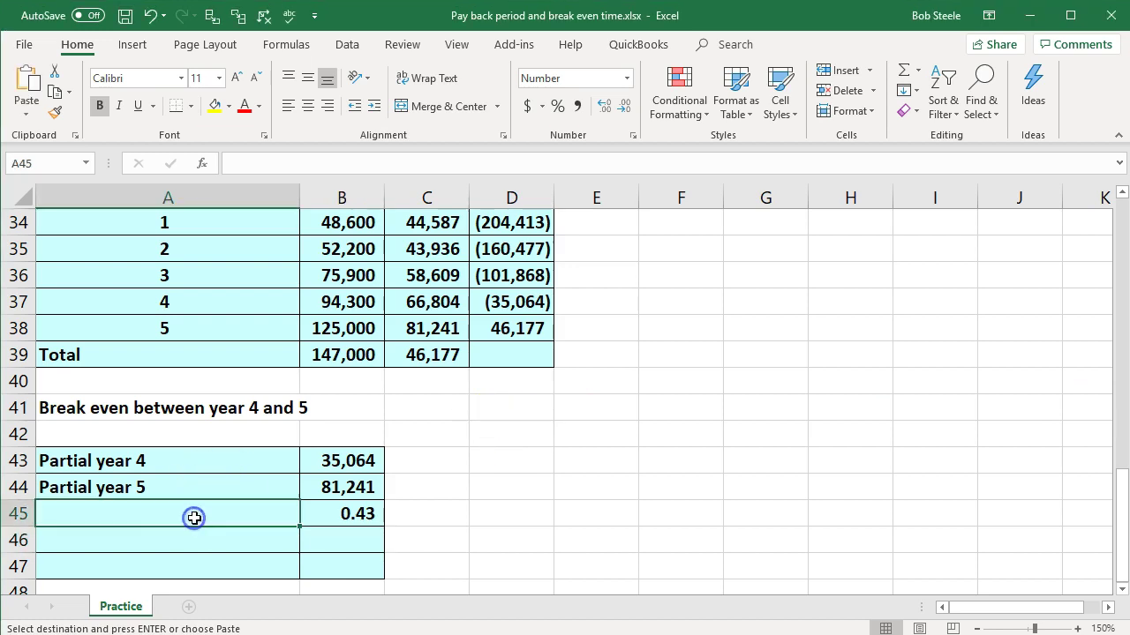
pyautogui.hotkey('ctrl', 'v')
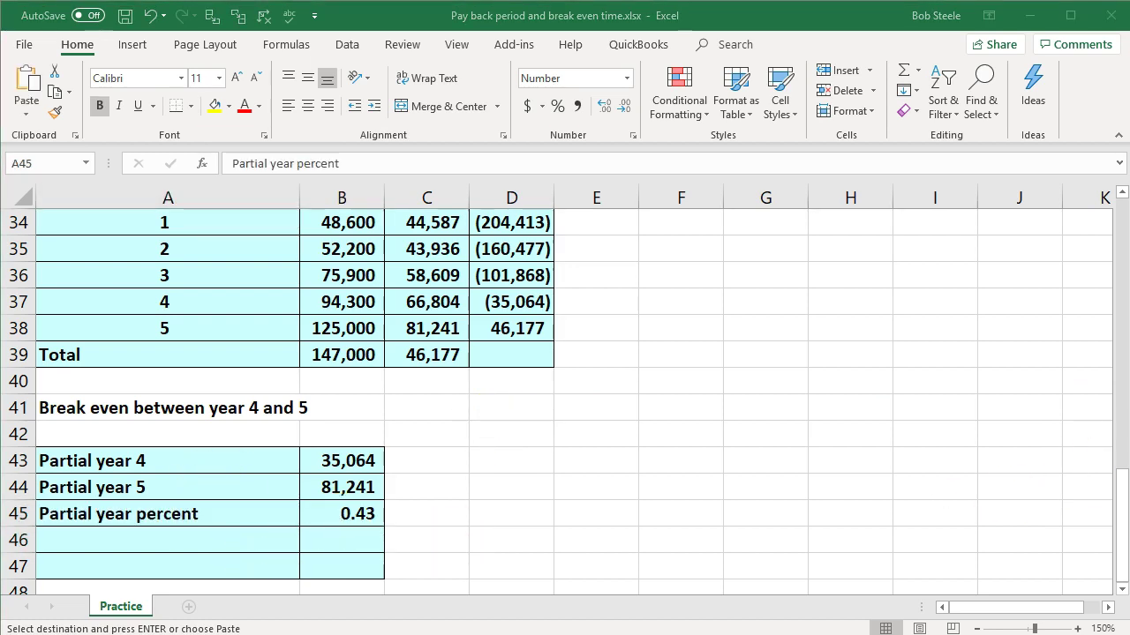
pyautogui.click(179, 542)
pyautogui.hotkey('ctrl', 'v')
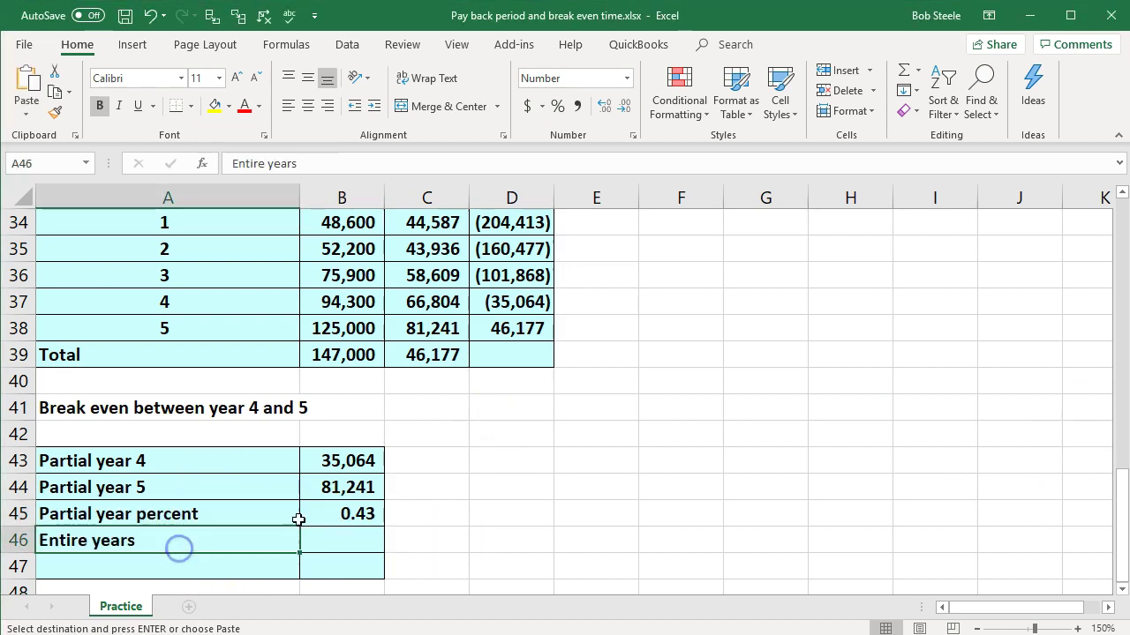
# Link the entire years value in B46 to the year number in A37.
pyautogui.click(348, 538)
pyautogui.write('=')
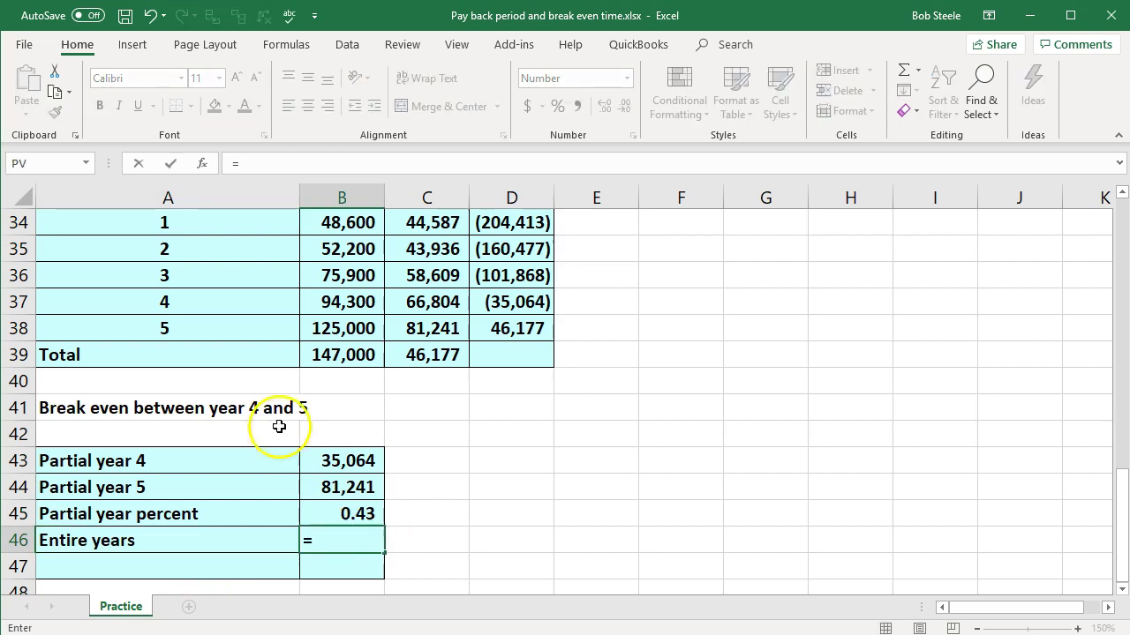
pyautogui.click(185, 304)
pyautogui.press('Return')
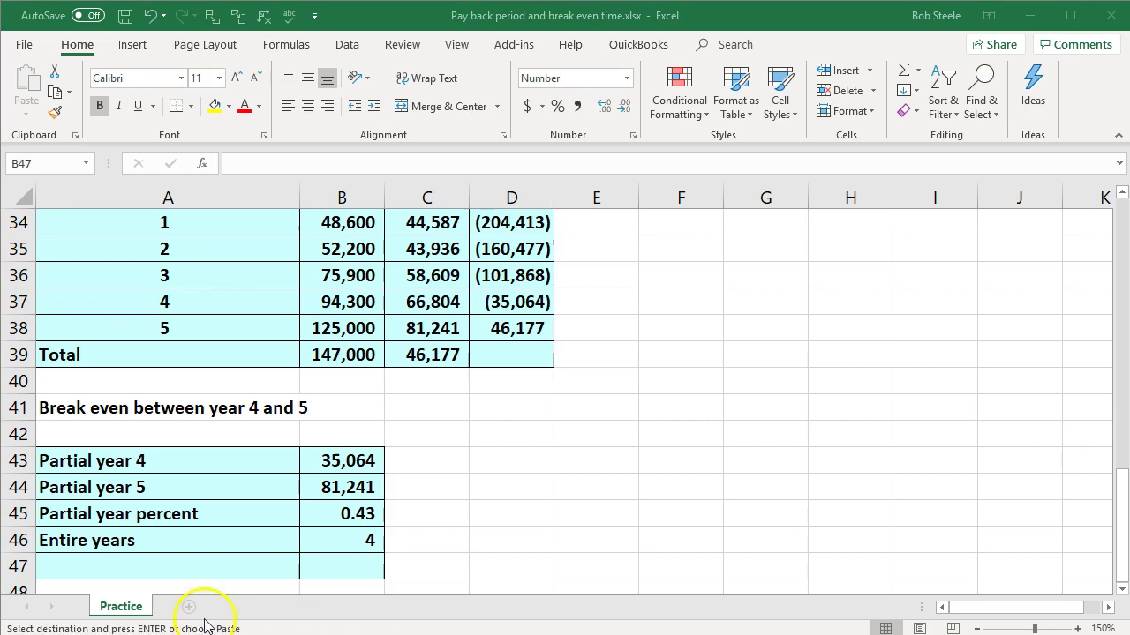
# Paste the label "Break even time" into A47 and enter the formula =B46+B45 in B47.
pyautogui.click(146, 563)
pyautogui.hotkey('ctrl', 'v')
pyautogui.click(375, 565)
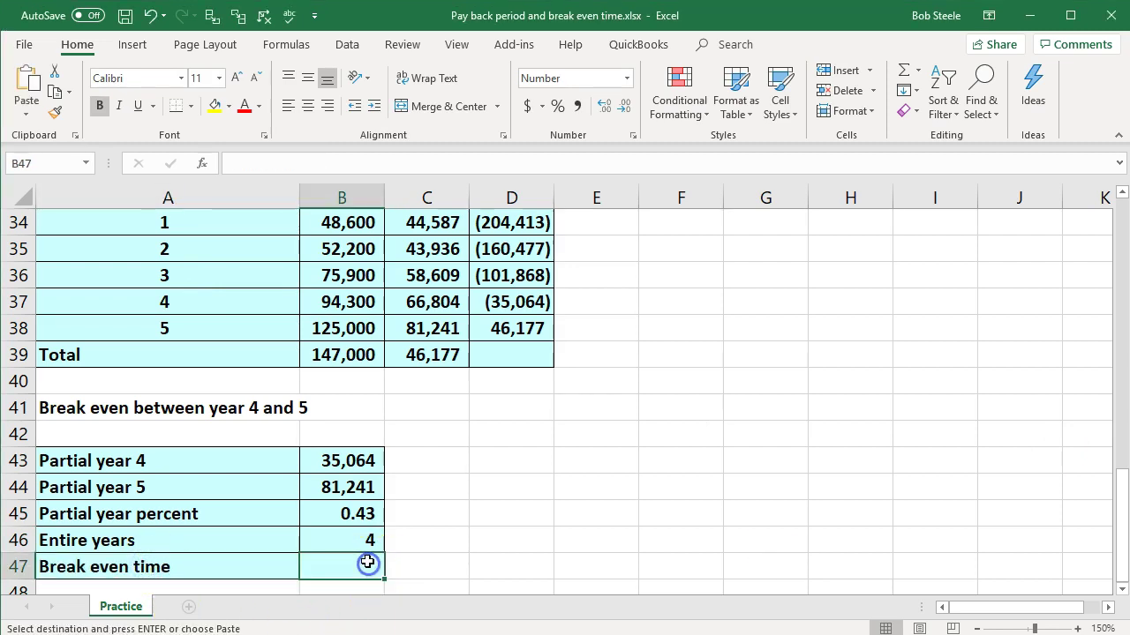
pyautogui.write('=')
pyautogui.press('Up')
pyautogui.write('+')
pyautogui.press('Up')
pyautogui.press('Up')
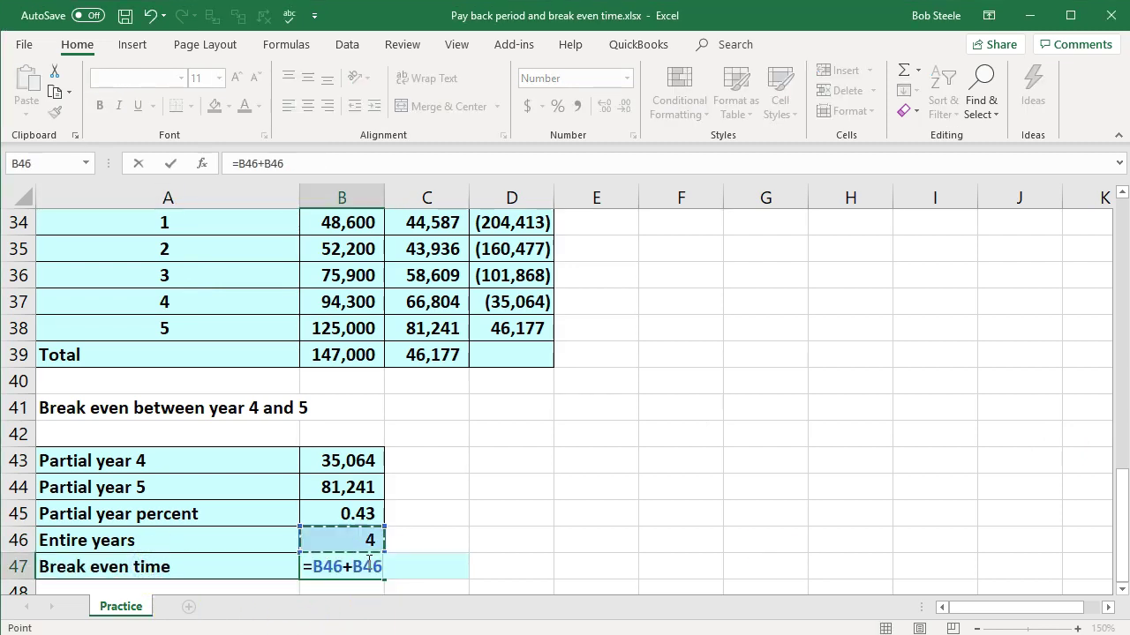
pyautogui.press('Return')
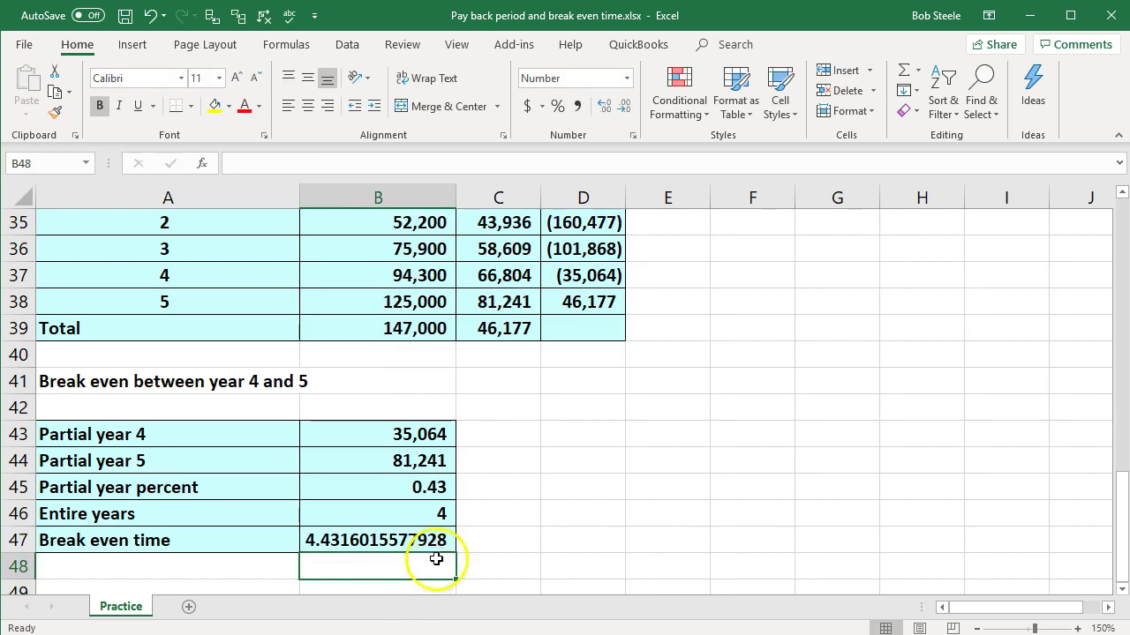
# Copy the number format of B45 onto the break even time in B47 and narrow column B to fit.
pyautogui.click(428, 487)
pyautogui.click(54, 112)
pyautogui.click(360, 532)
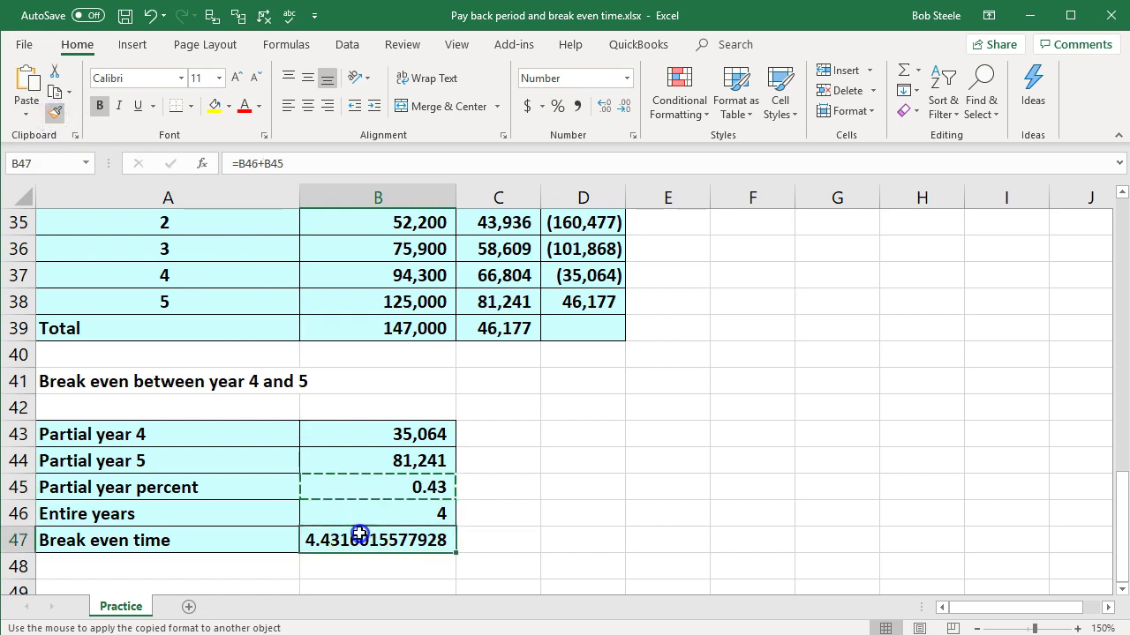
pyautogui.click(416, 491)
pyautogui.moveTo(454, 195); pyautogui.dragTo(415, 201)
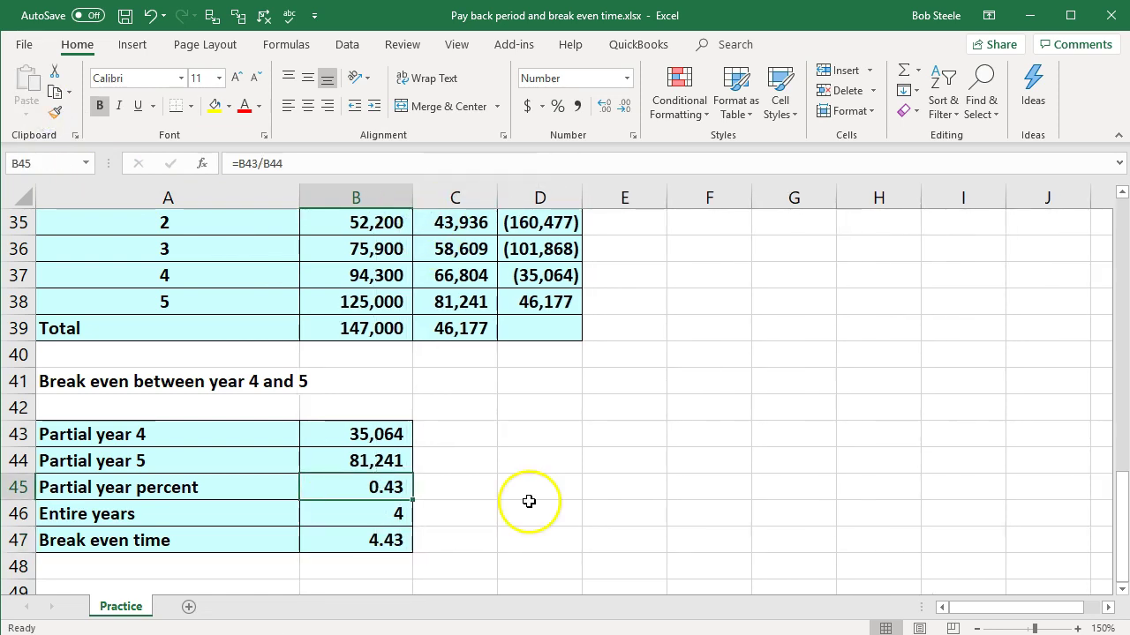